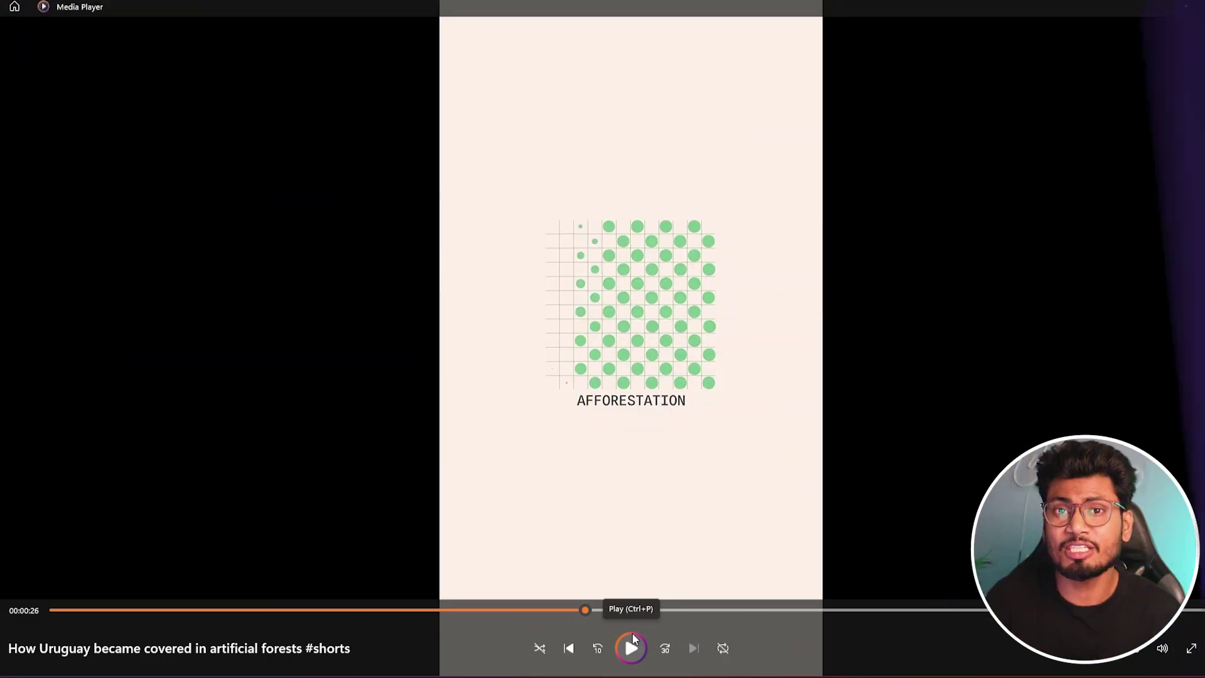
Step: Play the Uruguay artificial-forests reference video, then minimize Media Player to show the Downloads folder
left_click(624, 649)
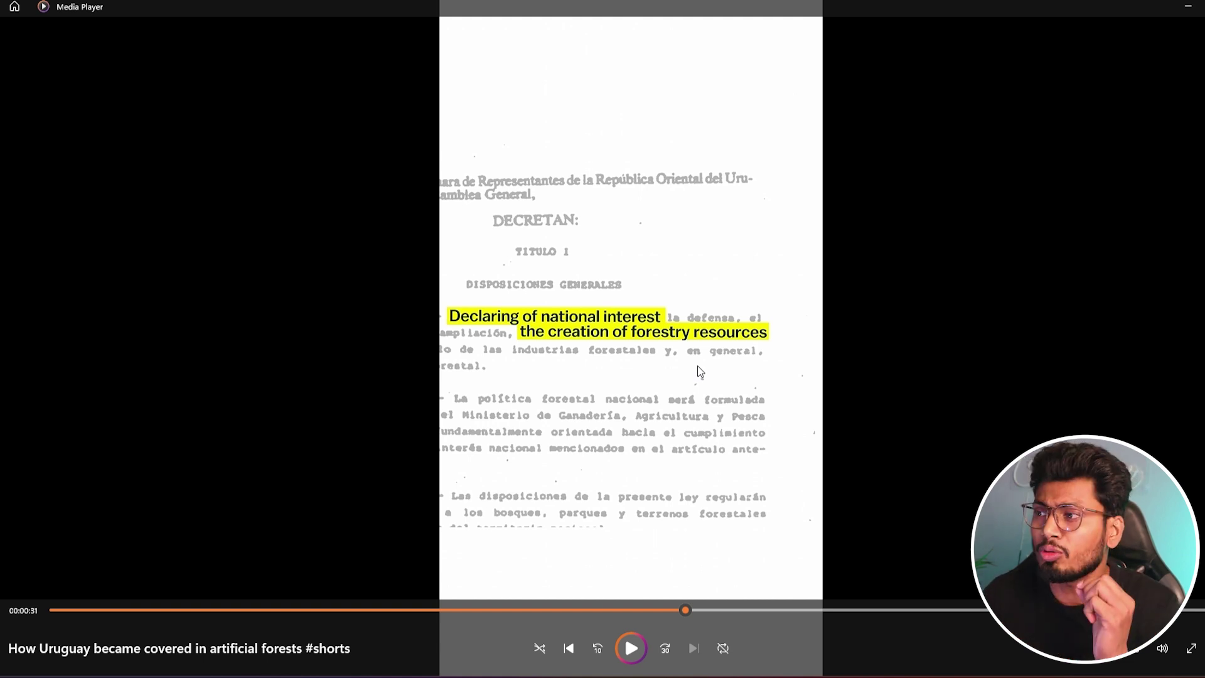
left_click(1187, 6)
left_click(767, 378)
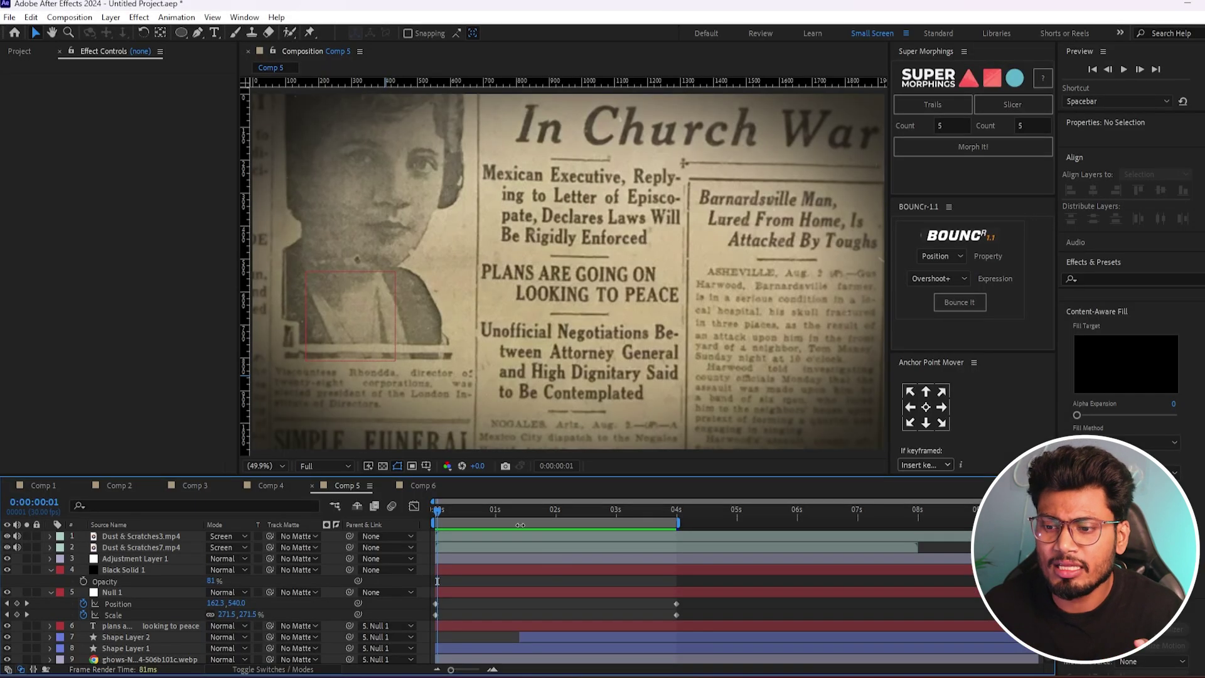
Step: Preview the finished Comp 5 example, then create a new 1920×1080, 30 fps composition, Comp 7
left_click_drag(435, 510, 645, 532)
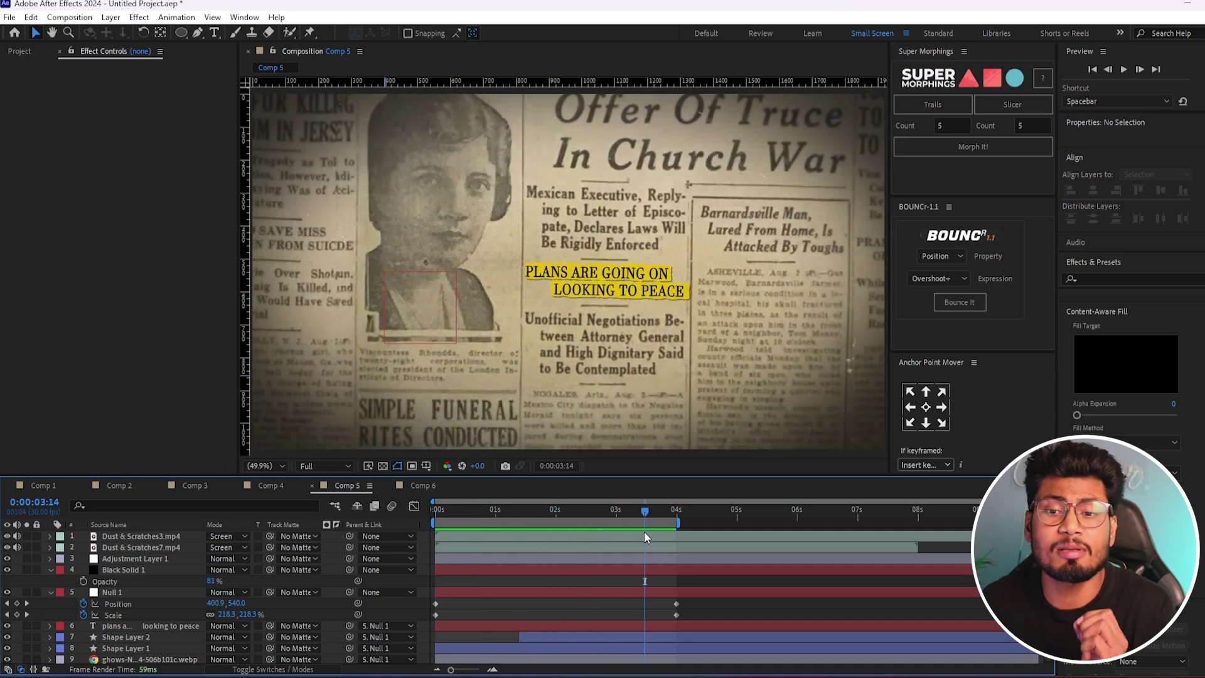
left_click(23, 52)
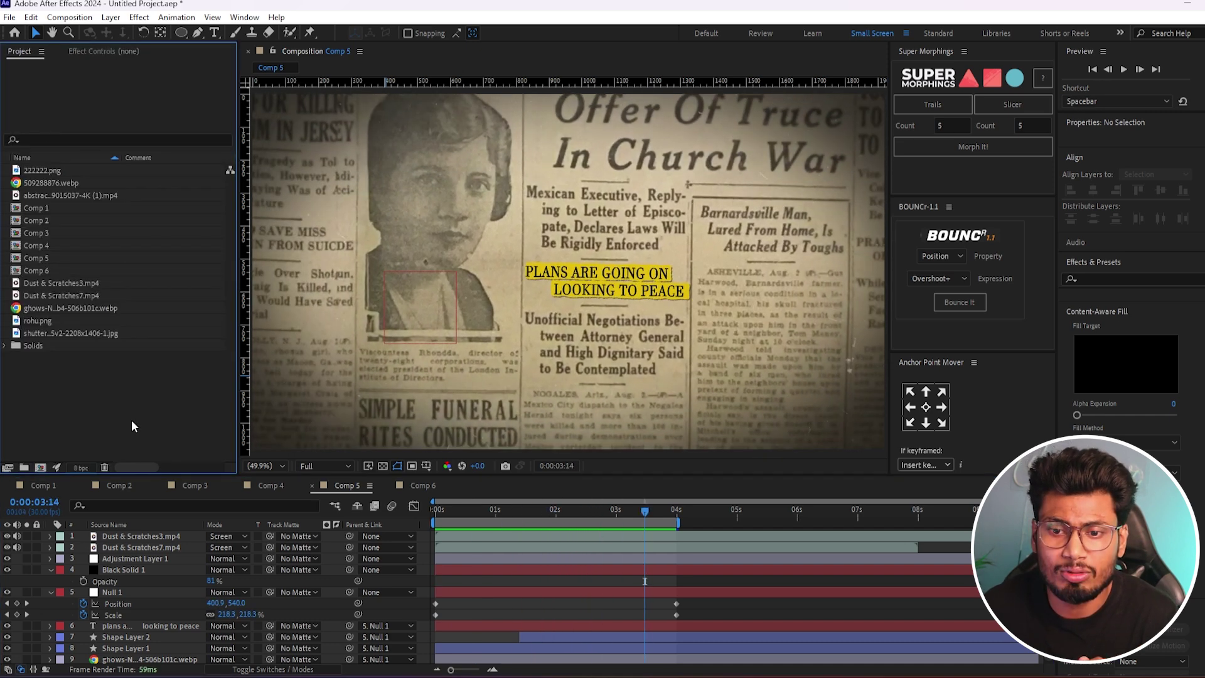
left_click(39, 468)
left_click(690, 505)
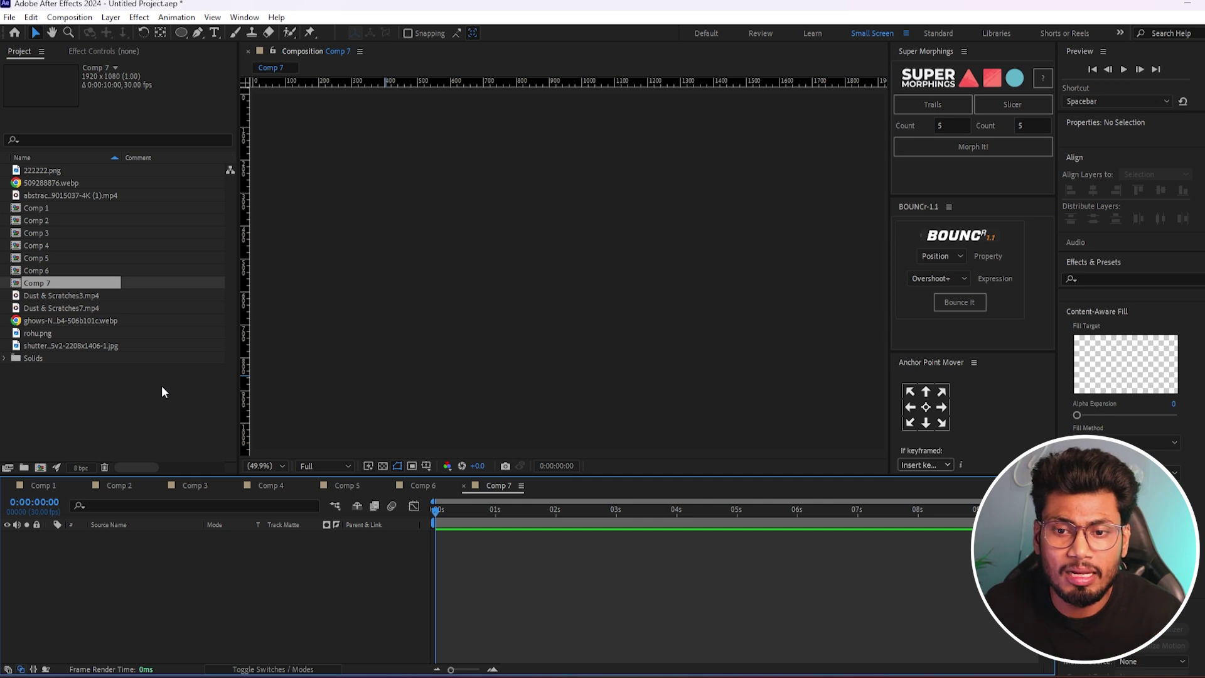
Step: Find the old newspaper image in the Project panel and place it into Comp 7
left_click(62, 346)
left_click(54, 171)
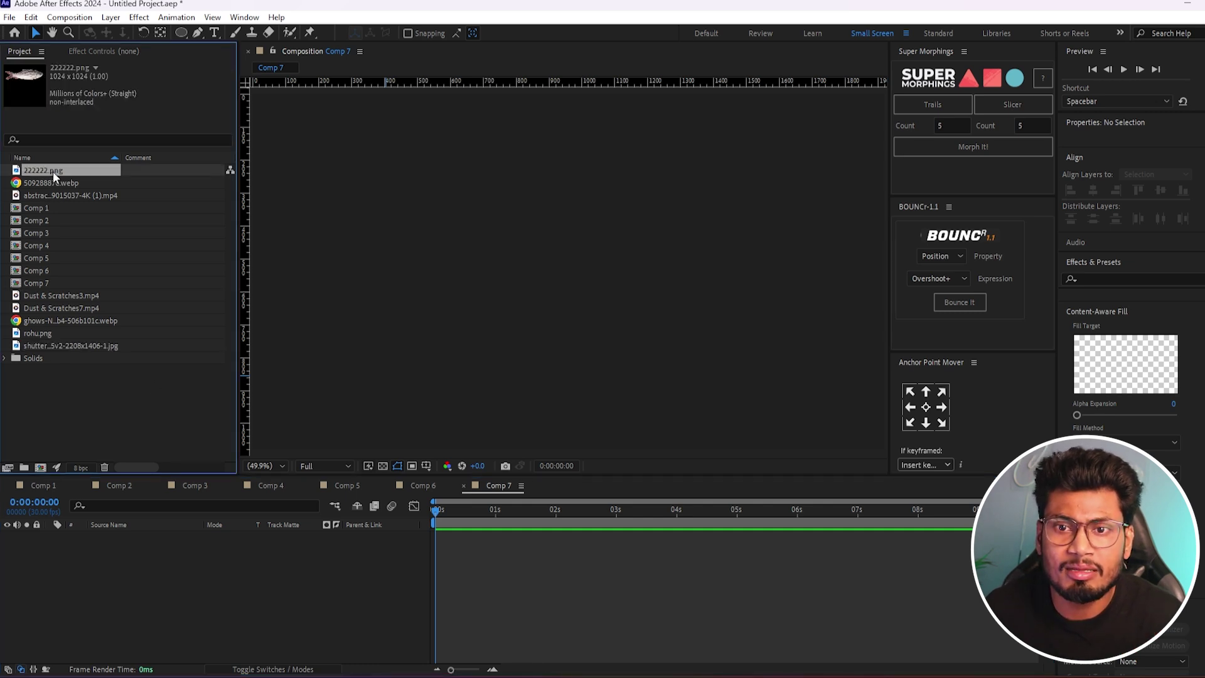
left_click(54, 321)
left_click_drag(122, 653, 125, 627)
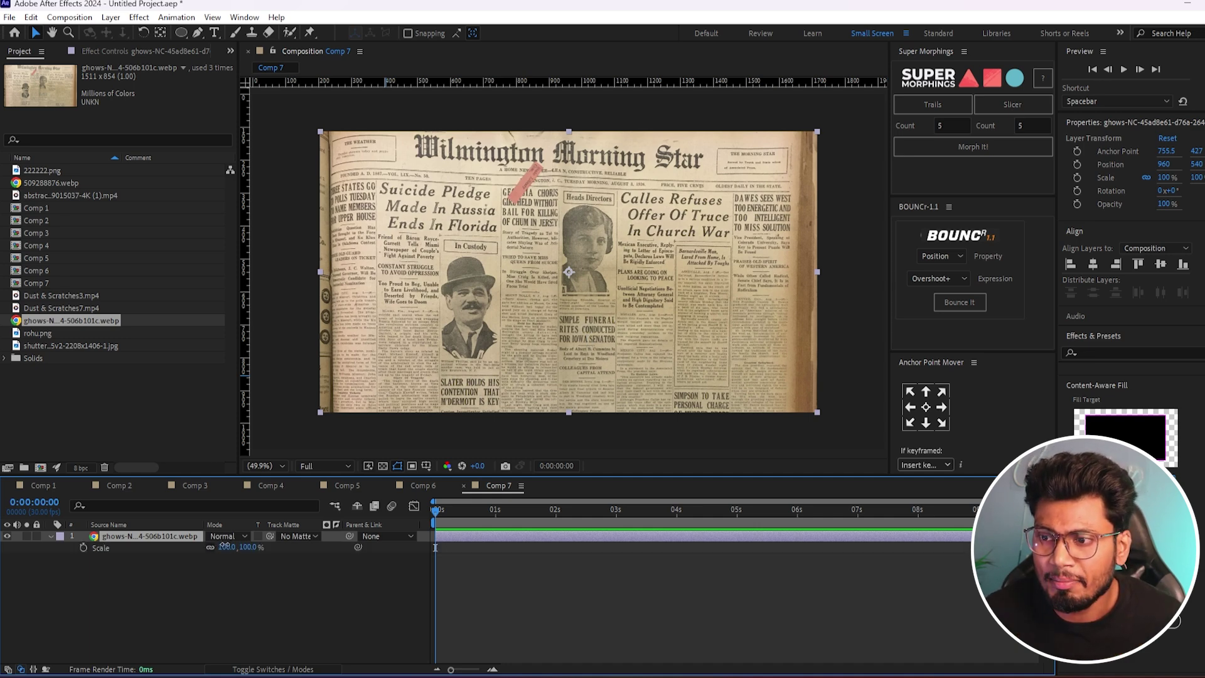
Step: Scale the newspaper layer to 169% and zoom in on the PLANS ARE GOING ON headline
left_click_drag(224, 546, 269, 549)
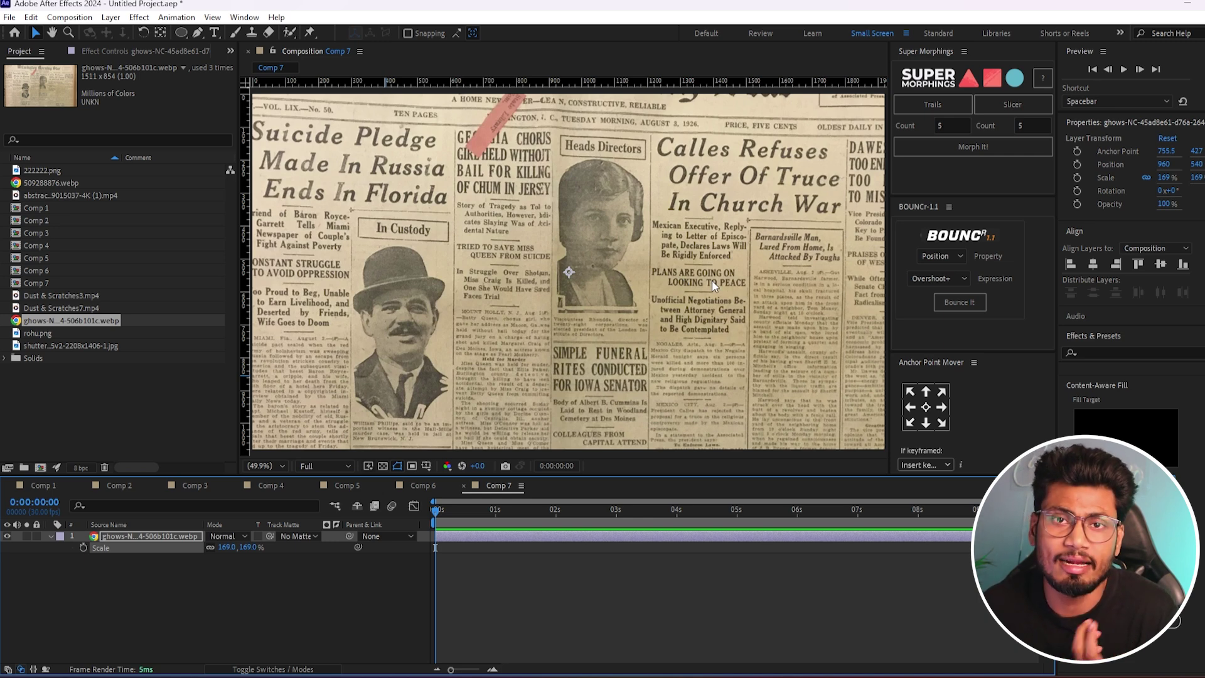
scroll(704, 246, "up", 4)
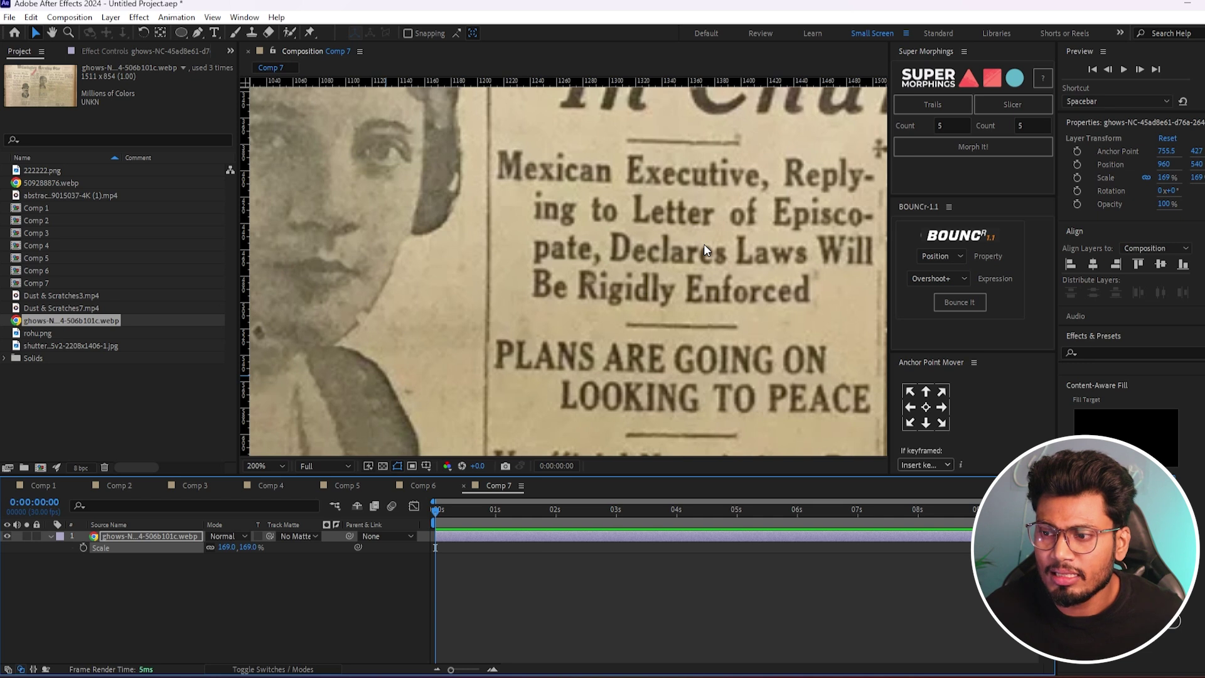
left_click_drag(705, 250, 487, 286)
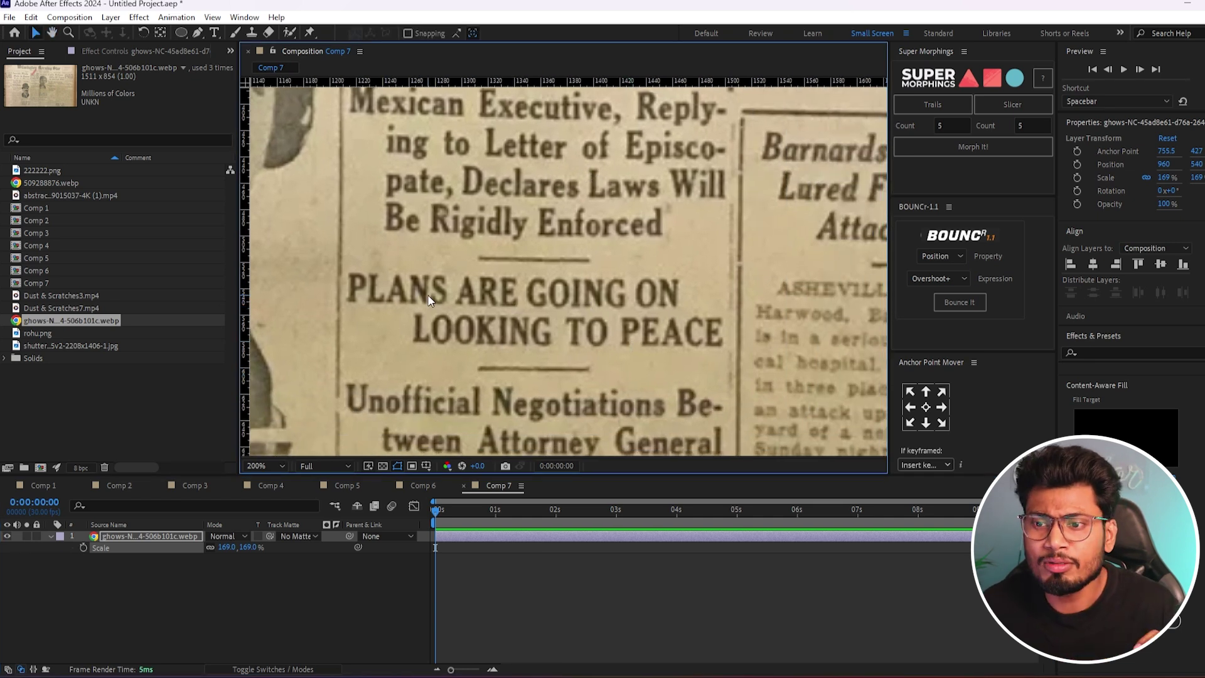
left_click(214, 32)
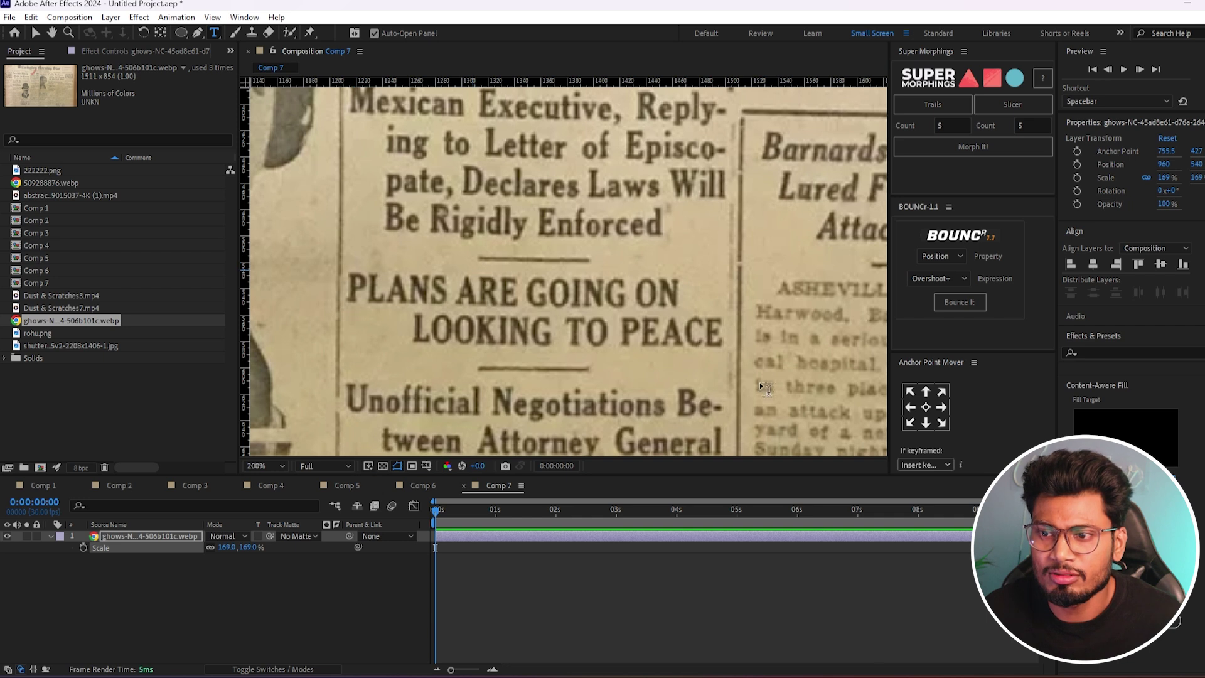
Step: Create a two-line text layer reading 'plan are going on' / 'looking to peace'
left_click(478, 270)
type("pla")
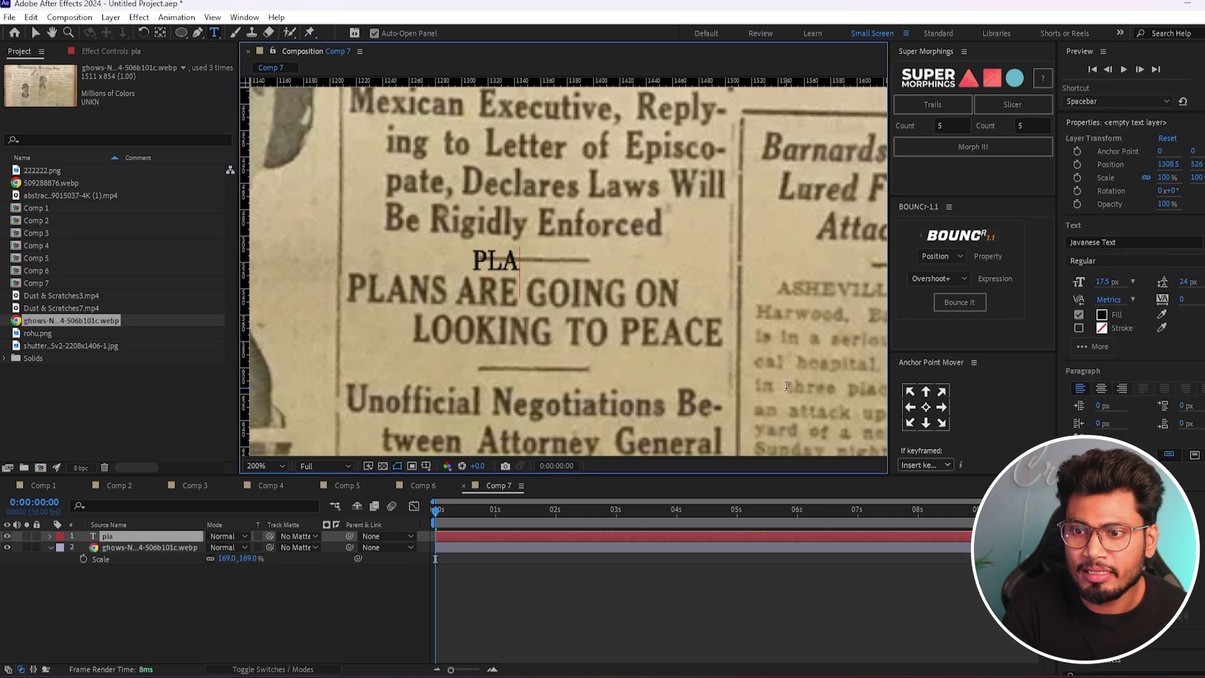
type("n are going on")
key("Return")
type("looking to peace")
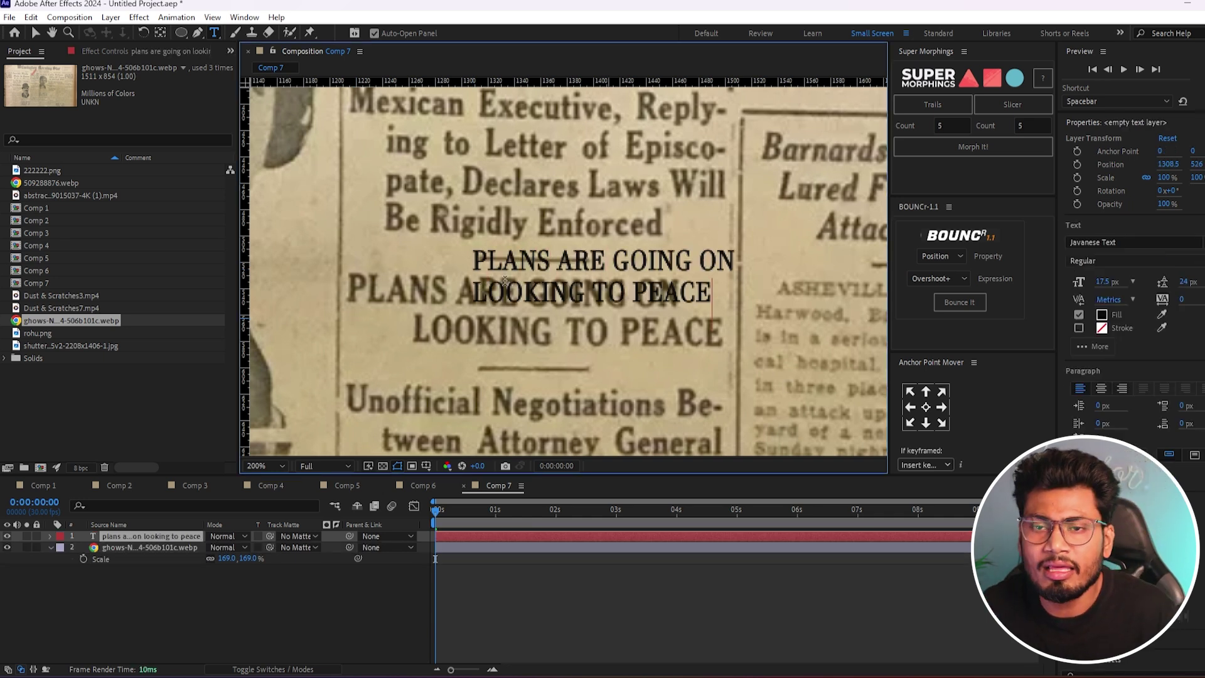
left_click(36, 33)
Step: Position the text over the printed headline and set its font size to 22 px
left_click_drag(608, 263, 500, 291)
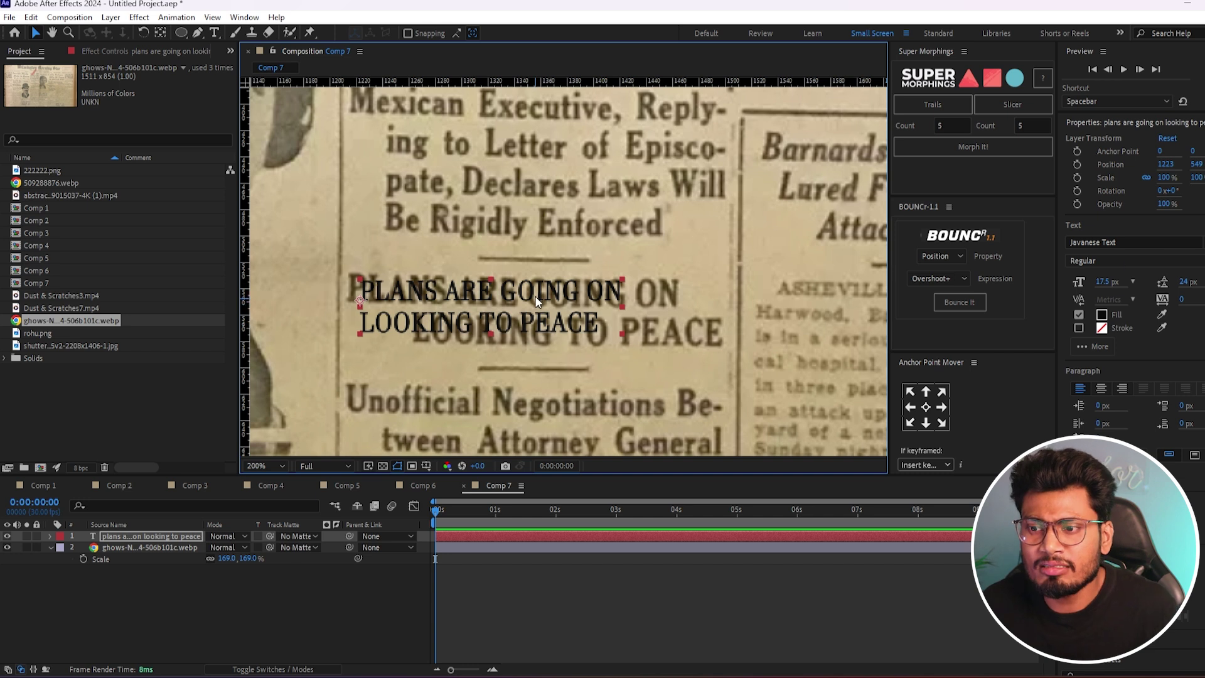
left_click_drag(511, 294, 500, 290)
left_click(1082, 283)
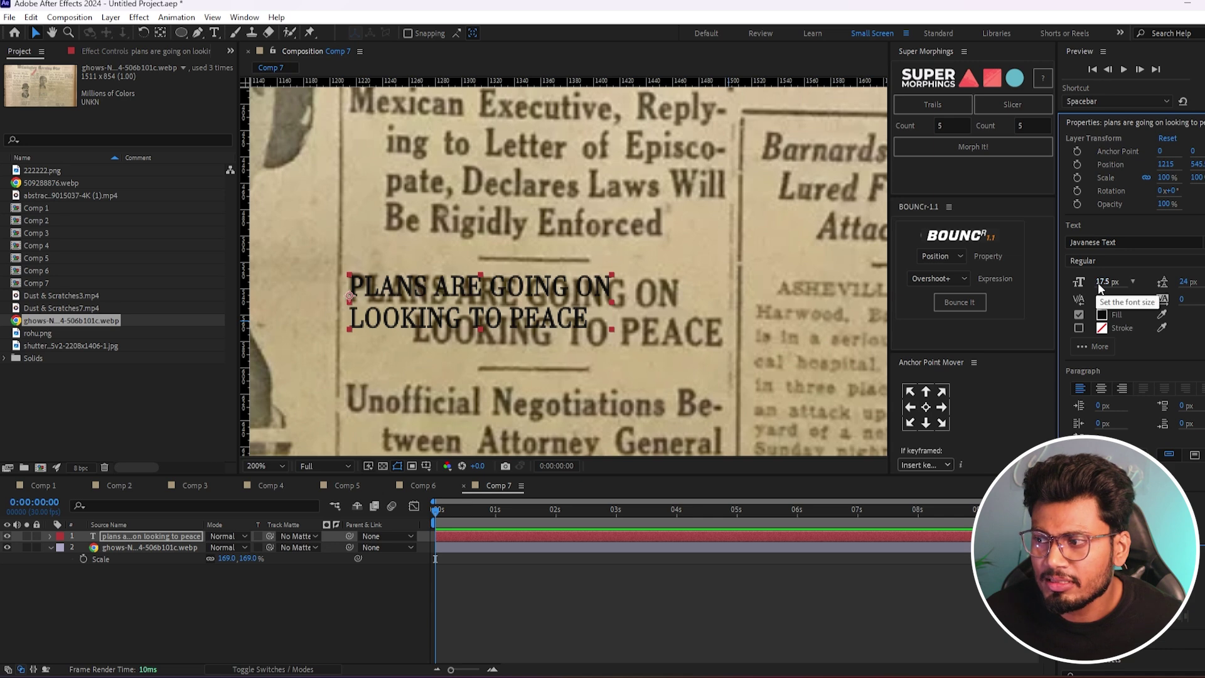
left_click(515, 558)
left_click(519, 536)
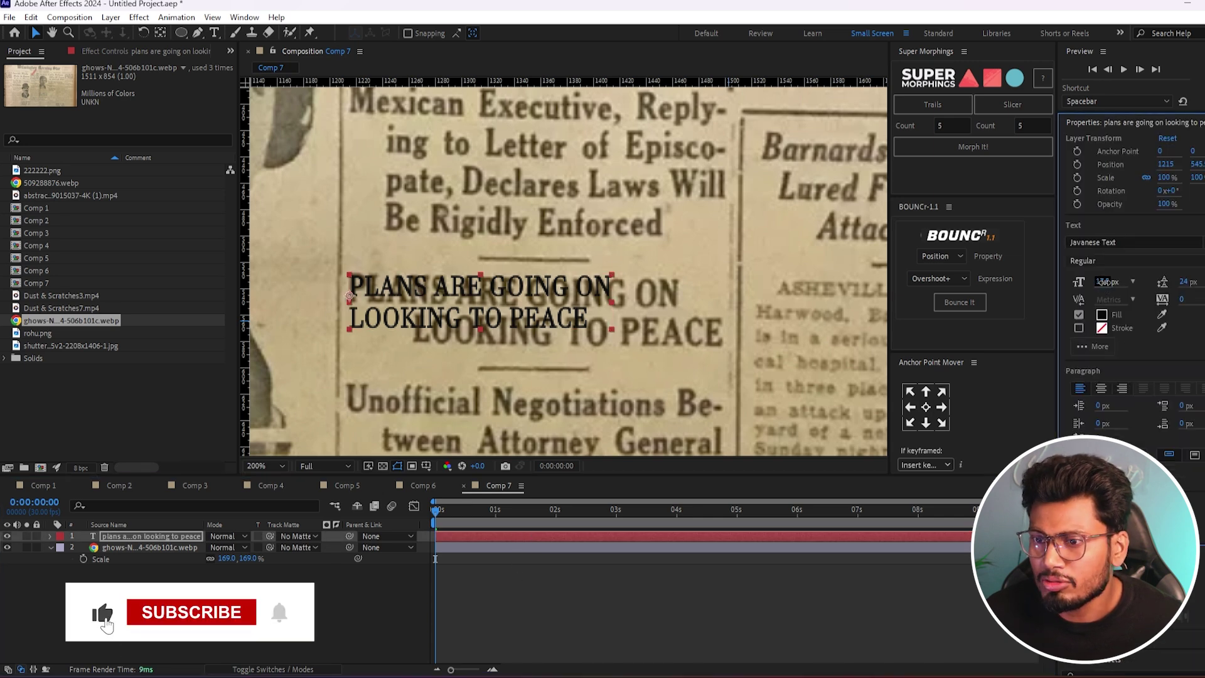
left_click_drag(1103, 285, 1109, 286)
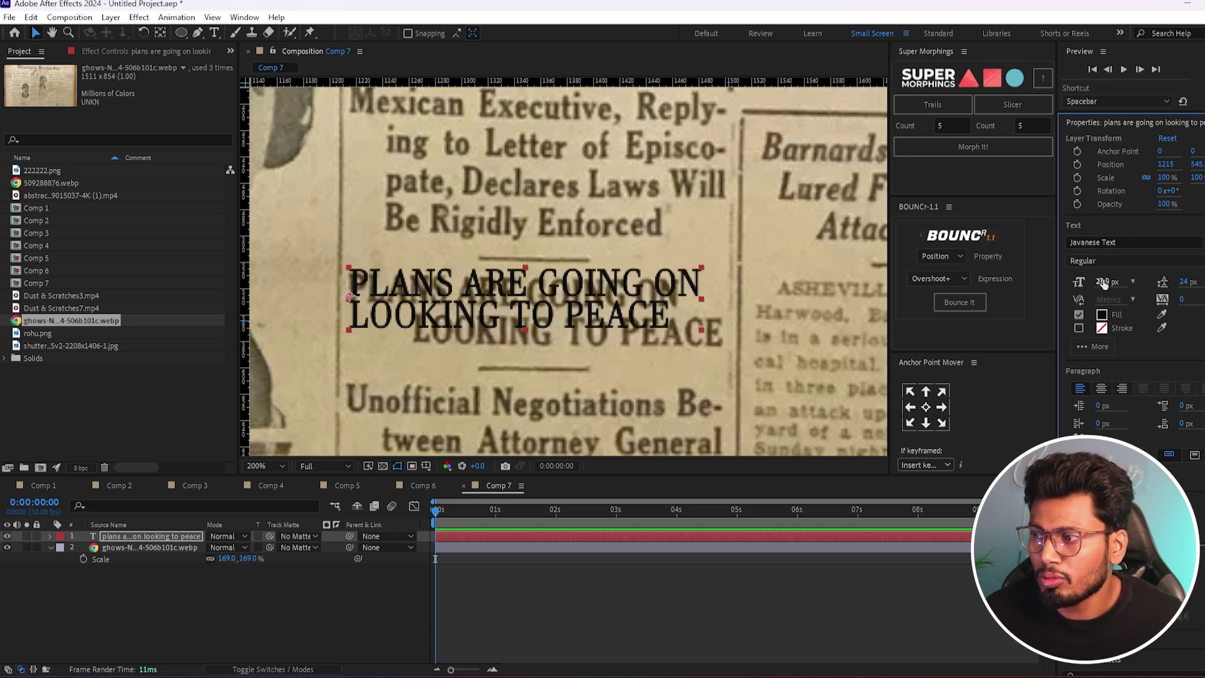
type("2")
key("Return")
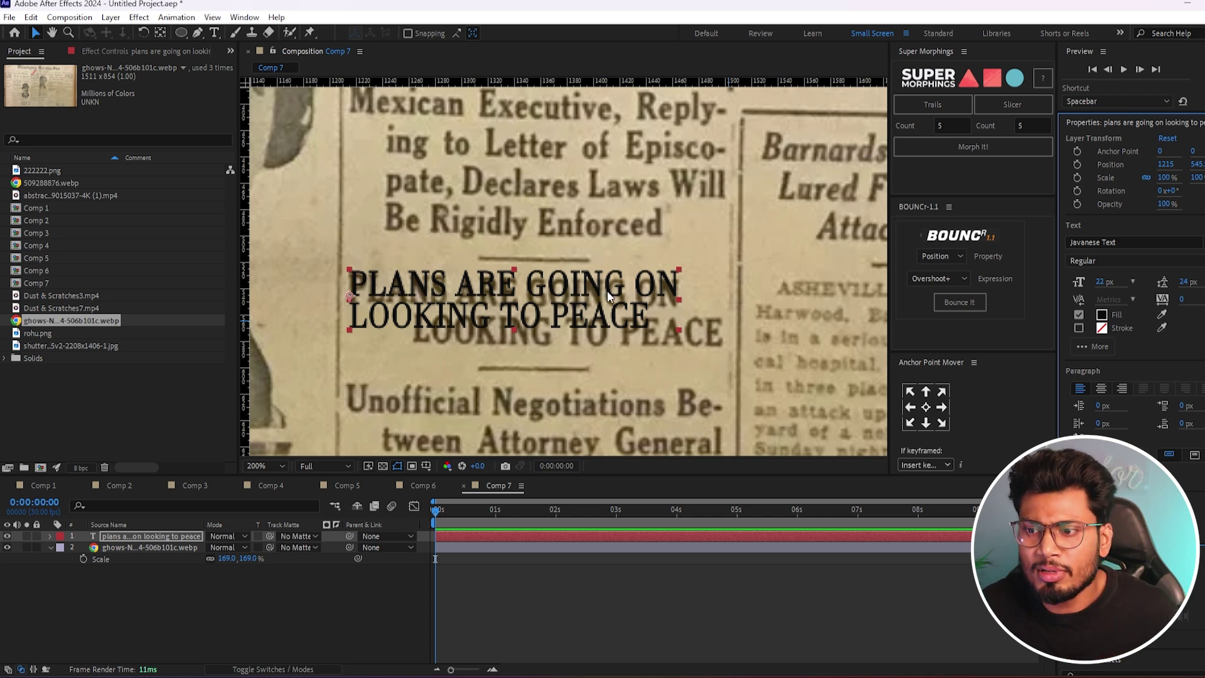
key("Down")
key("Down")
key("Down")
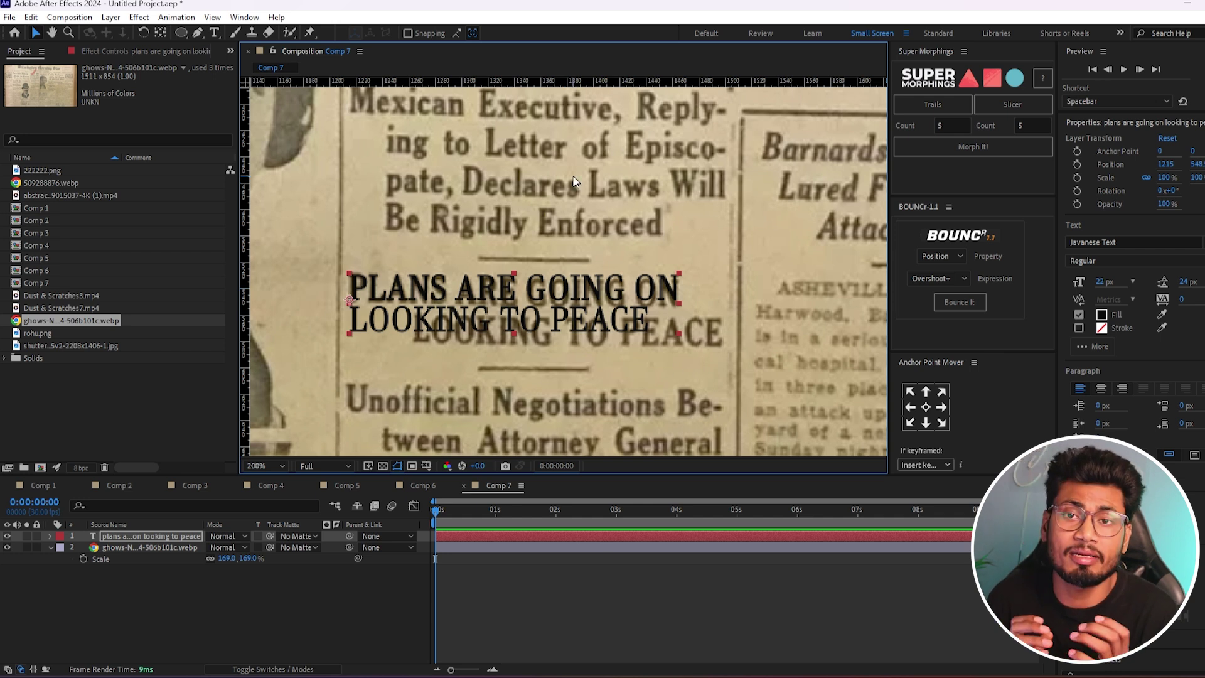
Step: Tilt the text 1°, widen the leading to 30 px, and indent the second line
key("r")
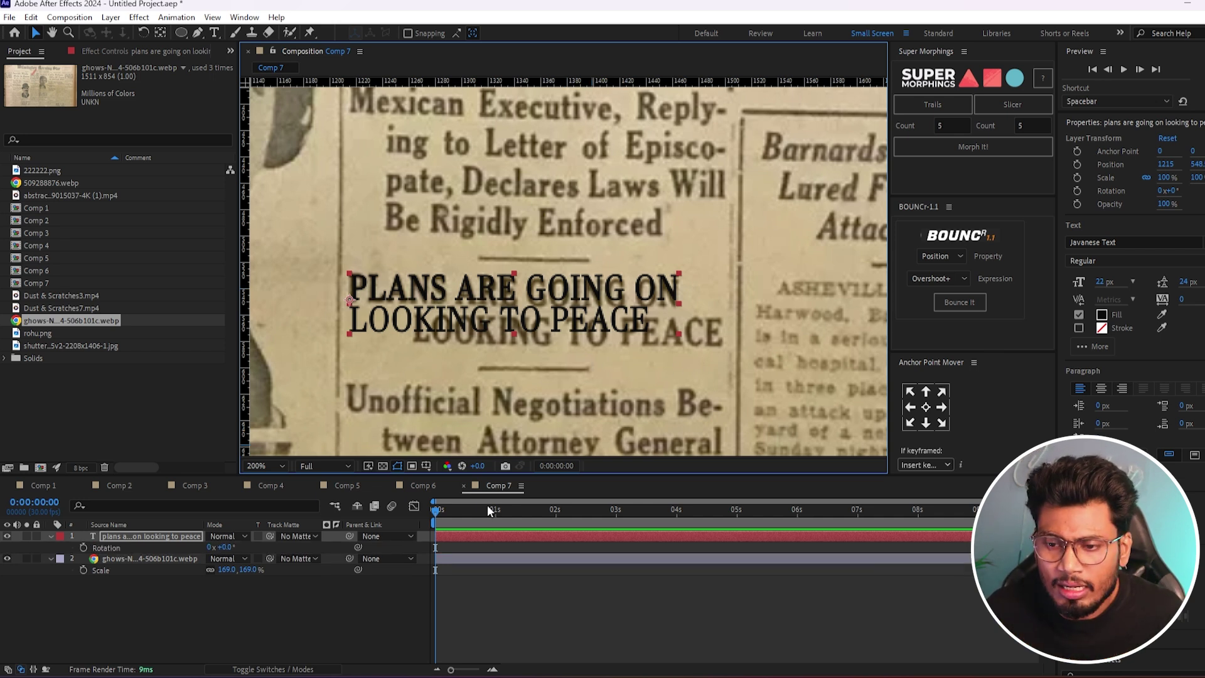
left_click_drag(224, 547, 222, 545)
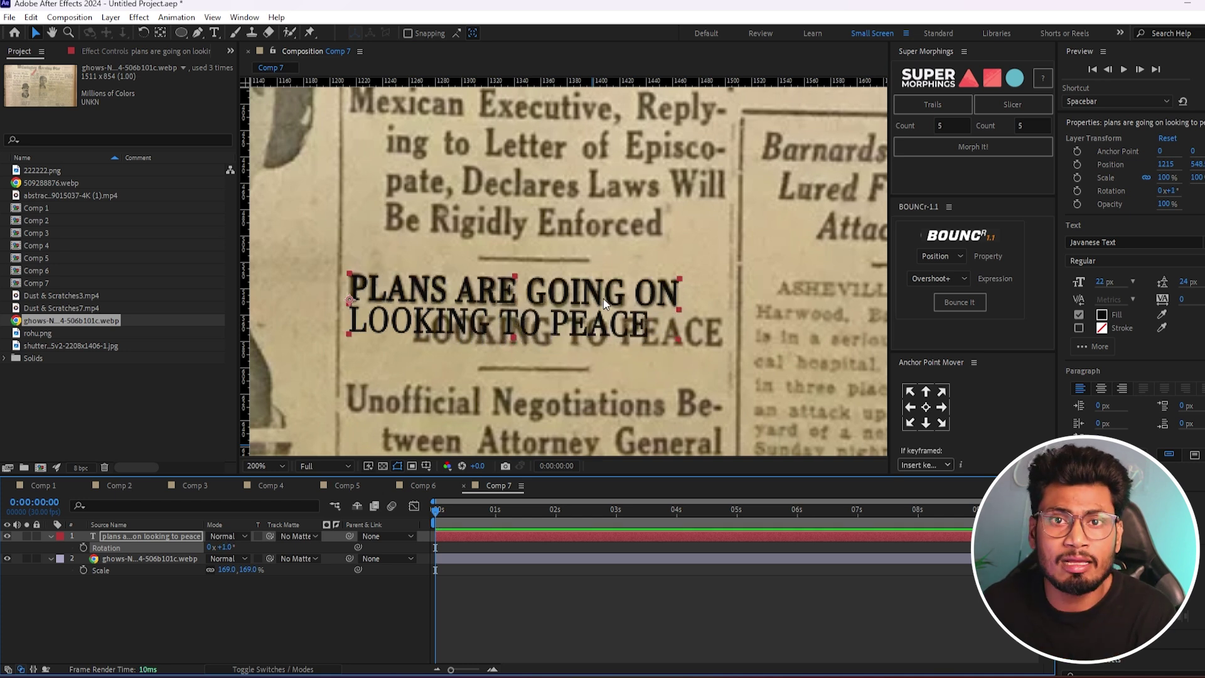
left_click(529, 544)
left_click(528, 537)
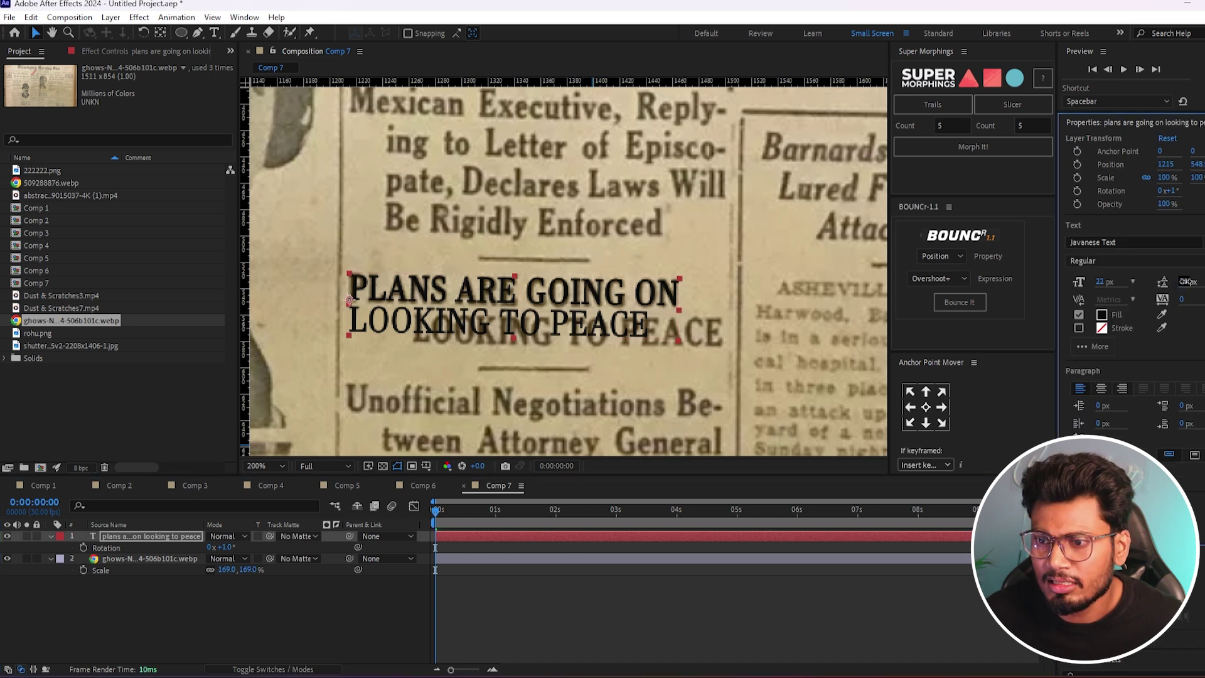
left_click_drag(1181, 286, 1191, 281)
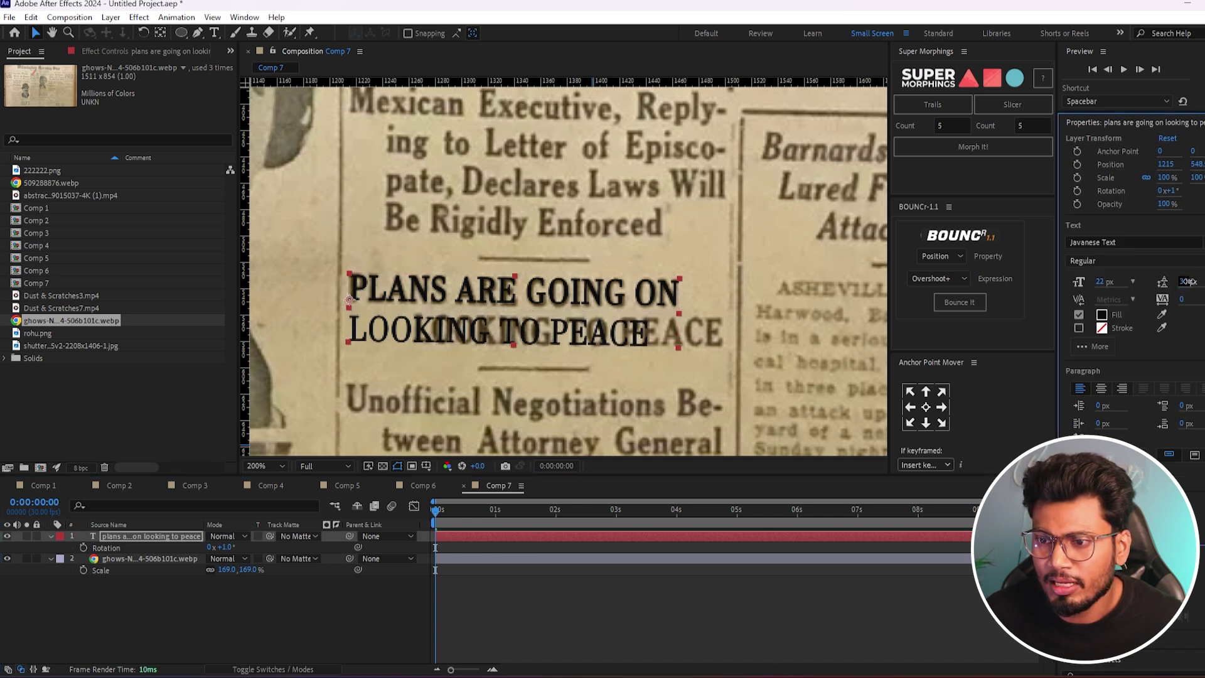
double_click(364, 332)
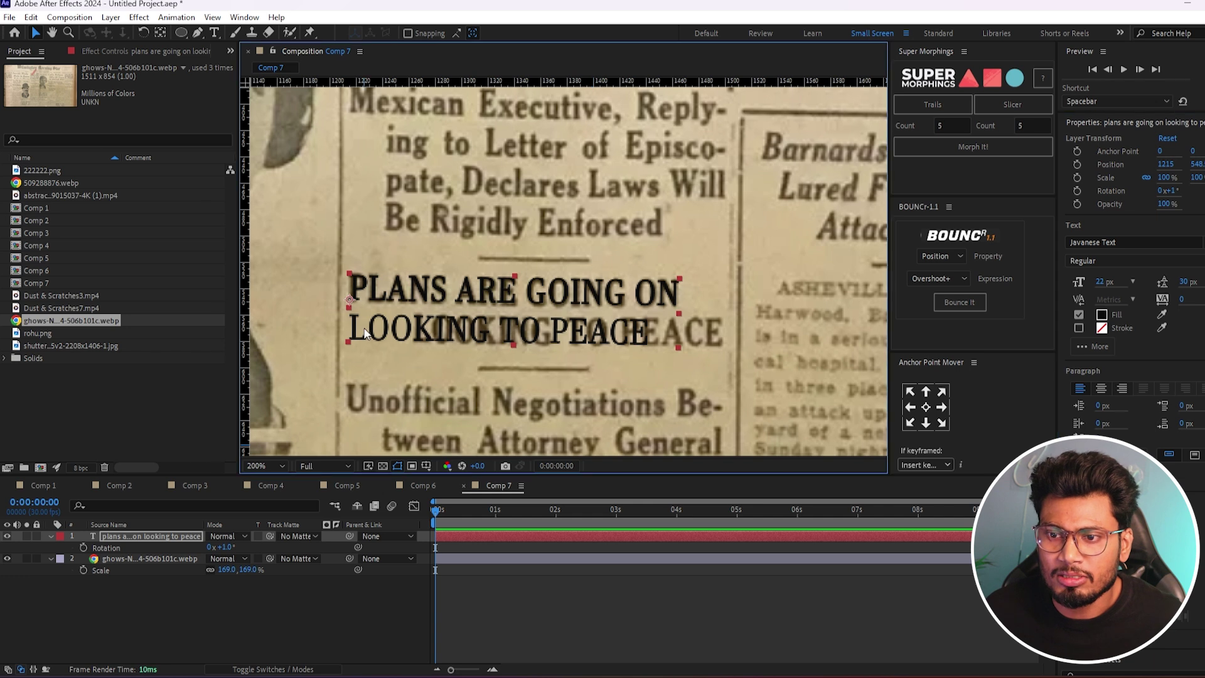
left_click(350, 333)
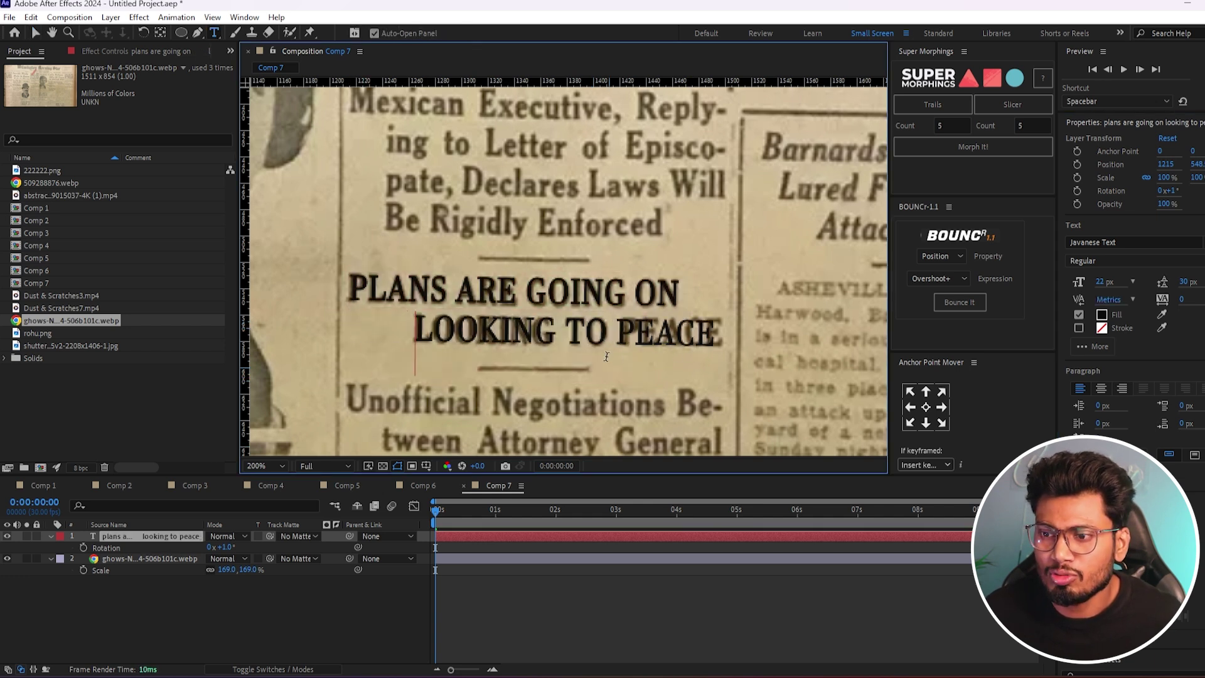
left_click(556, 622)
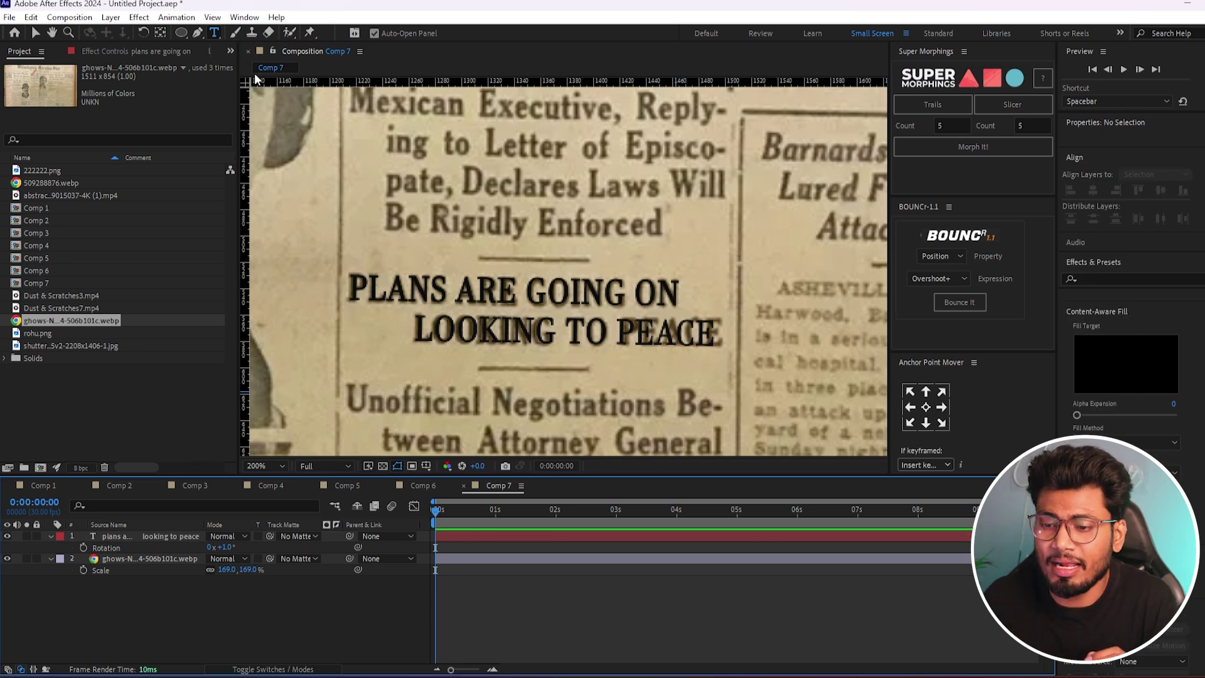
Step: Draw a straight yellow stroke across the headline and move it behind the text
left_click(198, 33)
left_click(339, 283)
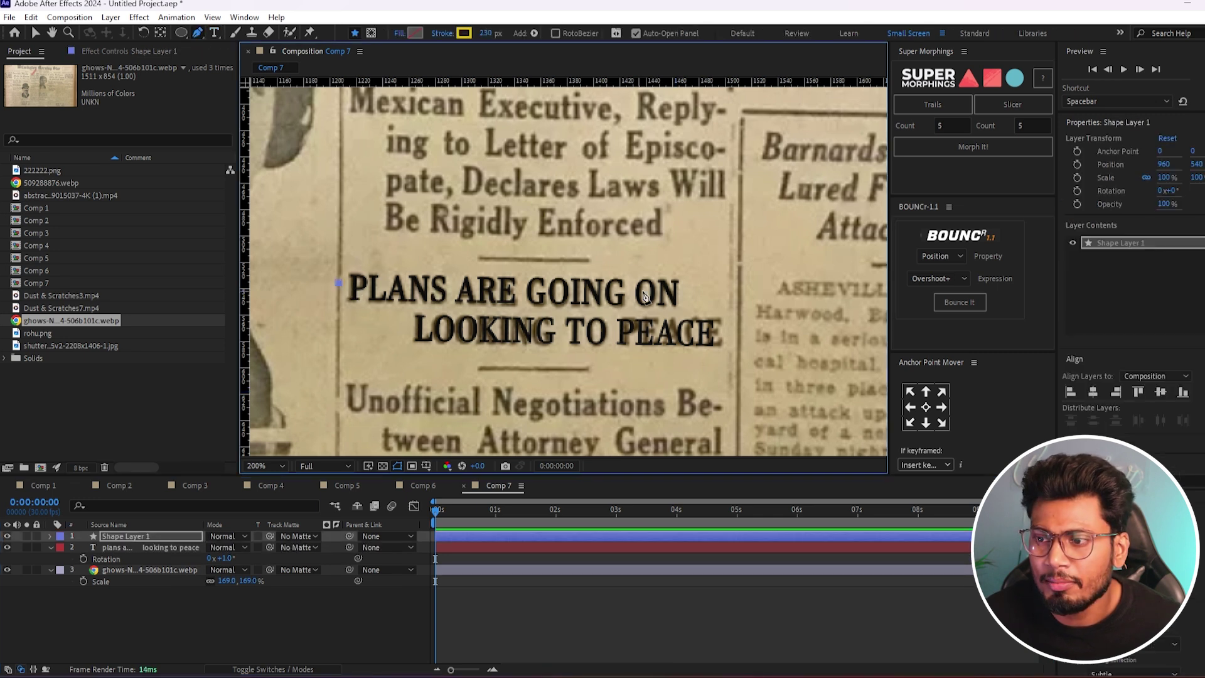
left_click(685, 293)
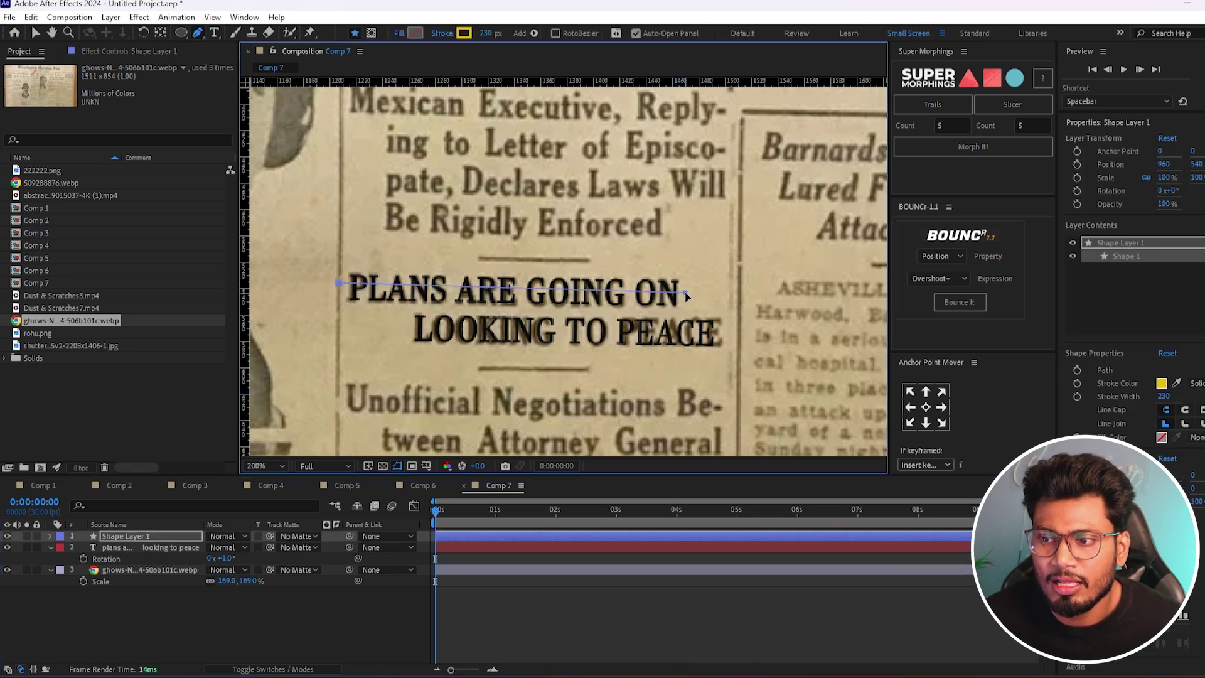
left_click_drag(485, 34, 370, 54)
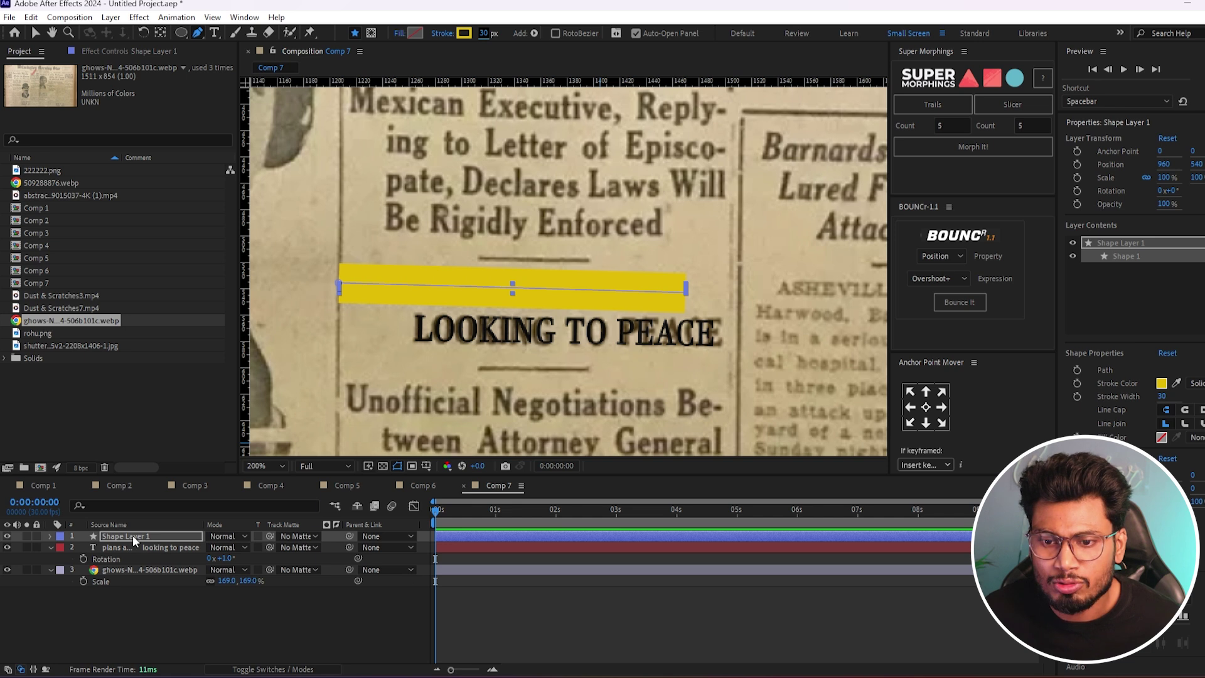
left_click_drag(133, 535, 131, 551)
Step: Reduce the highlight stroke width from 30 to 28 px and nudge it down 1 px
left_click(562, 621)
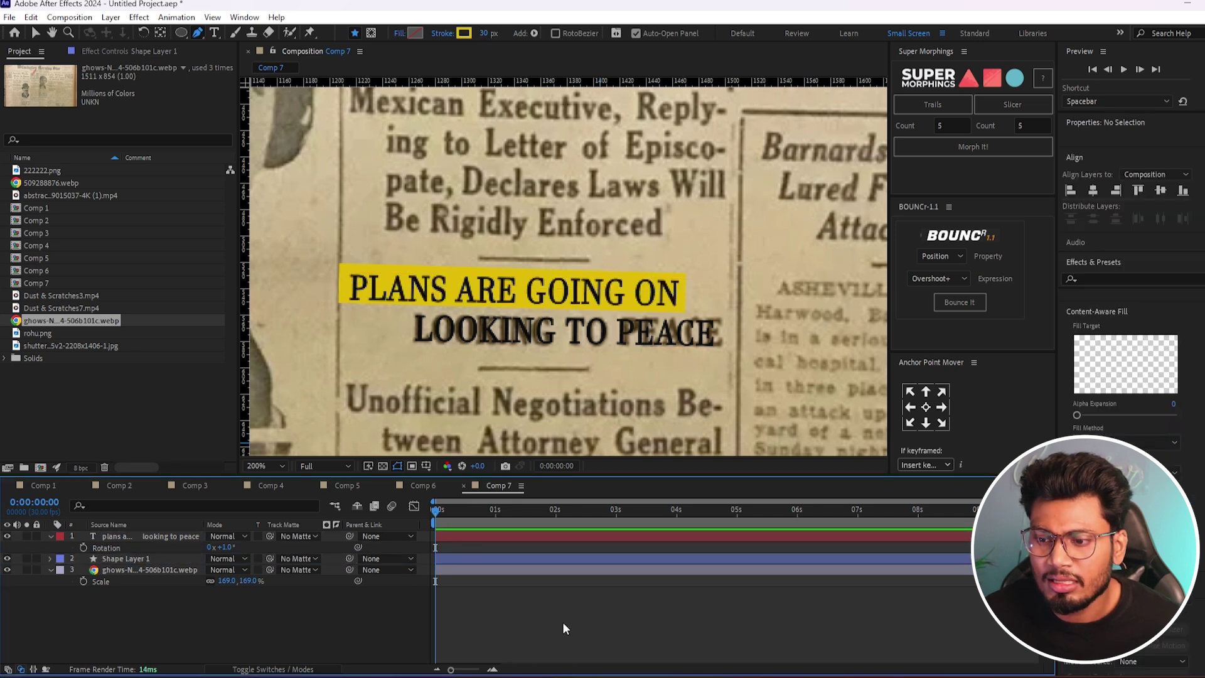
left_click(508, 557)
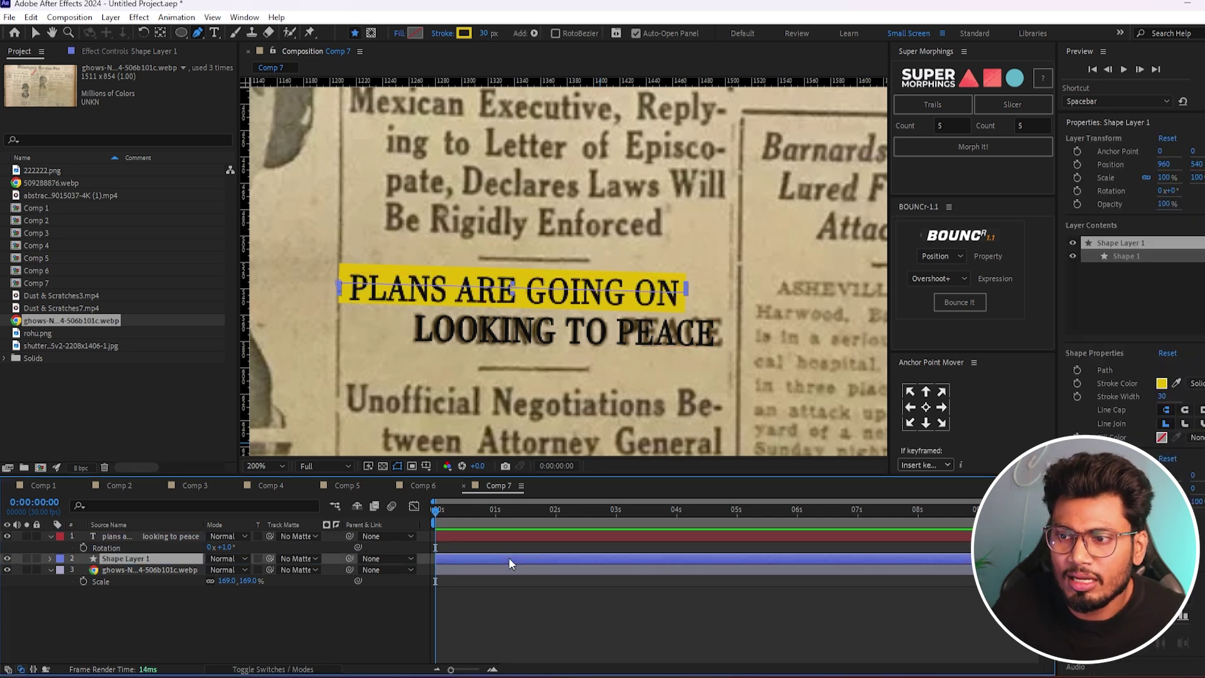
left_click_drag(482, 32, 482, 33)
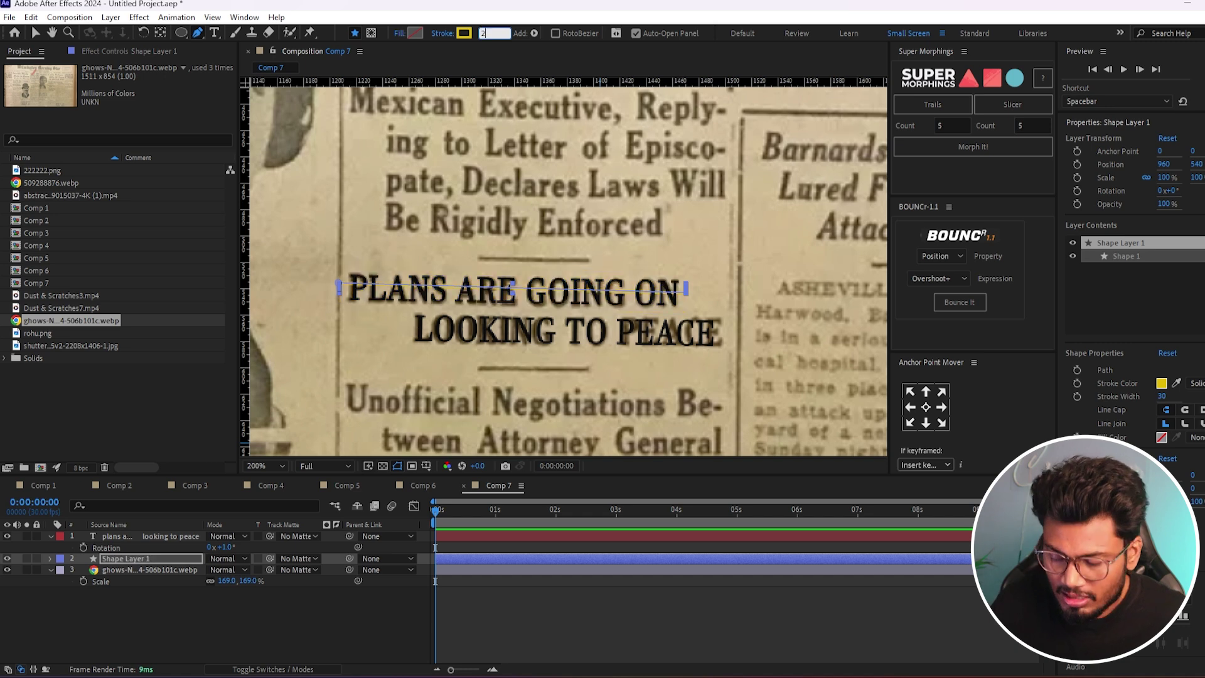
key("Down")
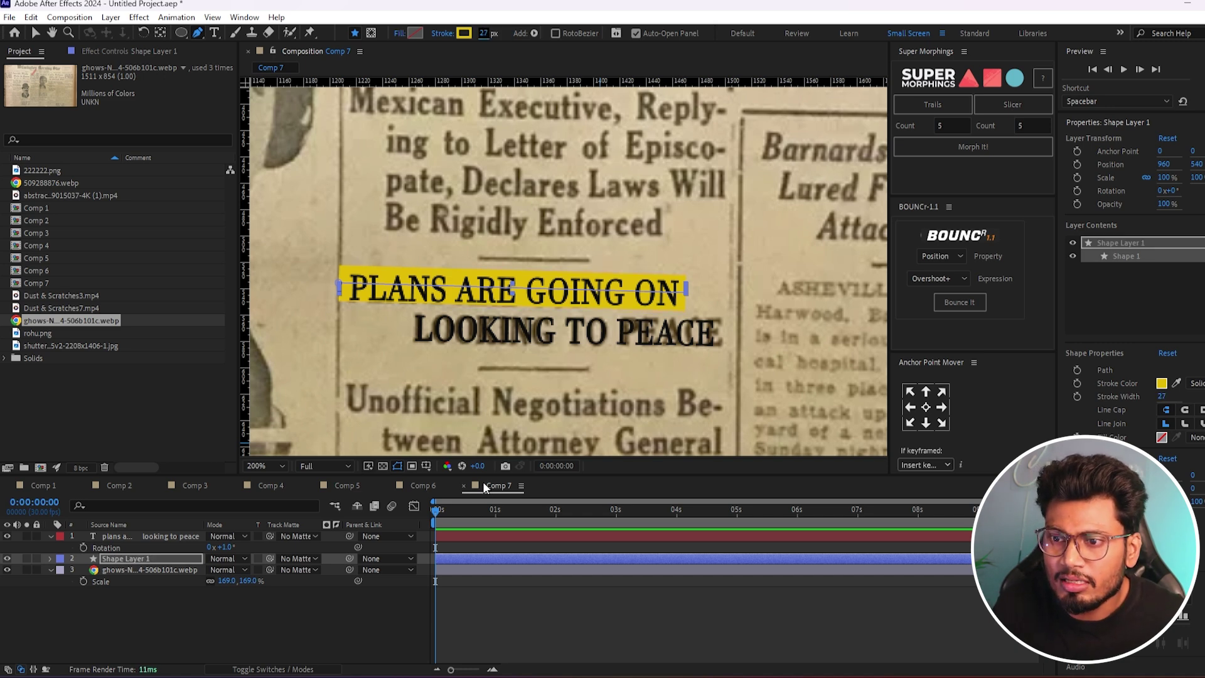
left_click(520, 607)
left_click(509, 556)
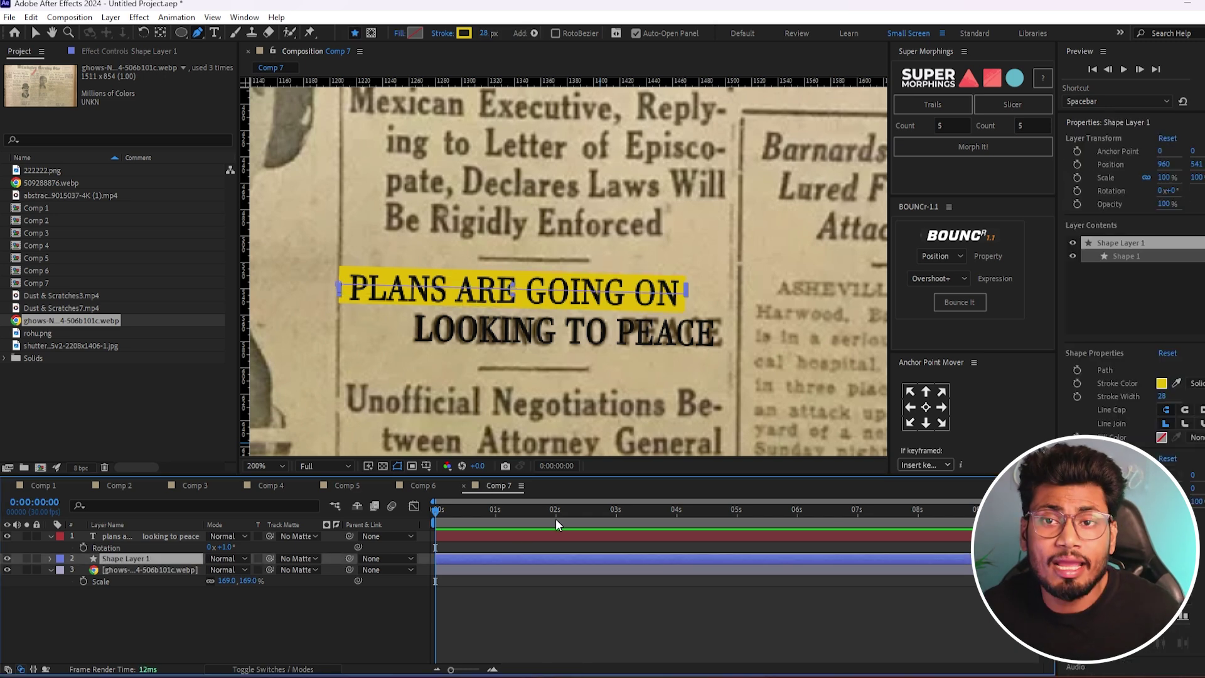
left_click(533, 33)
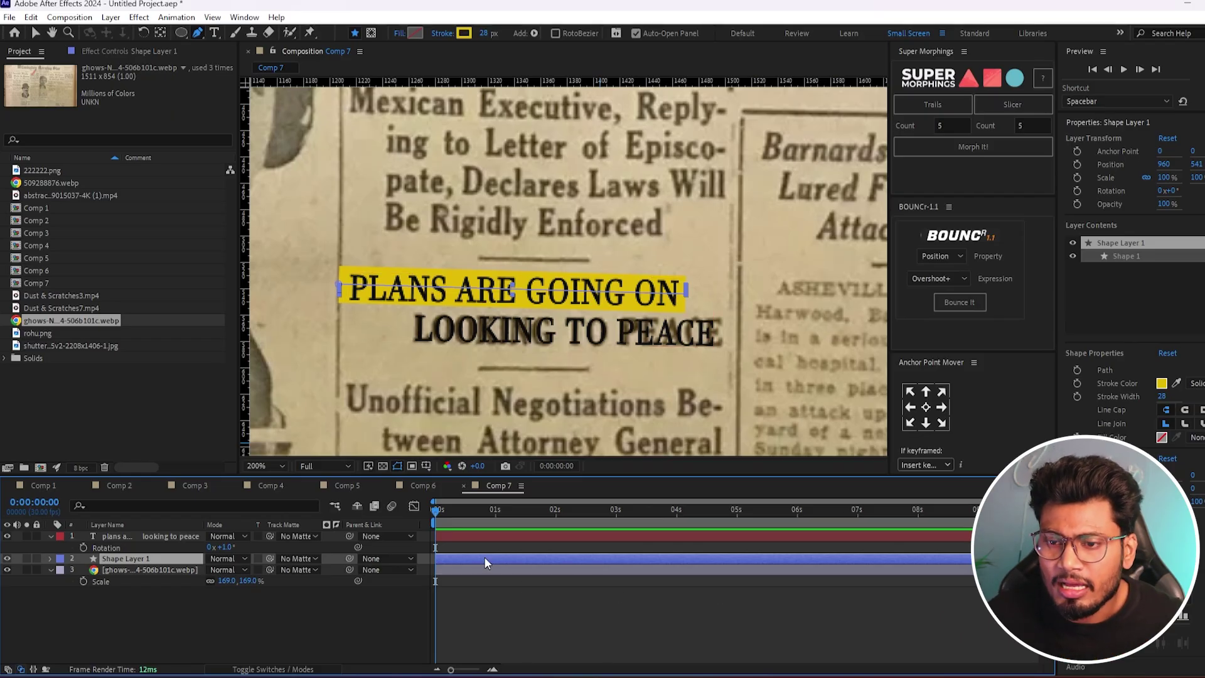
Step: Add Trim Paths to the highlight and keyframe End from 0% at 0s to 100% at 2s
left_click(534, 33)
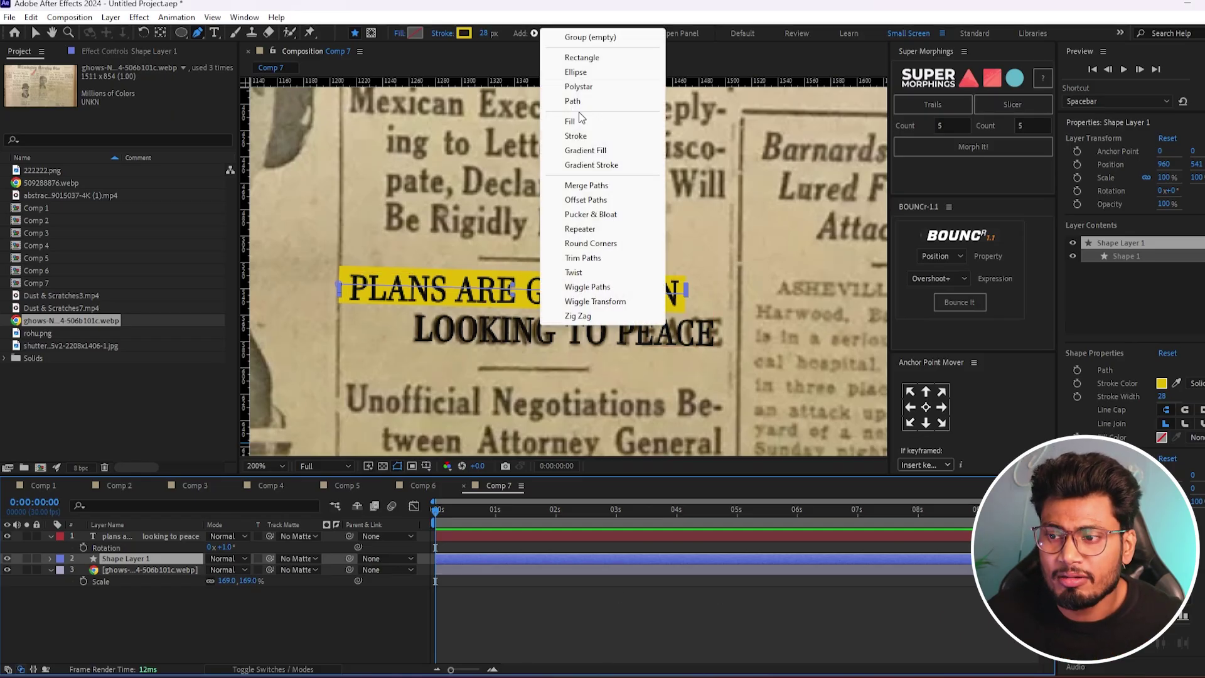
left_click(582, 258)
left_click(73, 592)
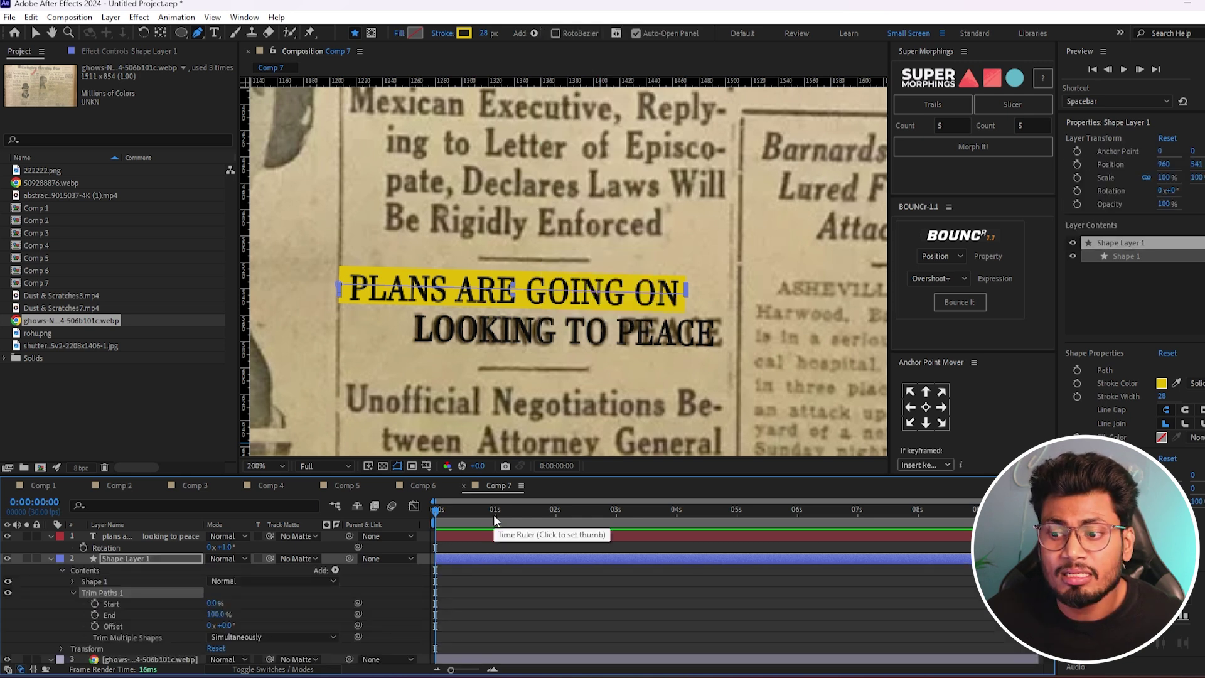
left_click(554, 514)
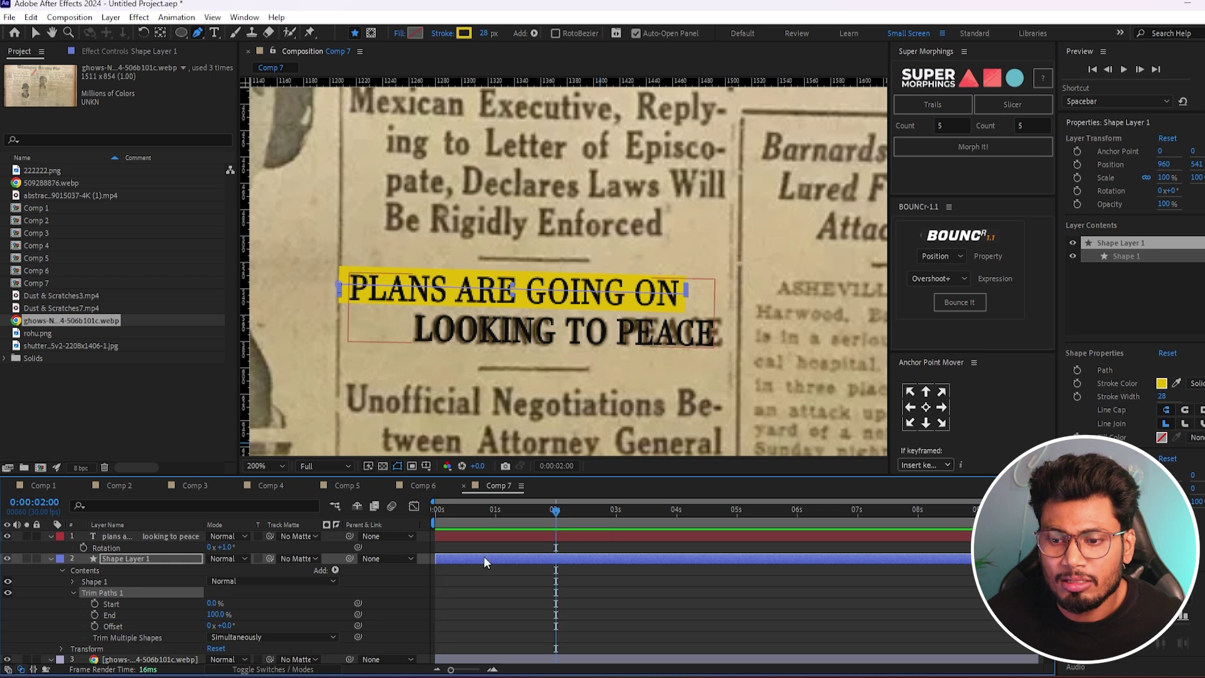
left_click(95, 614)
left_click_drag(482, 507, 436, 509)
left_click(216, 615)
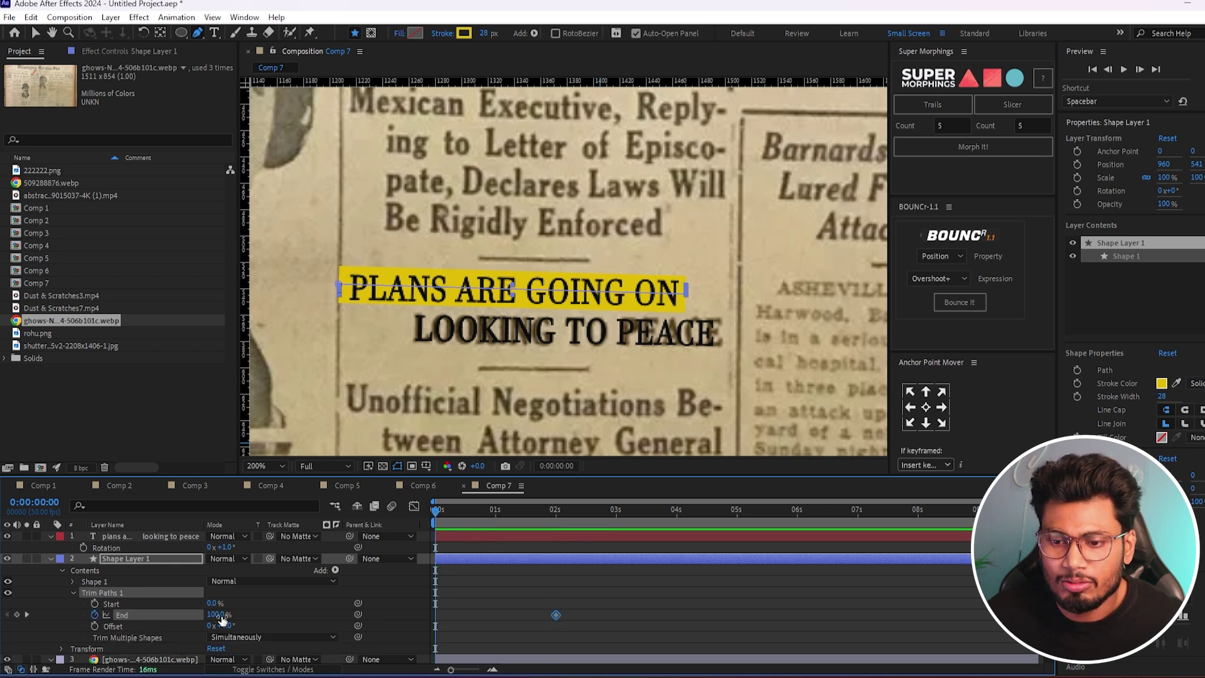
type("0")
key("Return")
key("space")
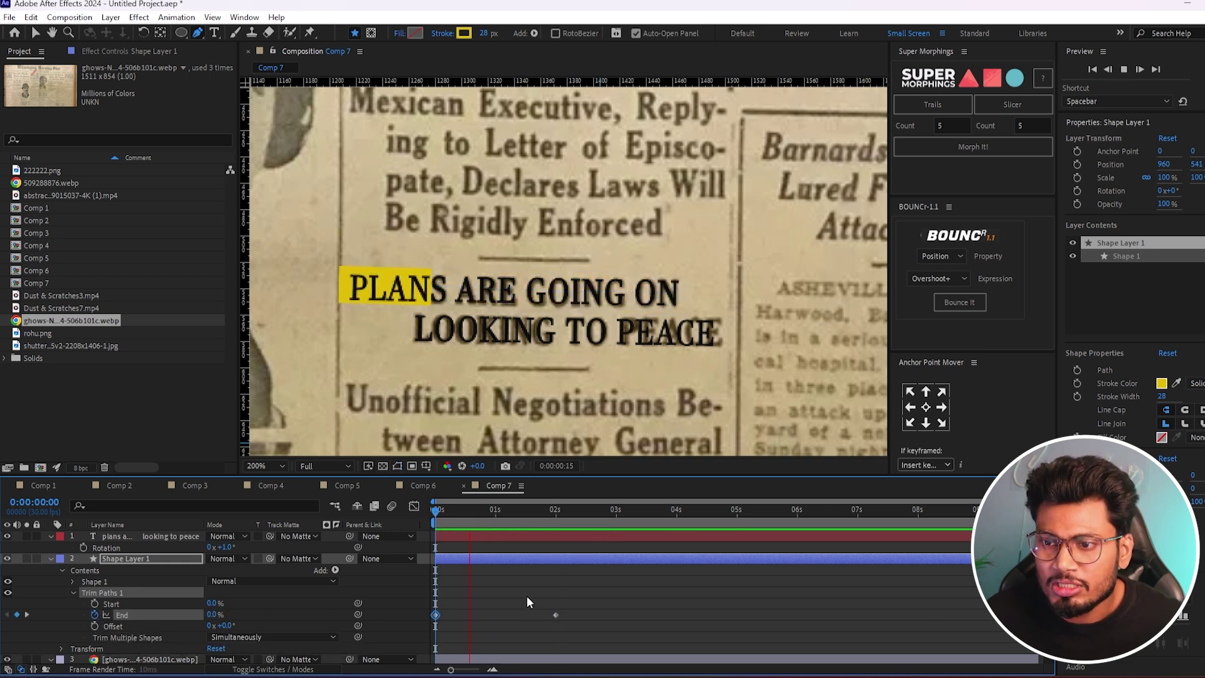
key("space")
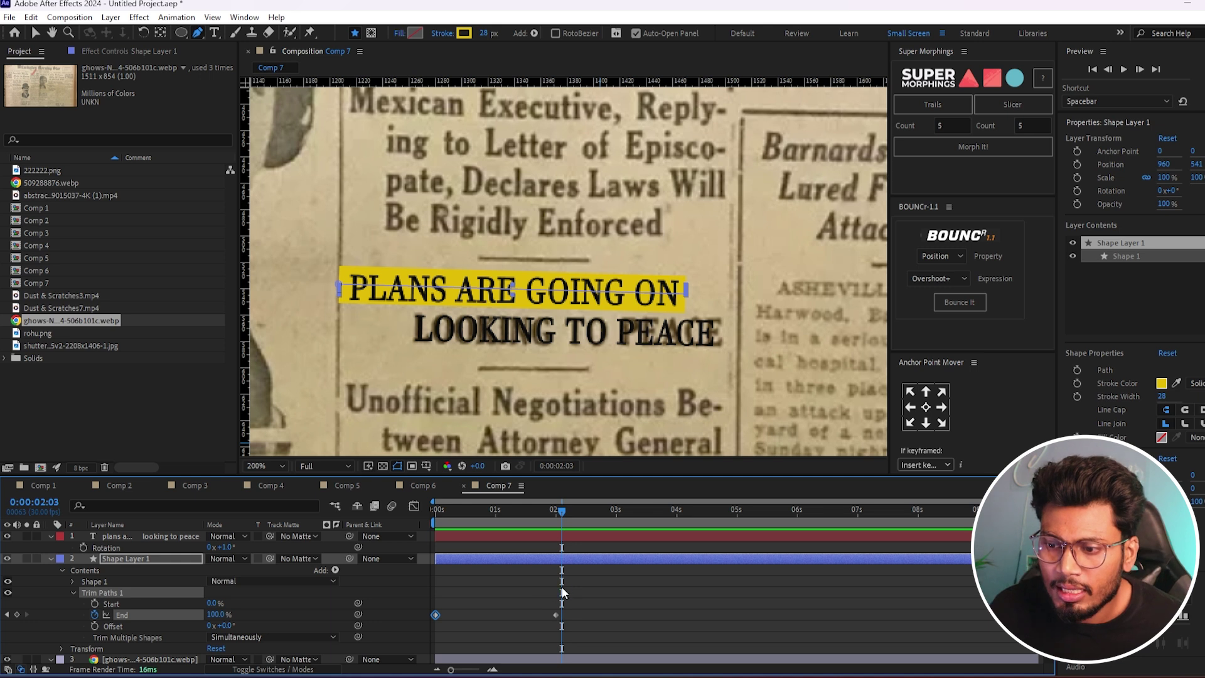
Step: Apply the Typewriter preset to the headline text layer from the timeline start and preview it
left_click(543, 533)
key("Home")
key("ctrl+space")
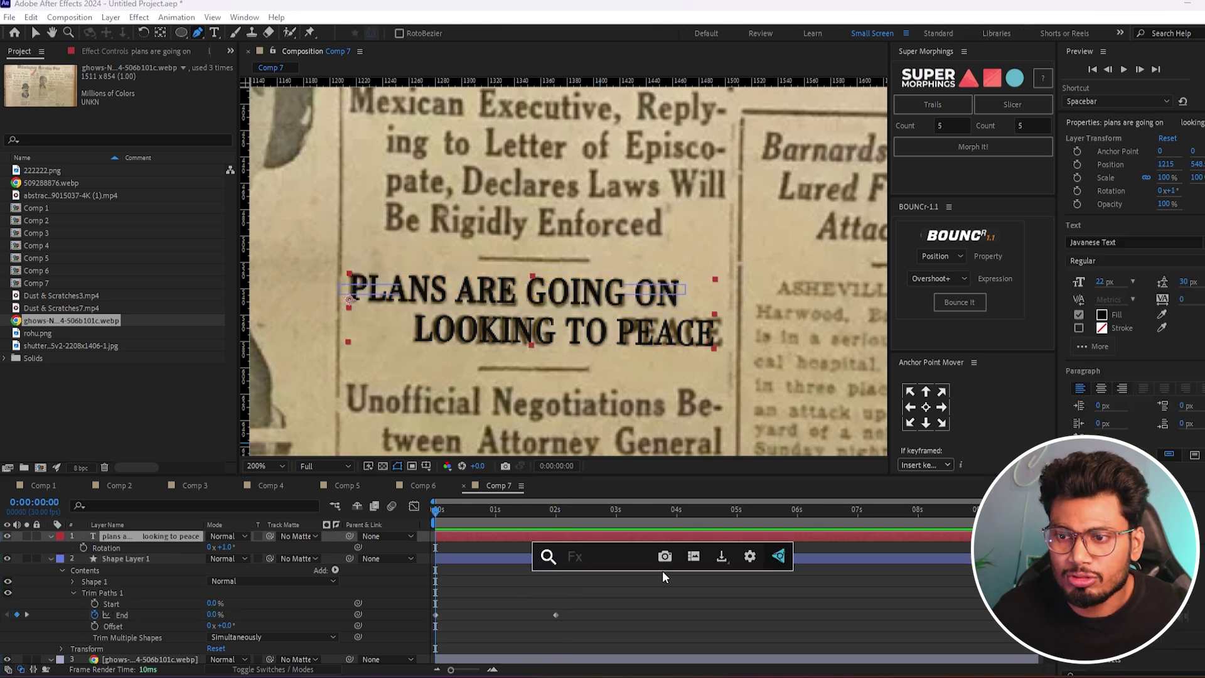
type("ty")
key("Return")
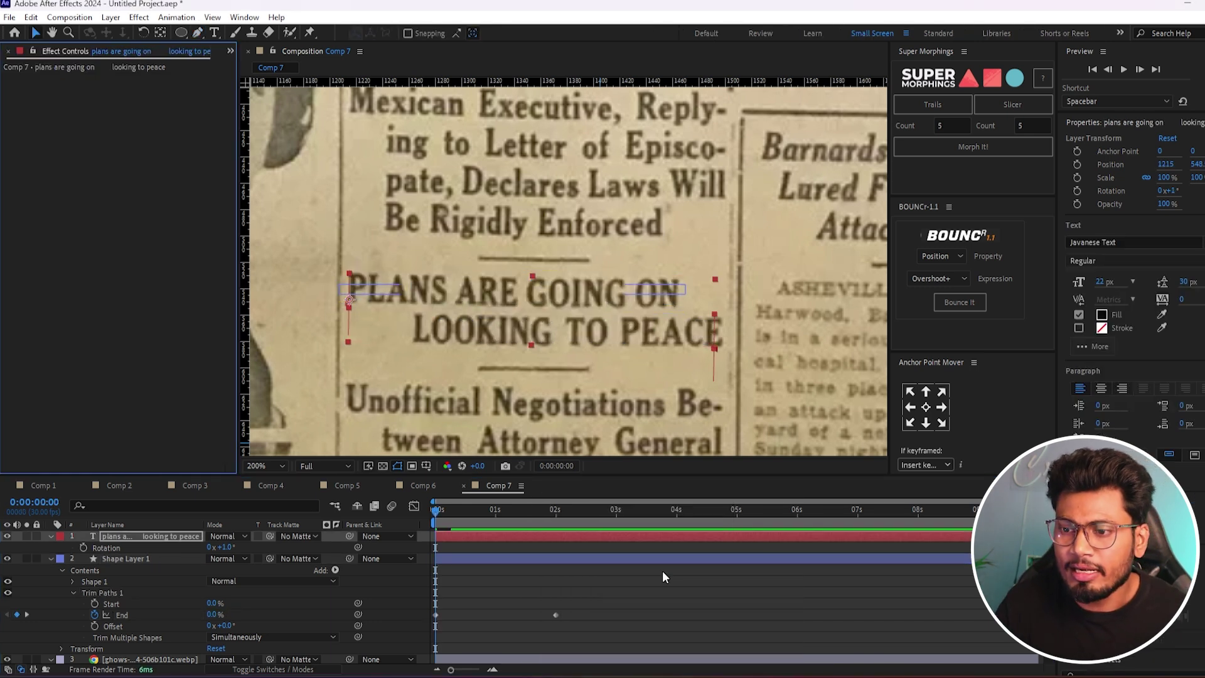
key("space")
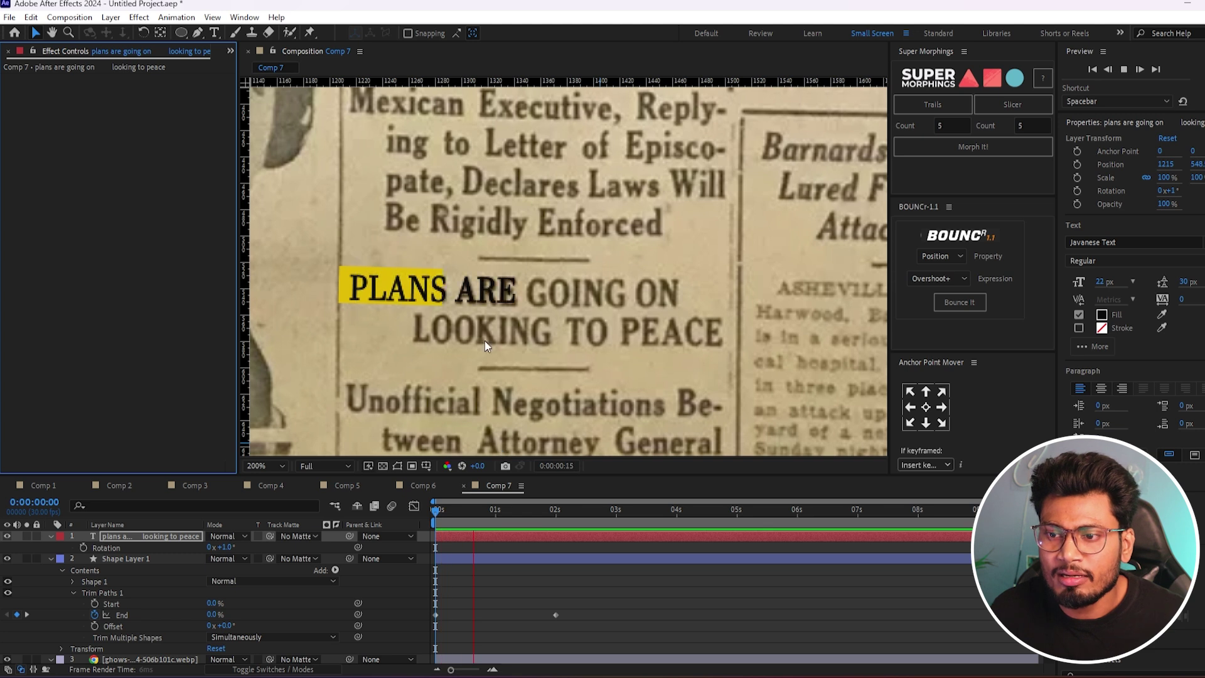
left_click(53, 536)
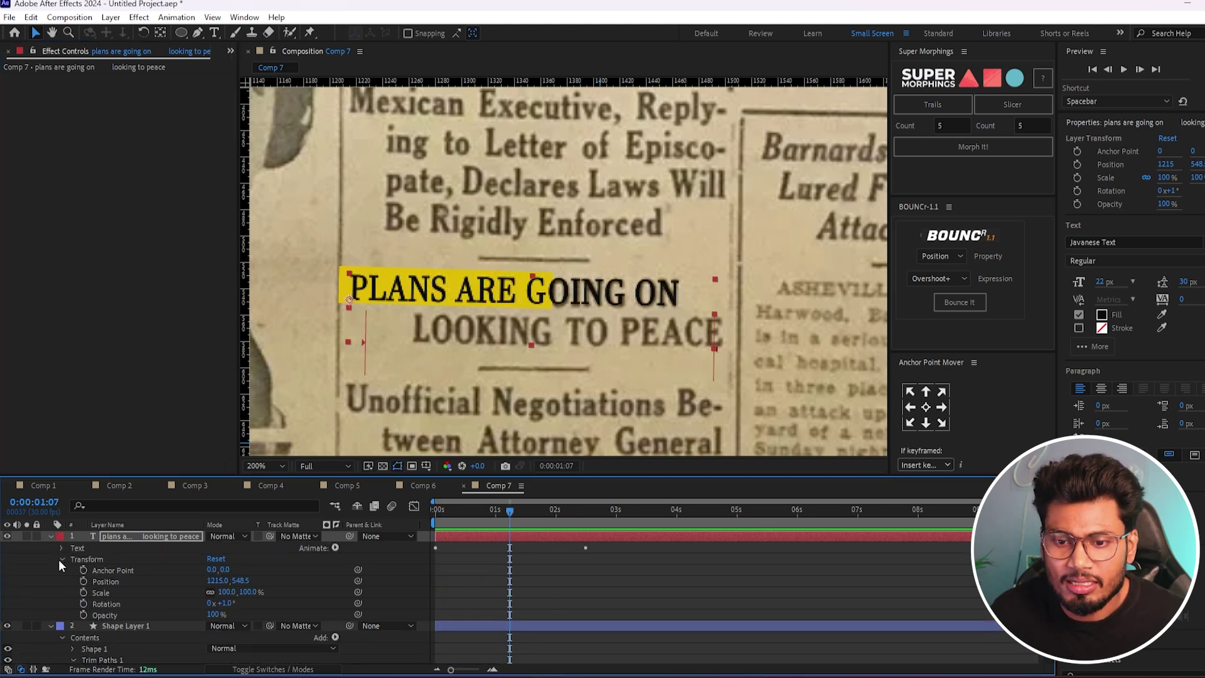
Step: Set the Typewriter Range Selector's Advanced Based On option to Words
left_click(60, 558)
left_click(61, 547)
left_click(72, 592)
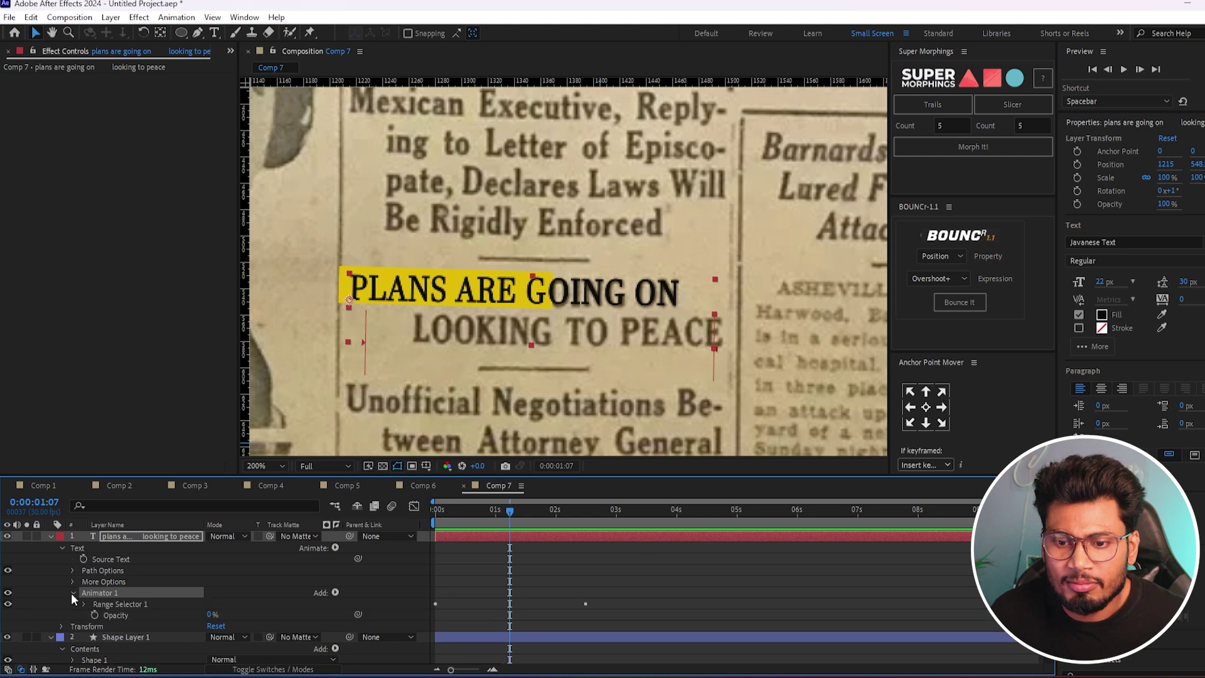
left_click(84, 604)
scroll(277, 611, "down", 2)
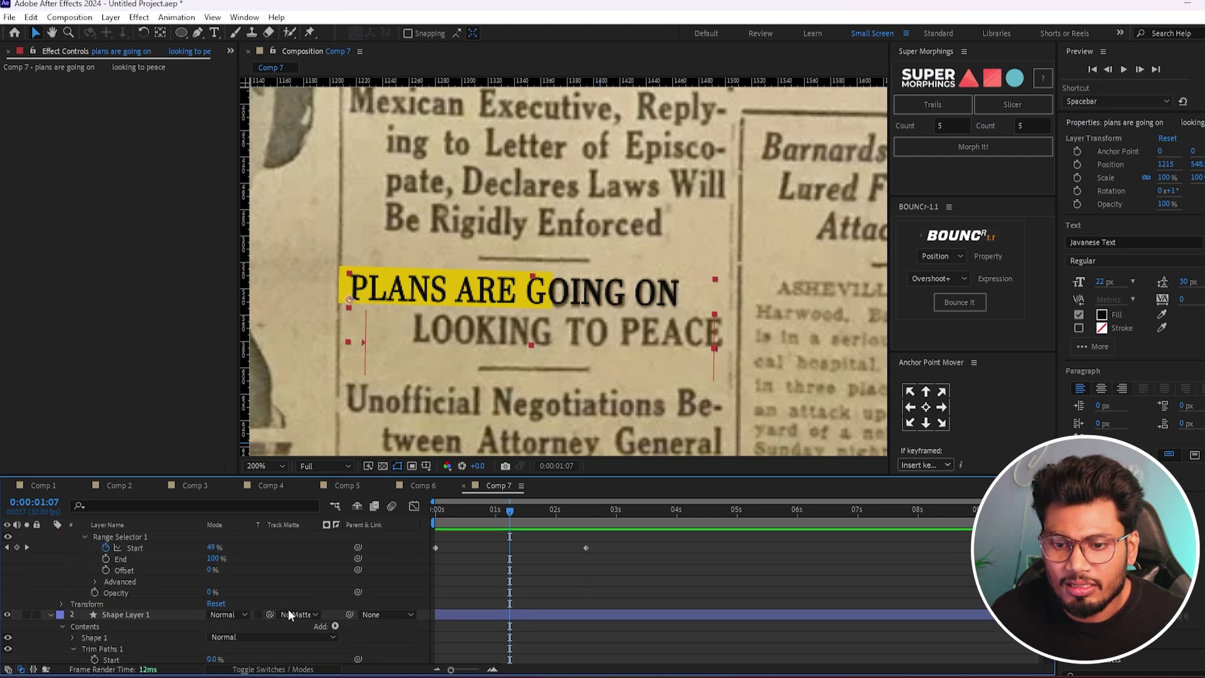
left_click(96, 581)
scroll(188, 590, "down", 2)
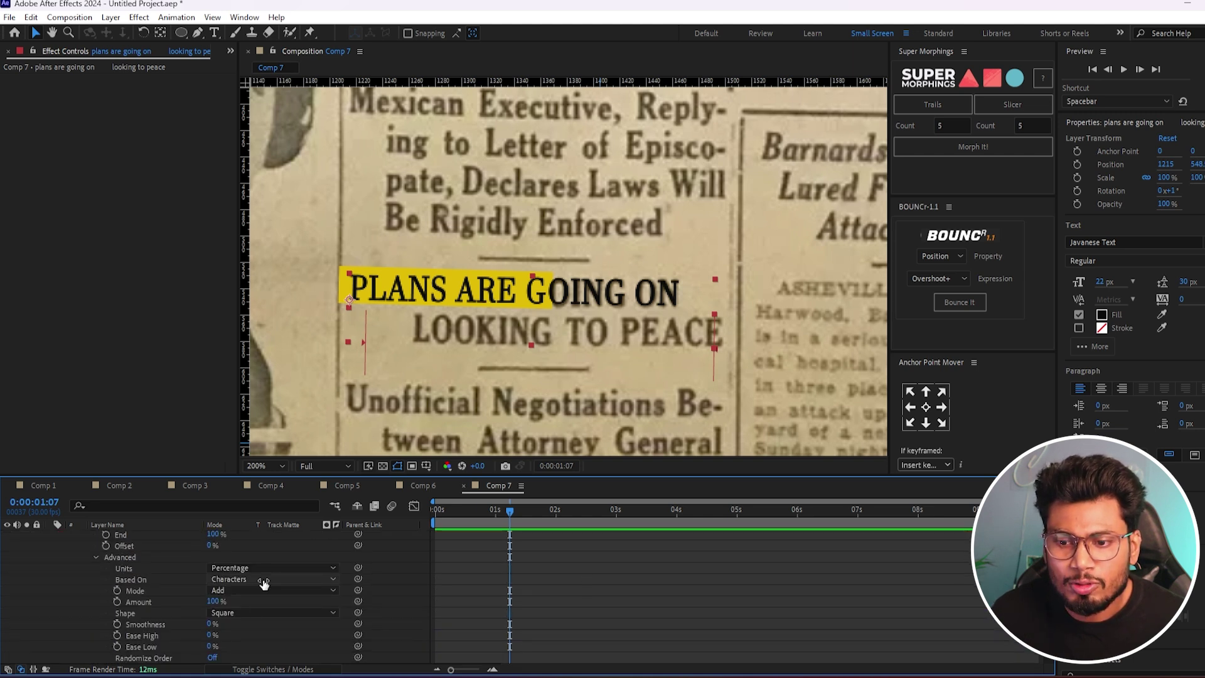
left_click(270, 579)
left_click(243, 622)
Step: Preview the word-by-word reveal and scrub to where only PLANS ARE is highlighted
left_click_drag(510, 511, 412, 509)
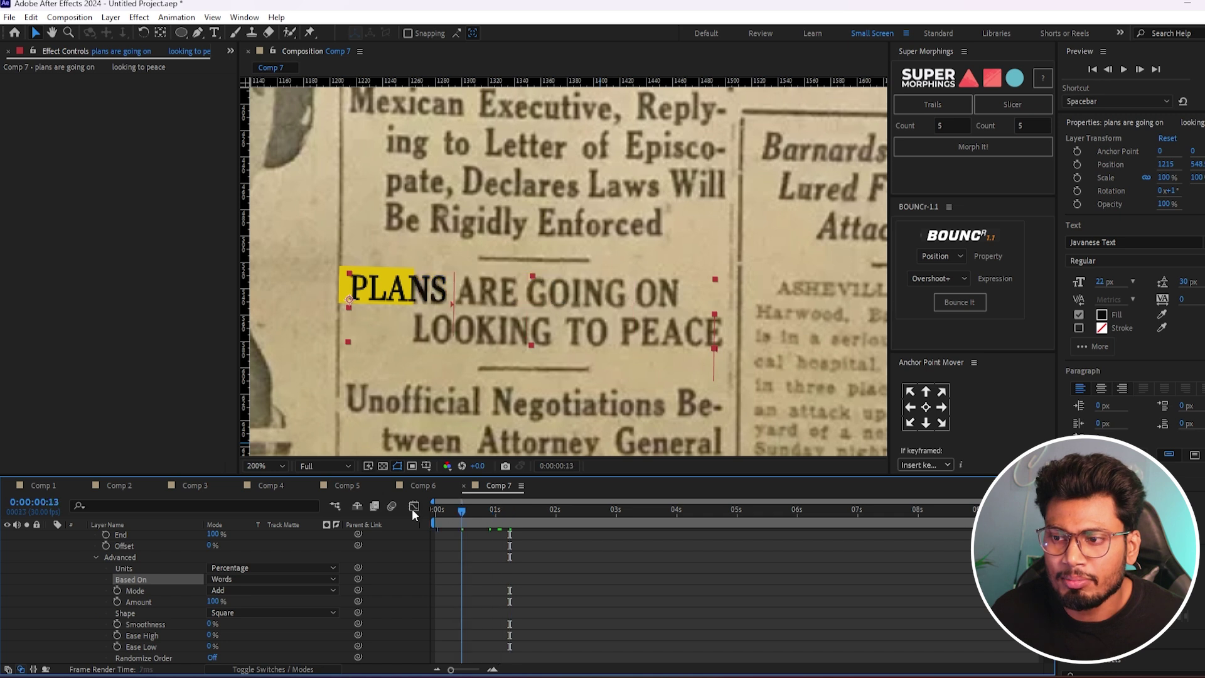
key("space")
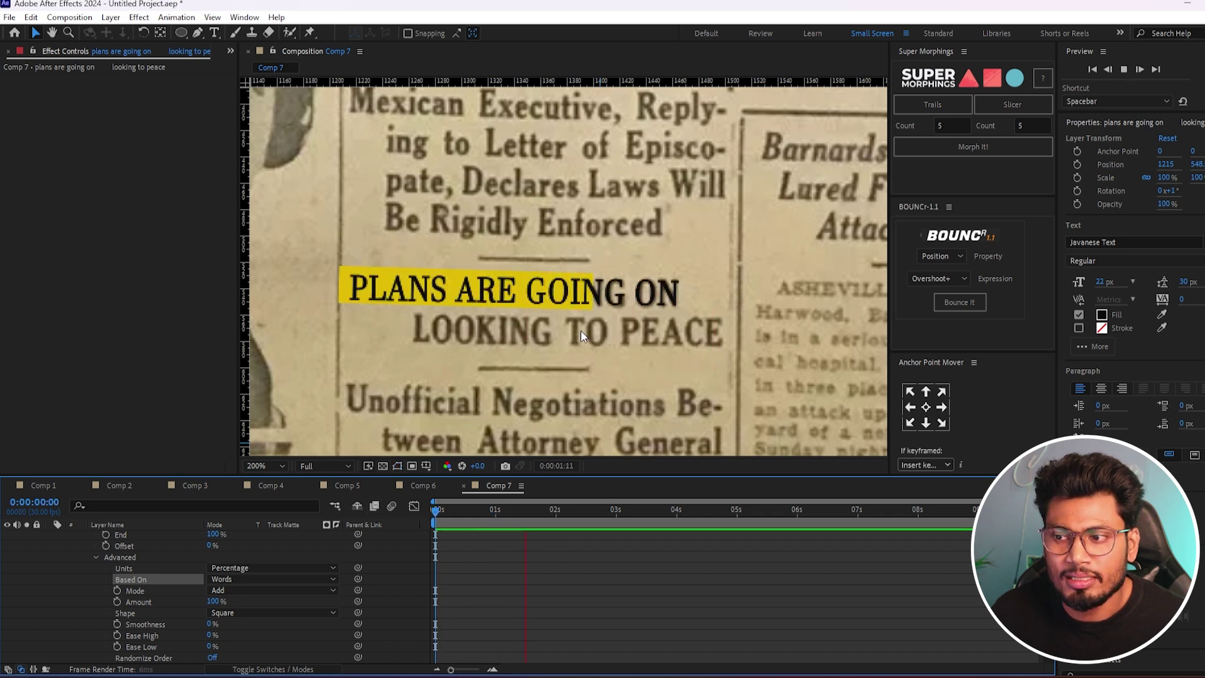
key("space")
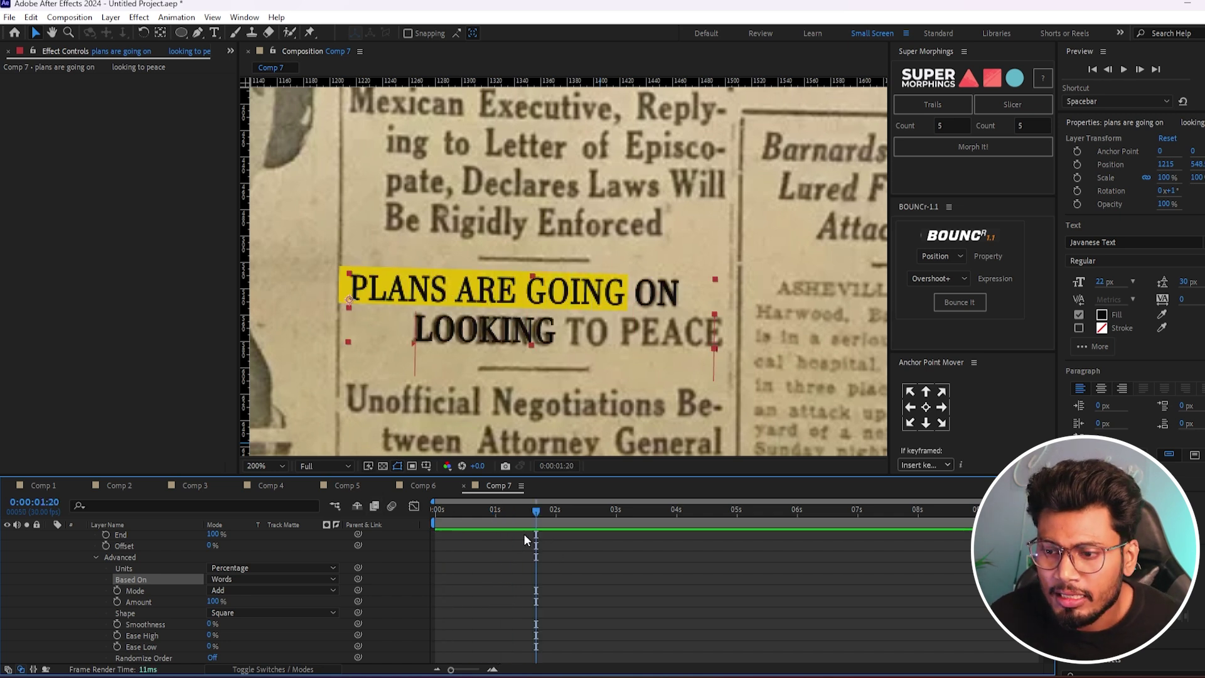
left_click(531, 512)
mouse_move(530, 511)
left_mouse_down()
mouse_move(462, 509)
mouse_move(553, 511)
left_mouse_up()
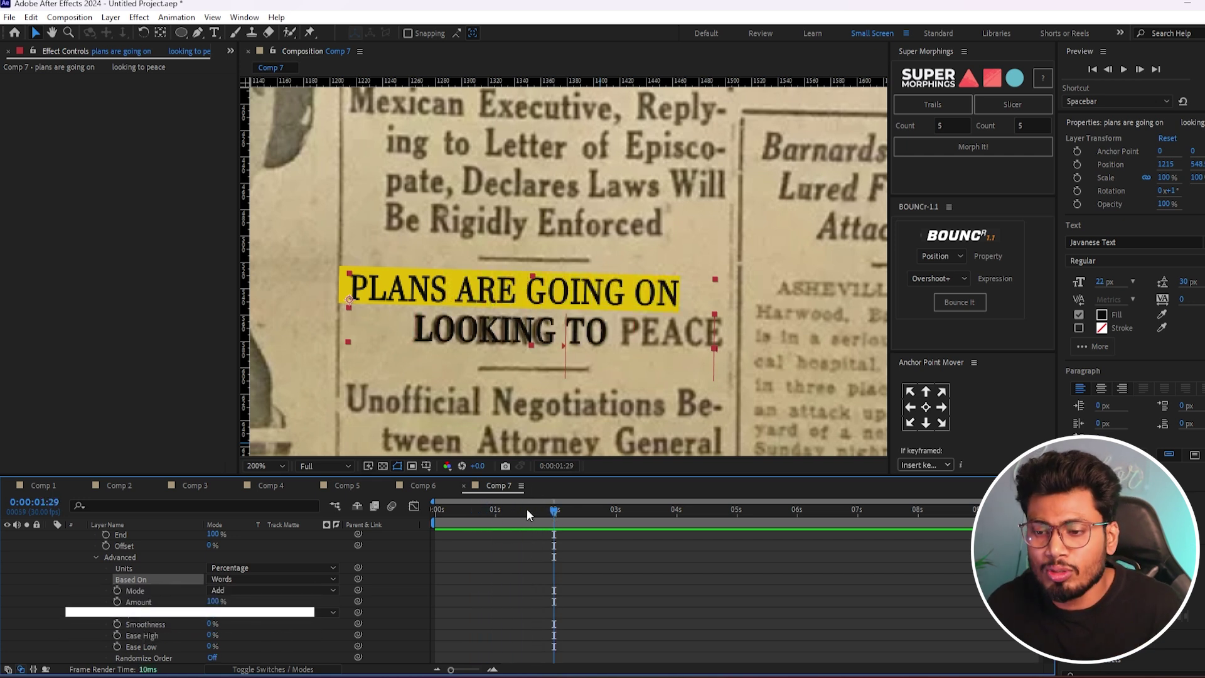
Step: Add intermediate Trim Paths End keyframes where PLANS, PLANS ARE, and ON become highlighted
scroll(517, 593, "down", 5)
scroll(517, 597, "down", 1)
left_click(524, 547)
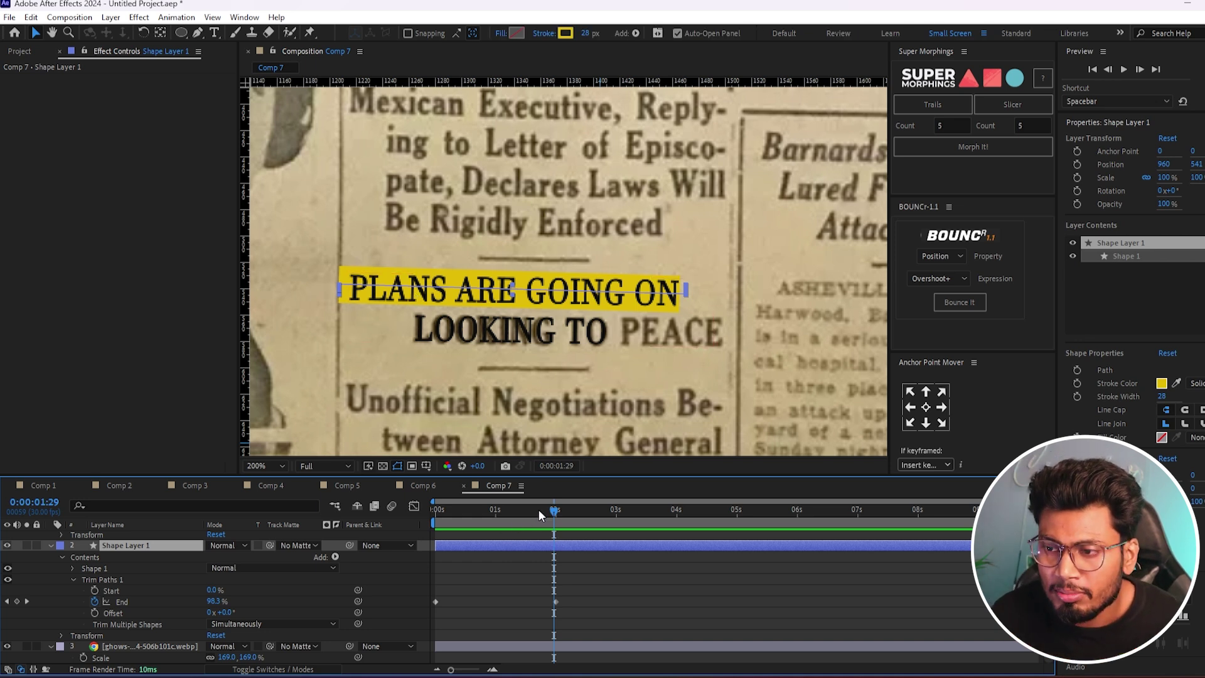
left_click_drag(538, 510, 474, 510)
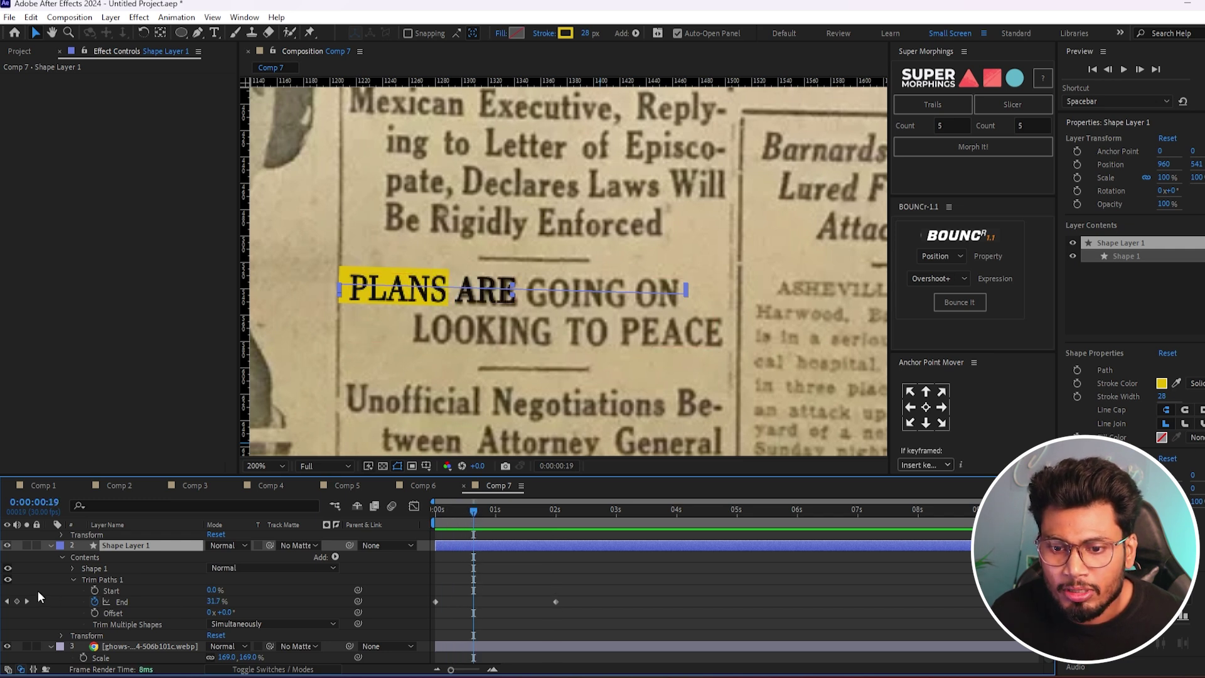
left_click(17, 601)
left_click_drag(477, 512, 535, 515)
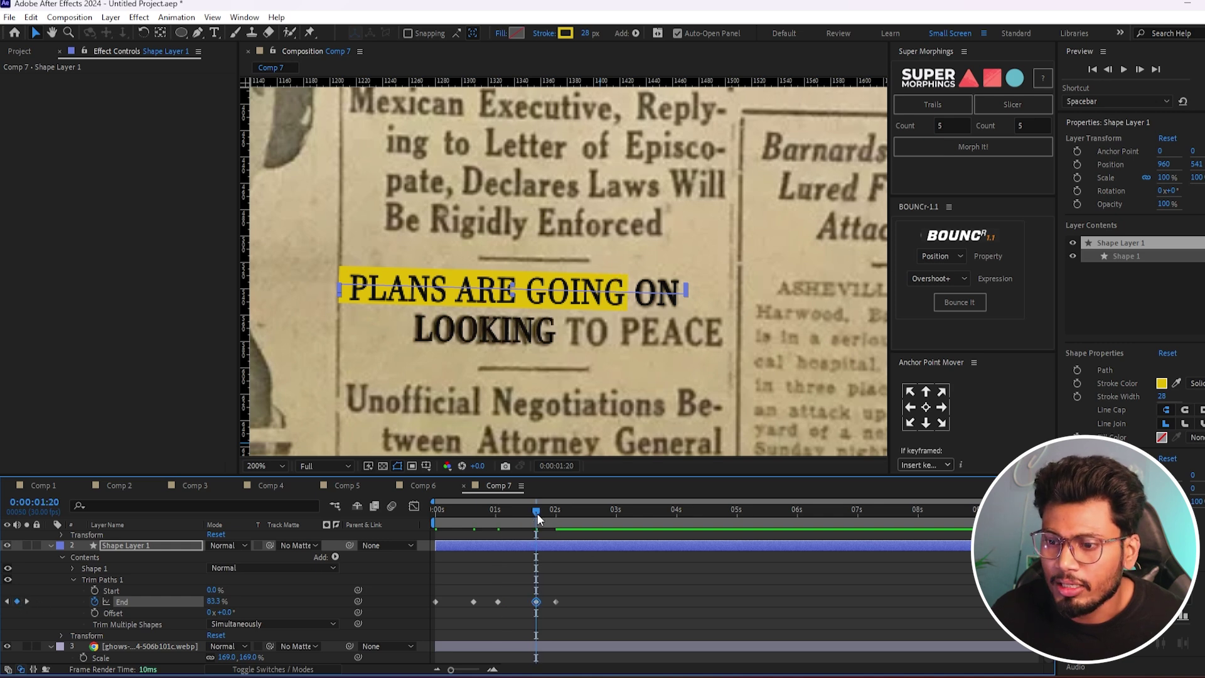
left_click_drag(538, 513, 553, 513)
Step: Convert all five End keyframes to hold keyframes and preview the stepped highlight
left_click_drag(572, 585, 432, 607)
right_click(435, 602)
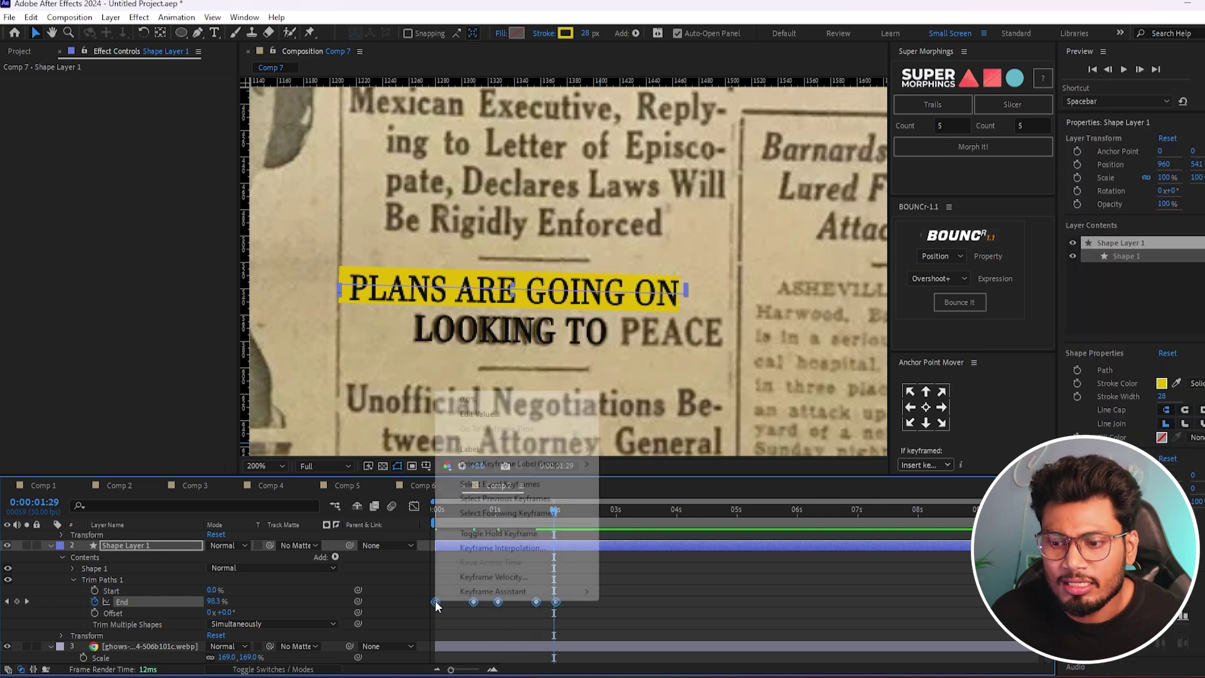
left_click(496, 533)
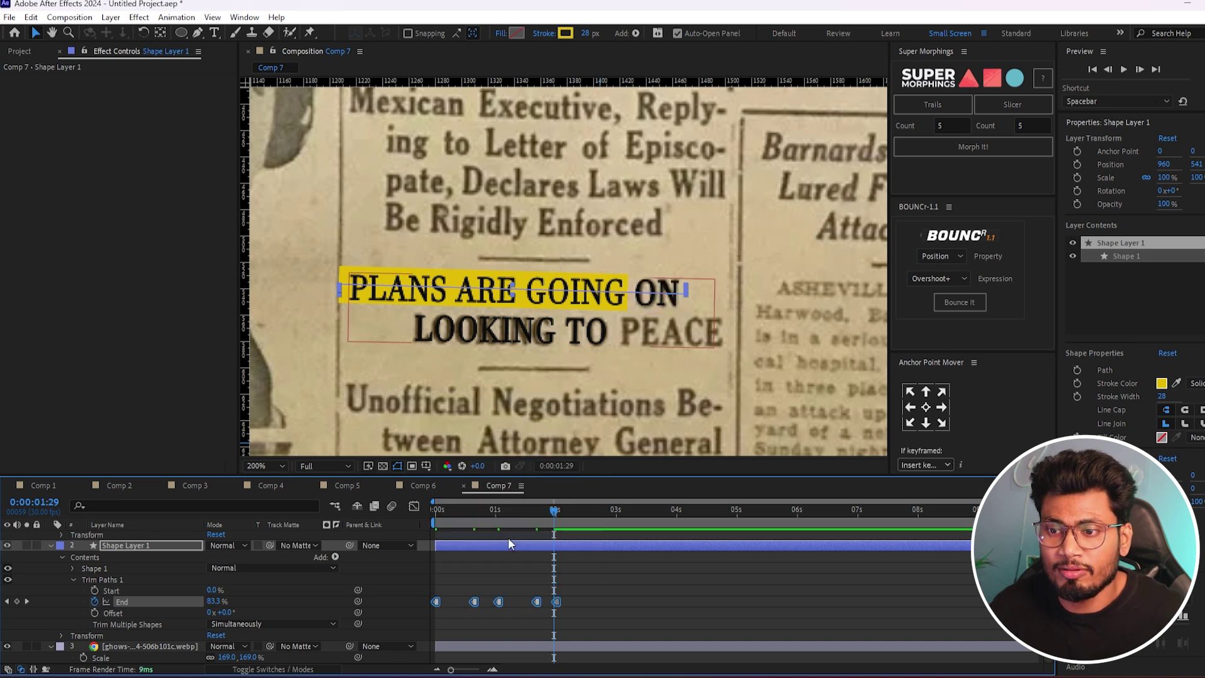
key("space")
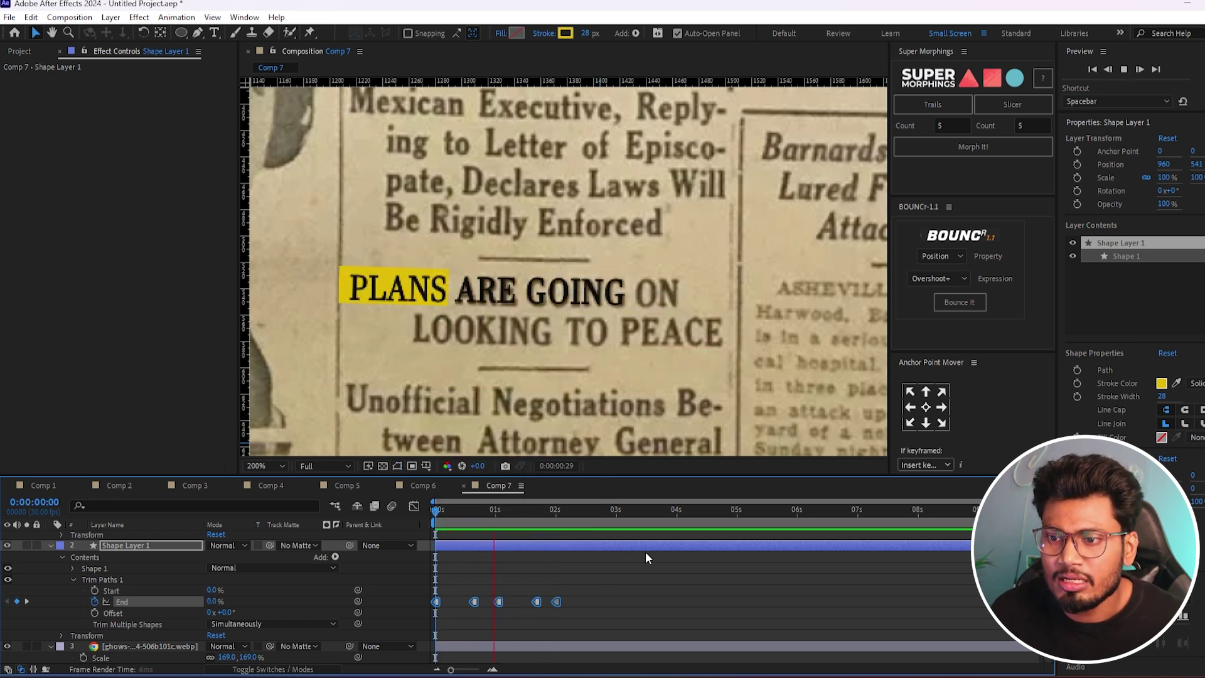
key("space")
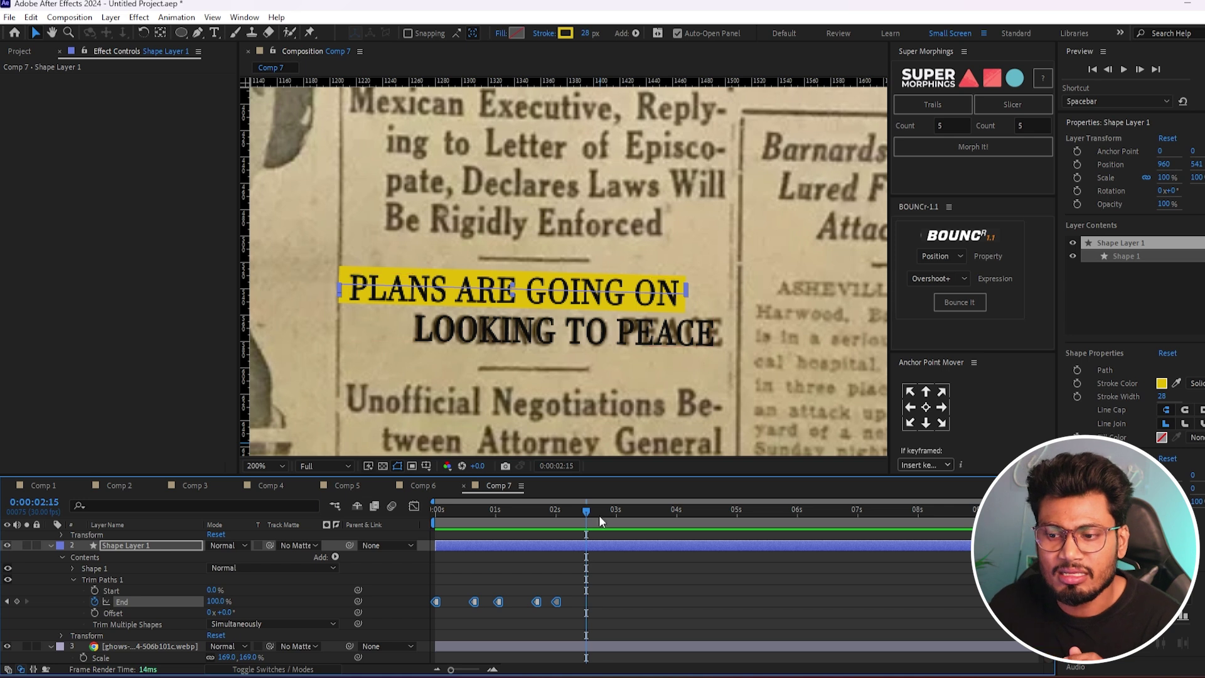
left_click_drag(568, 516, 514, 515)
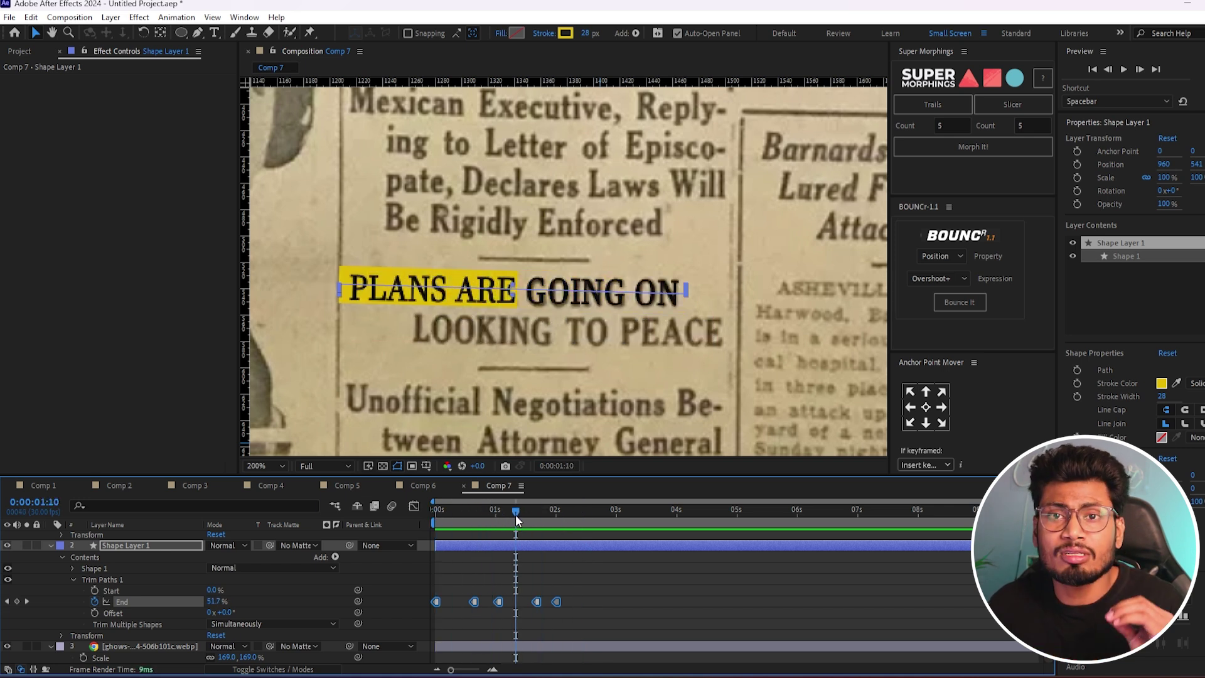
Step: Show both layers' animated properties and scrub and preview to compare word reveal with highlight timing
scroll(586, 616, "up", 5)
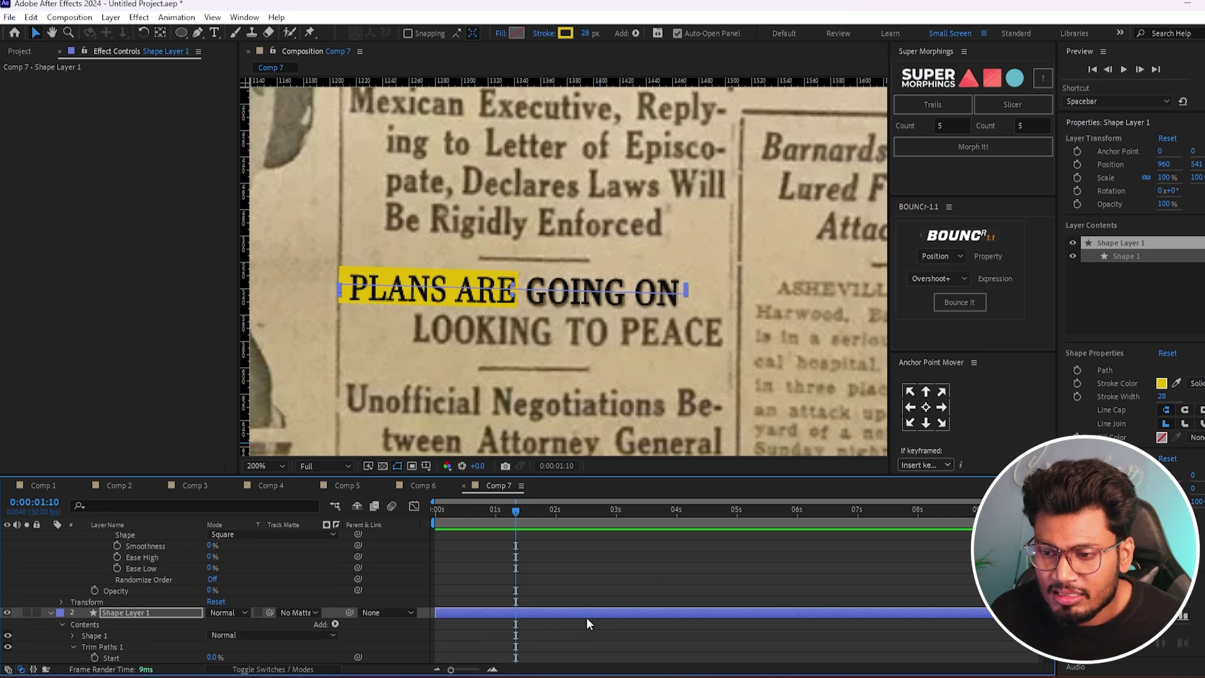
left_click(553, 540)
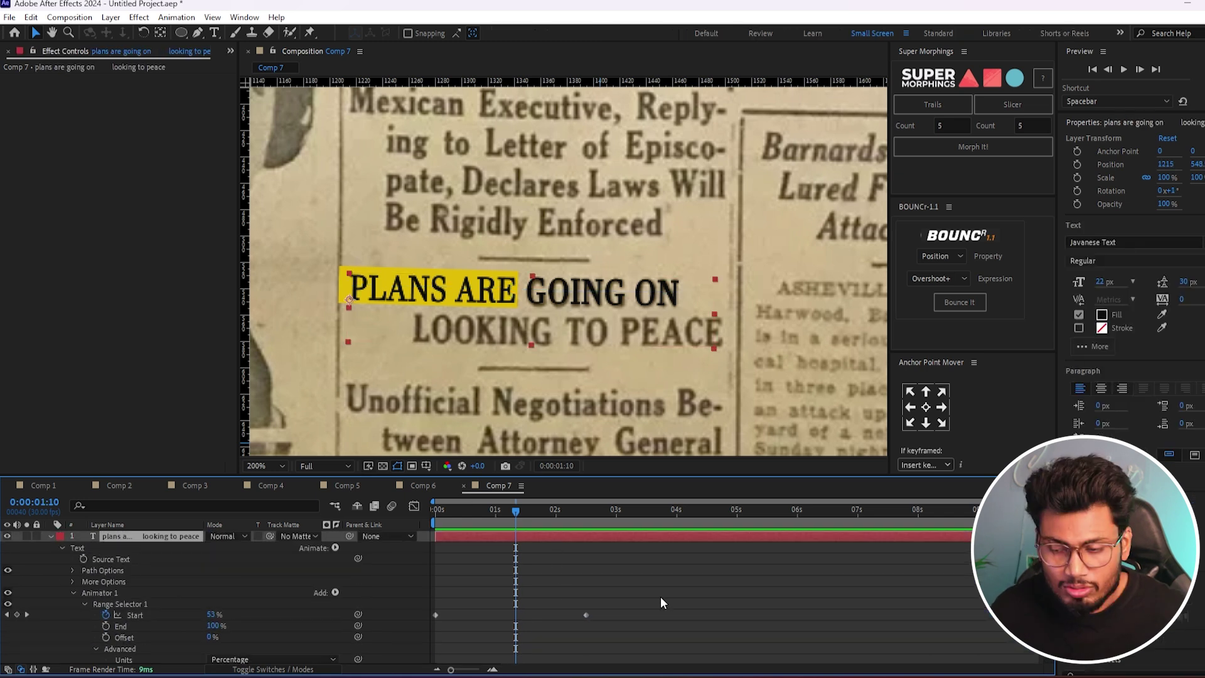
key("u")
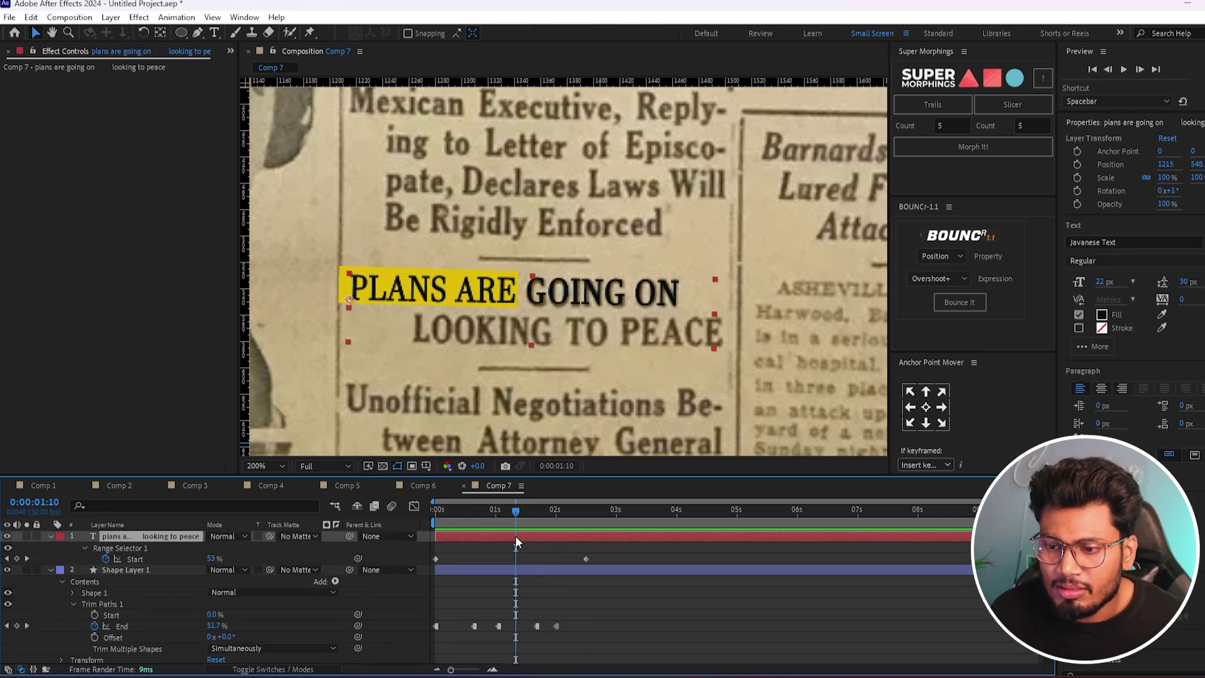
left_click_drag(515, 511, 461, 511)
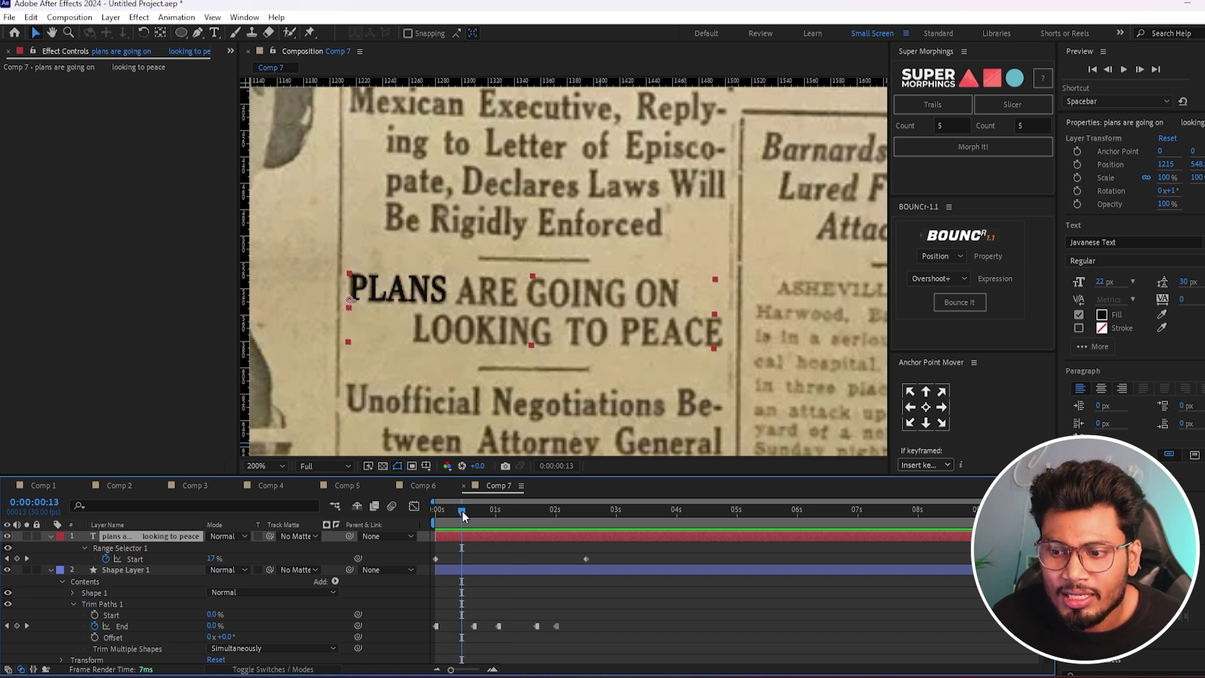
left_click_drag(462, 510, 449, 511)
scroll(477, 580, "up", 3)
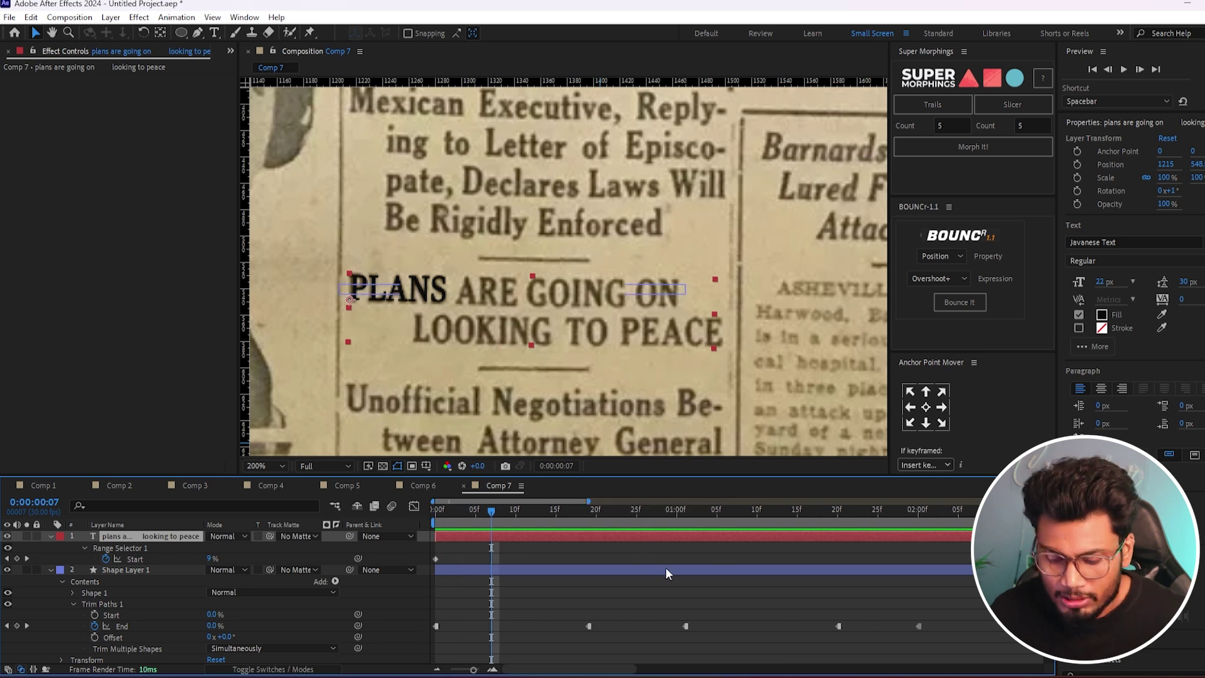
scroll(666, 569, "down", 2)
key("space")
mouse_move(598, 513)
left_mouse_down()
mouse_move(436, 520)
mouse_move(450, 521)
left_mouse_up()
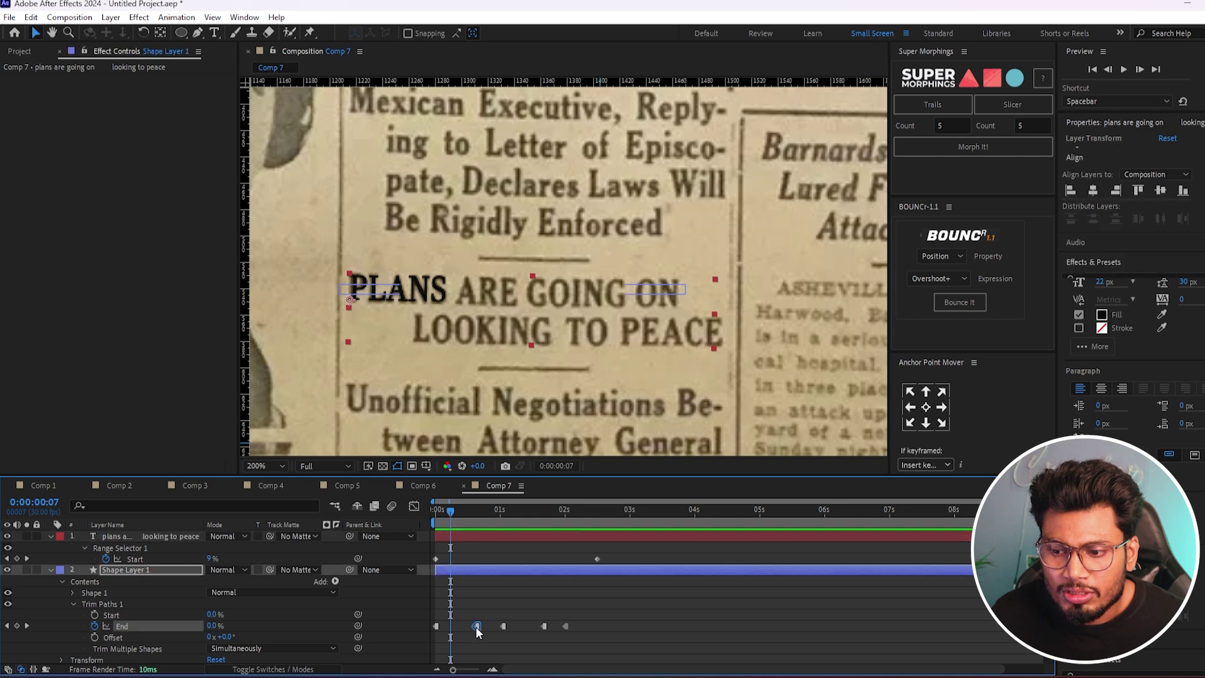
Step: Retime the four End keyframes to when PLANS, ARE, GOING and ON turn bold, then preview
left_click_drag(476, 626, 451, 625)
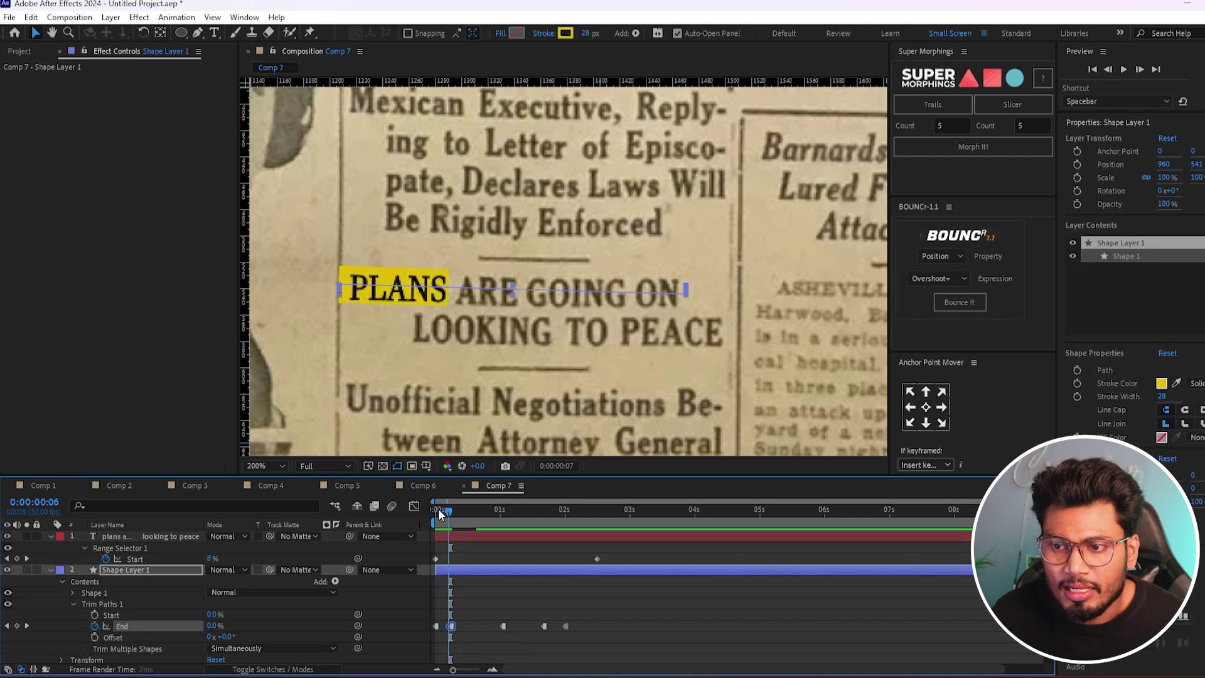
left_click_drag(446, 513, 474, 512)
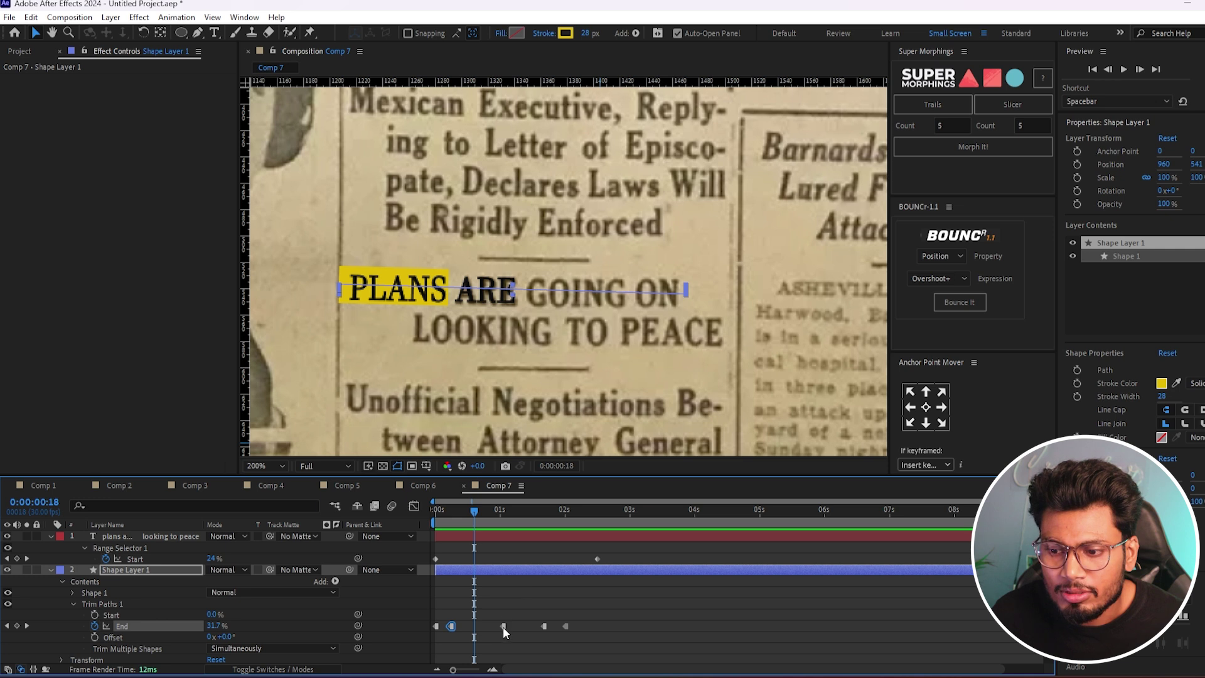
left_click_drag(502, 625, 475, 626)
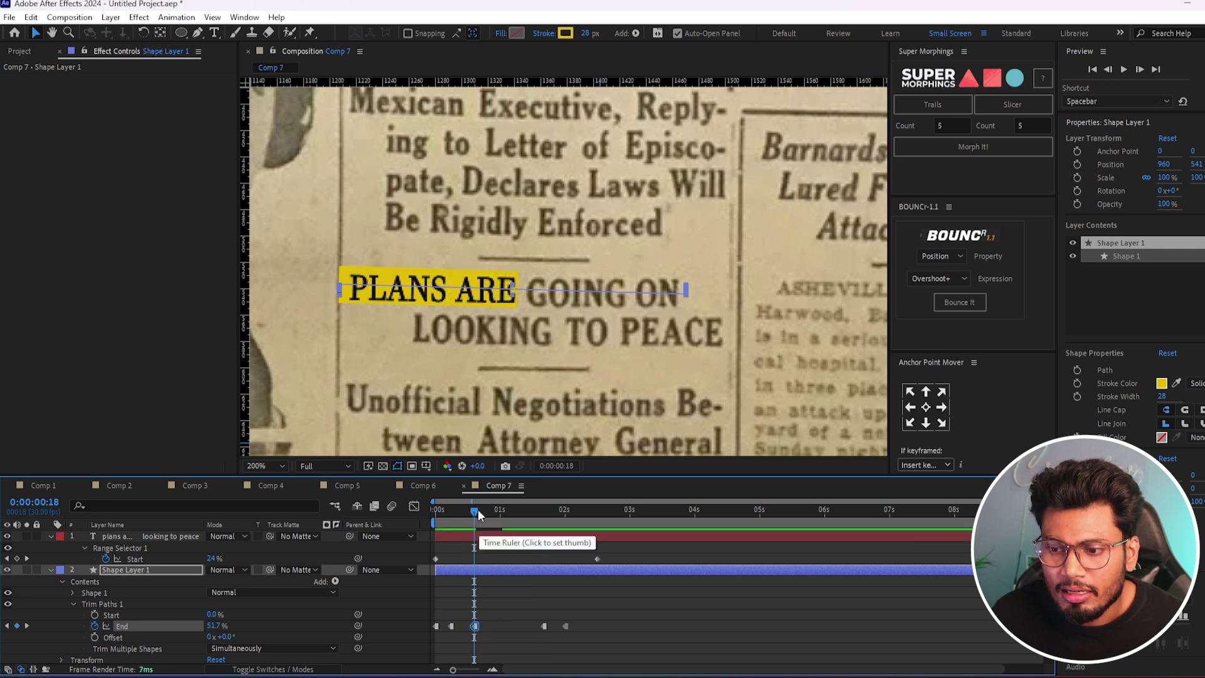
left_click_drag(477, 510, 502, 531)
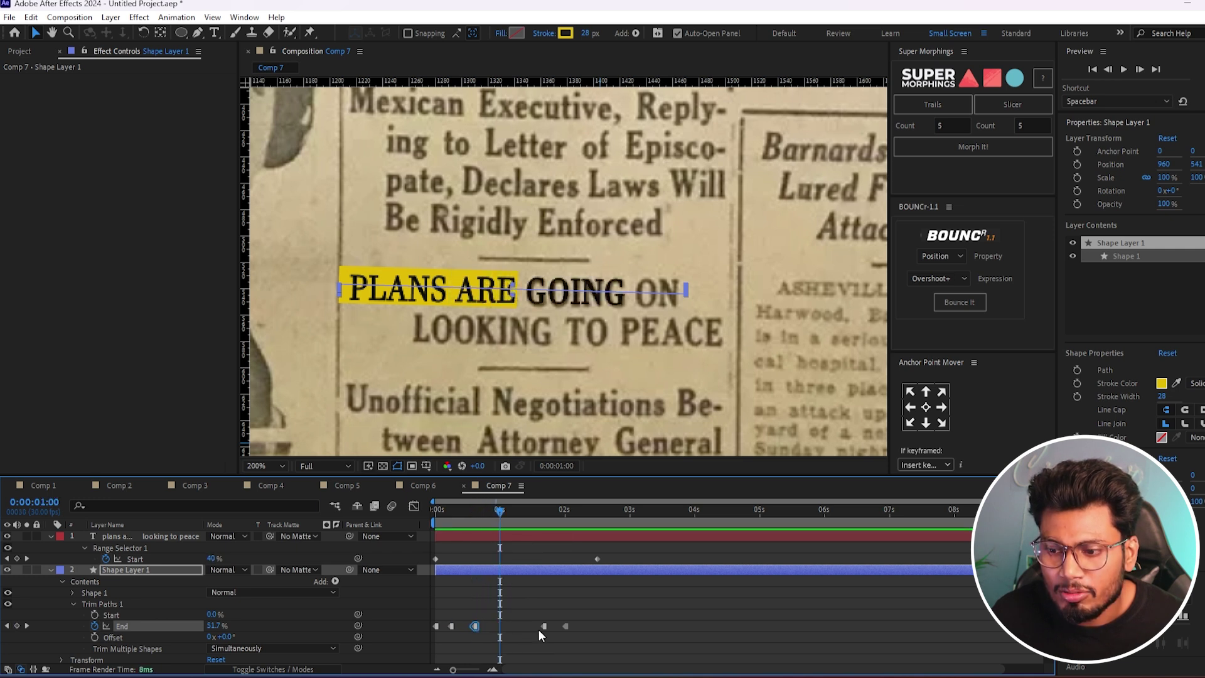
left_click_drag(544, 626, 500, 626)
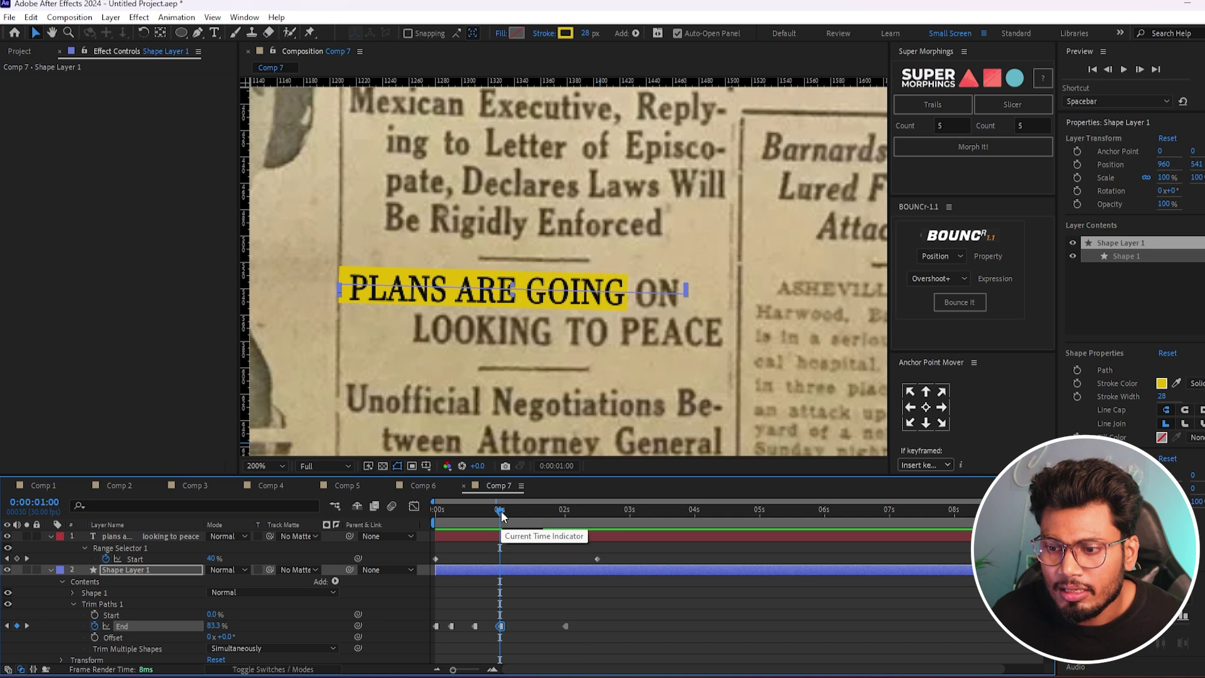
left_click_drag(501, 511, 522, 514)
left_click_drag(565, 626, 523, 626)
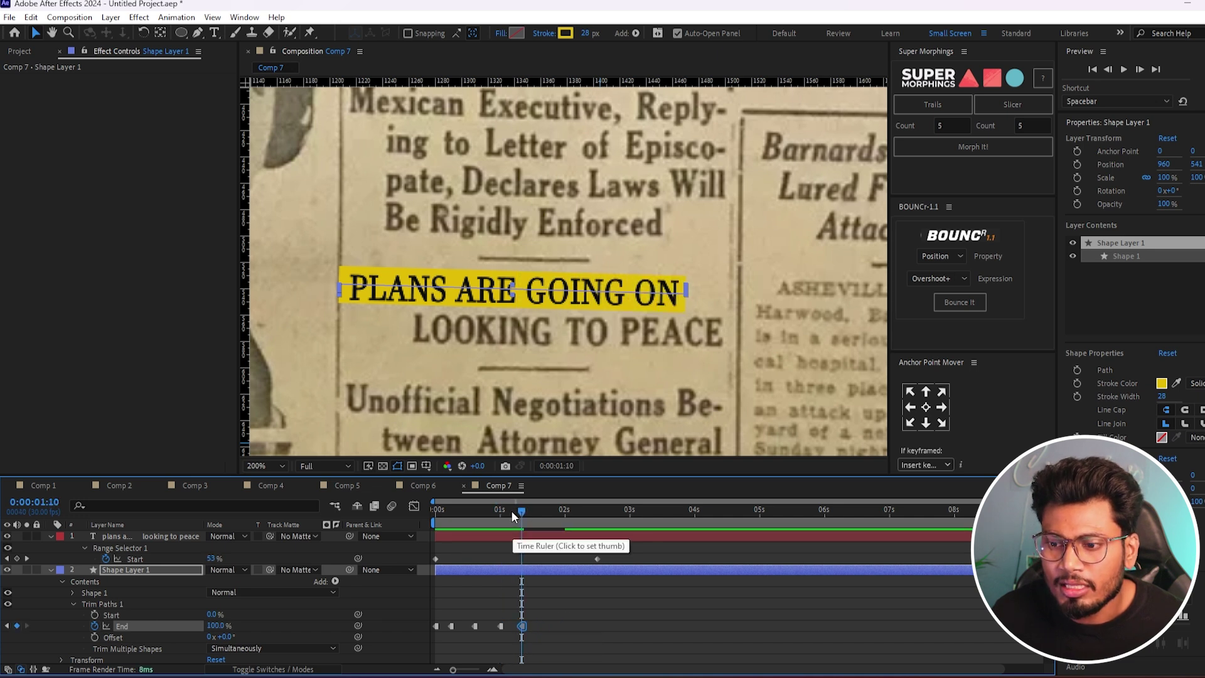
key("space")
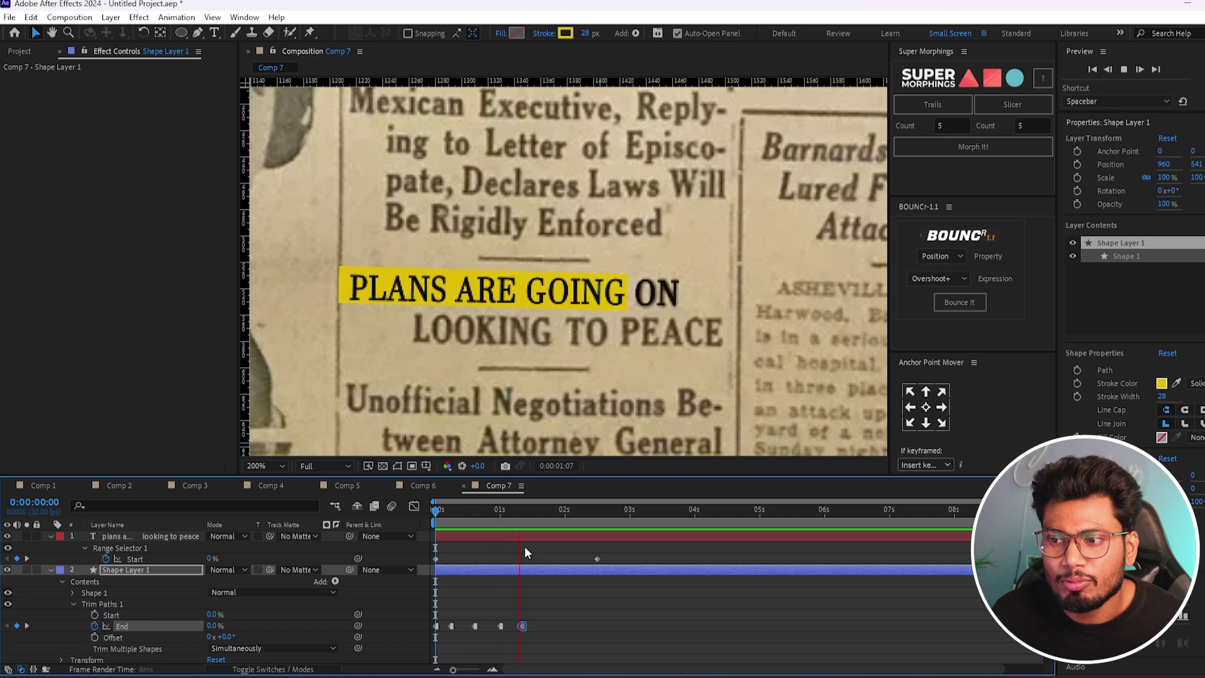
key("space")
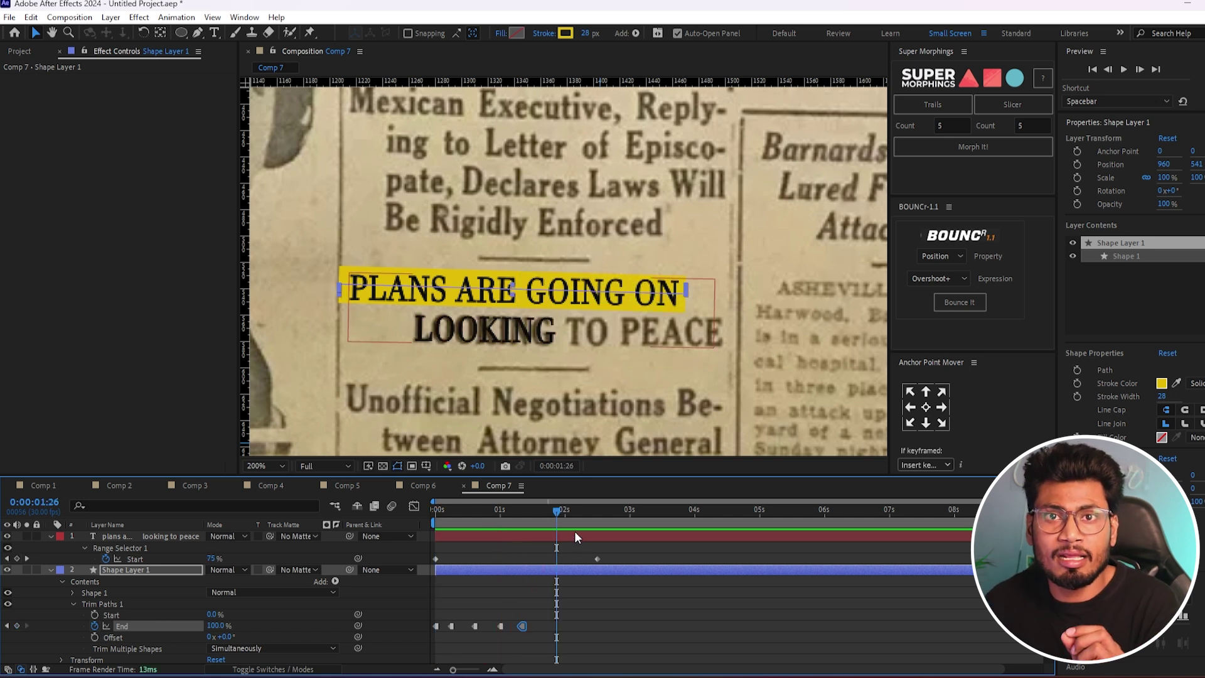
Step: Duplicate the Shape Layer 1 highlighter with Ctrl+D and nudge the copy down and right
left_click(579, 604)
left_click(569, 570)
key("ctrl+d")
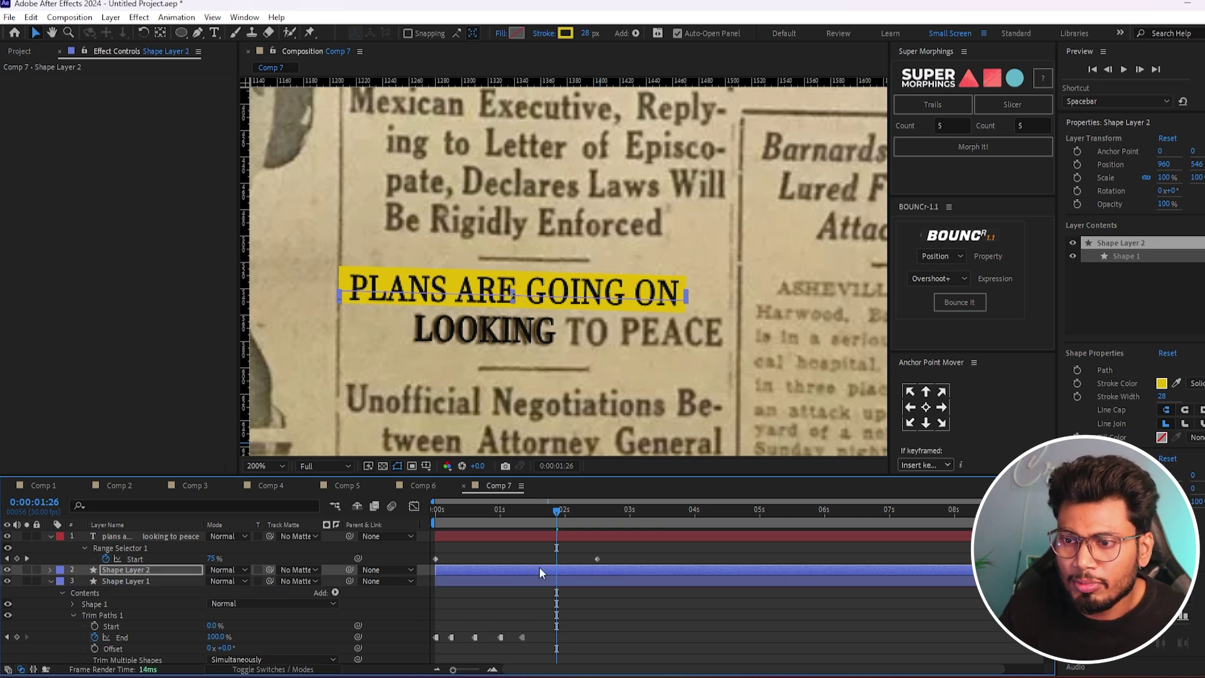
key("Down")
key("Down")
key("Down")
key("Down")
key("Down")
key("Down")
key("Down")
key("Down")
key("Down")
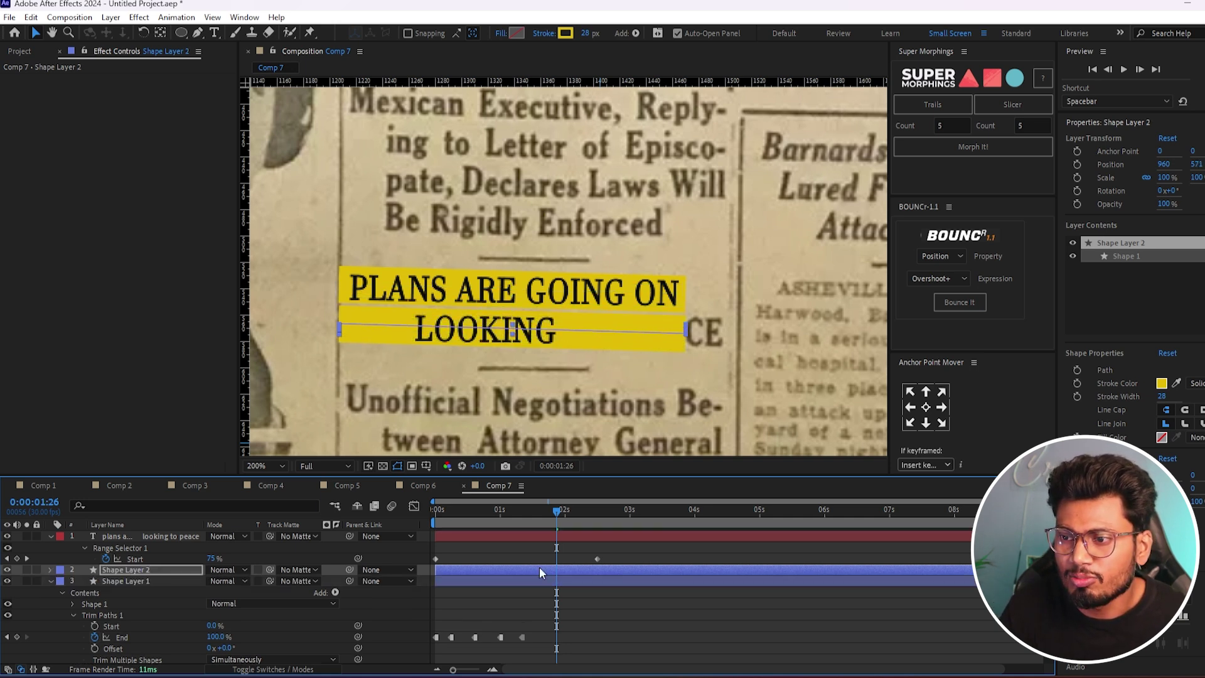
key("Right")
key("Right")
key("Right")
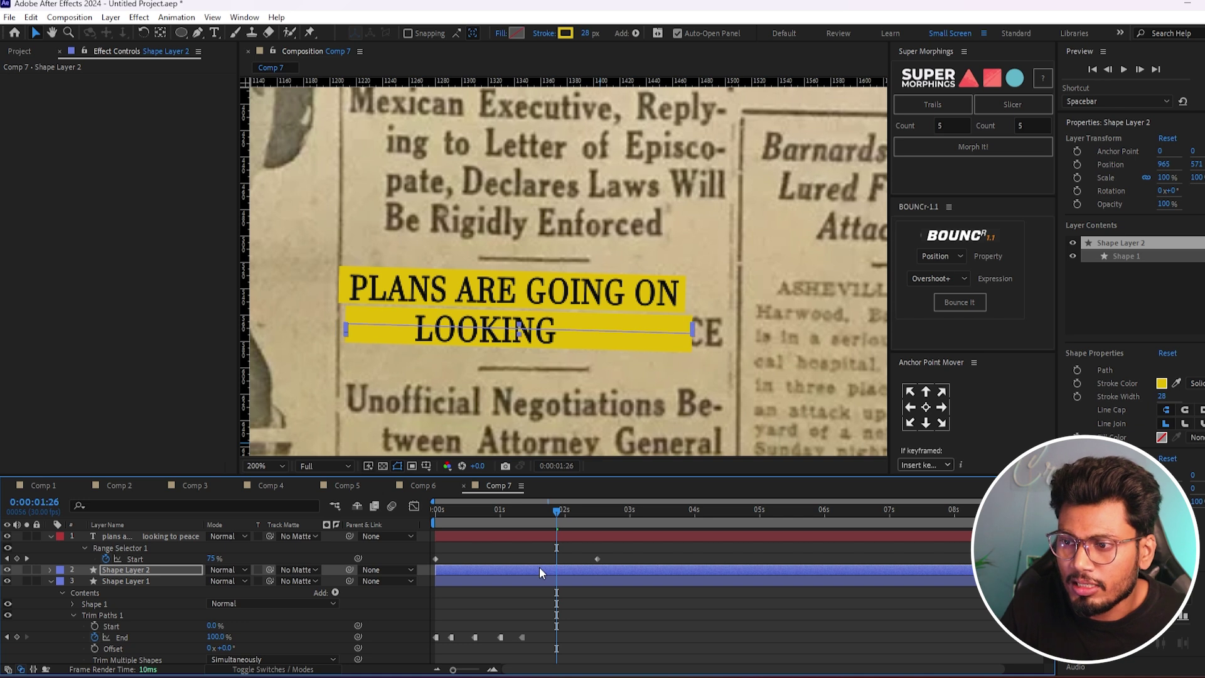
key("Right")
key("Right")
key("Right")
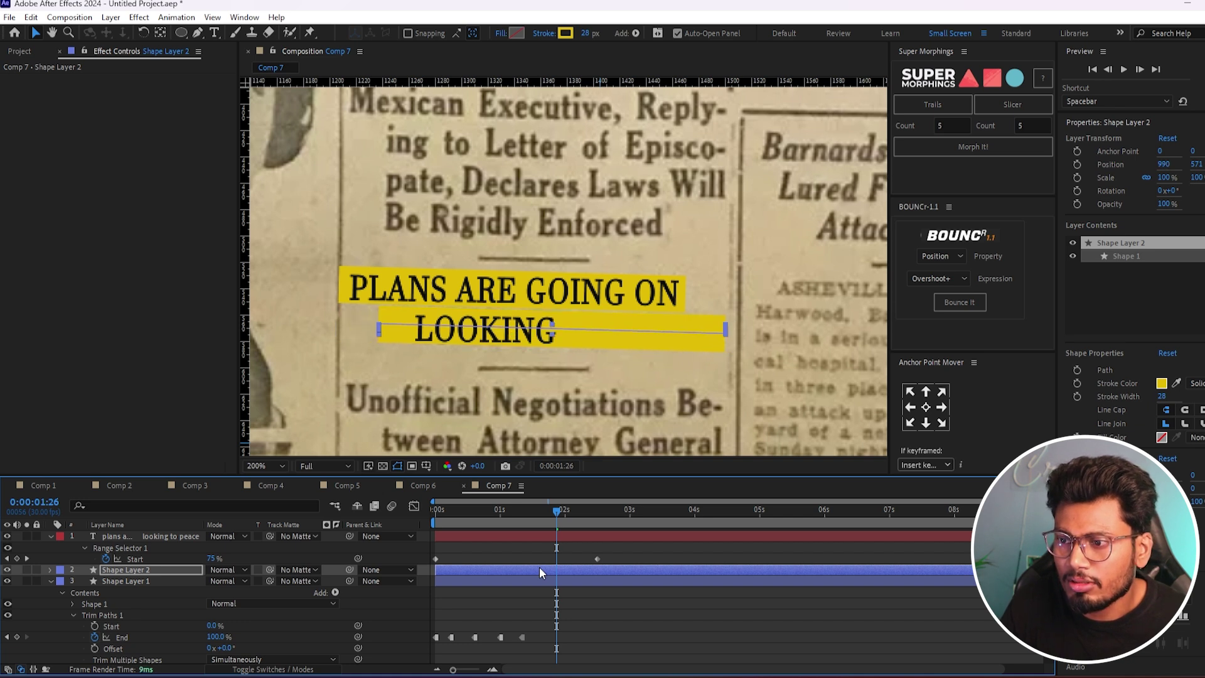
Step: Reselect the copied Shape Layer 2 and switch to editing its path points, zoomed in
left_click(545, 605)
left_click(581, 569)
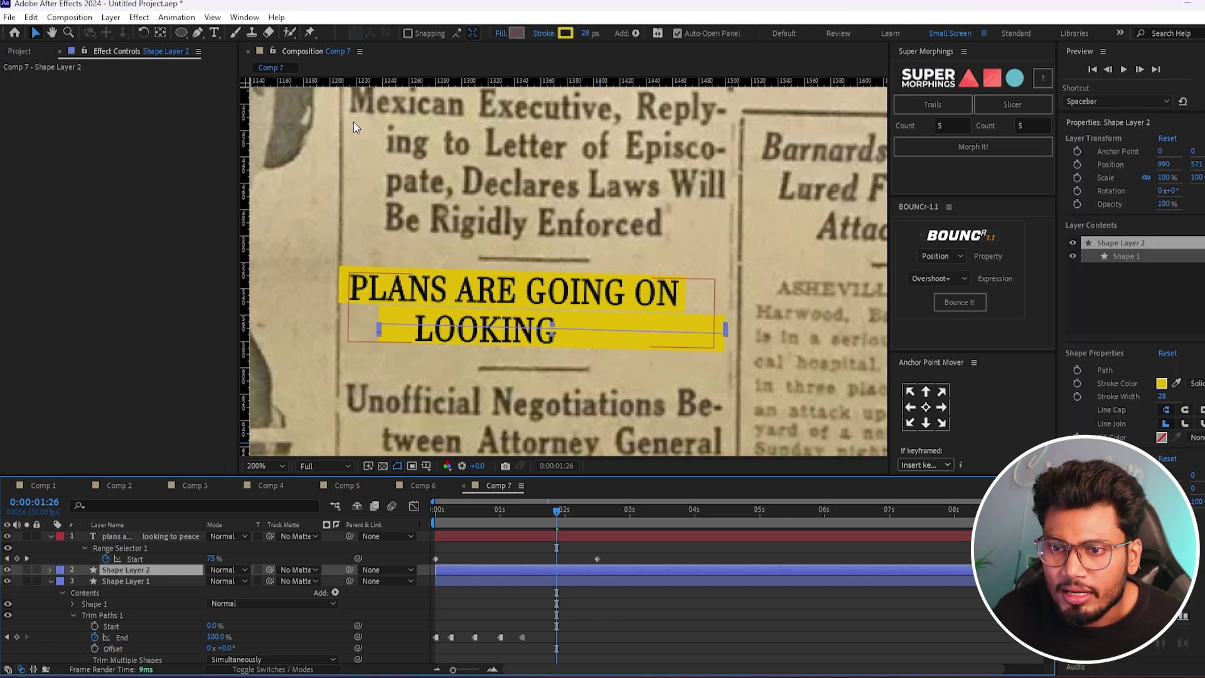
left_click(197, 32)
scroll(433, 336, "up", 2)
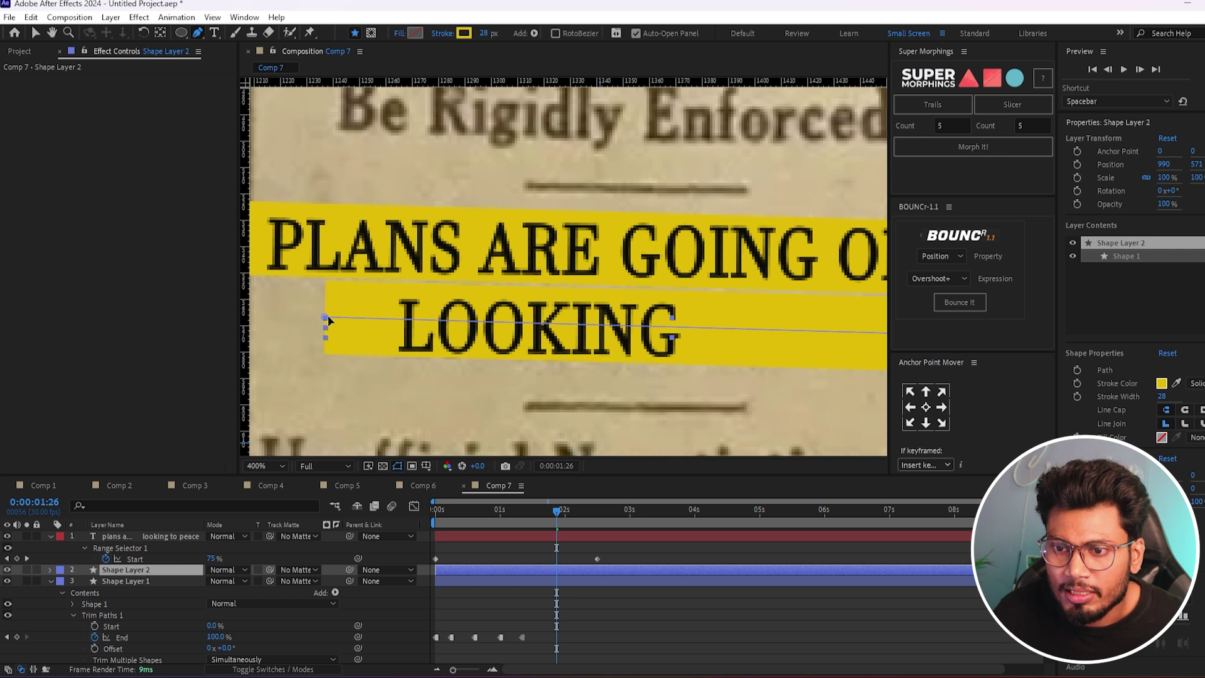
Step: Shorten the second bar to start at LOOKING and shift its Trim Paths End animation later
left_click_drag(325, 318, 378, 323)
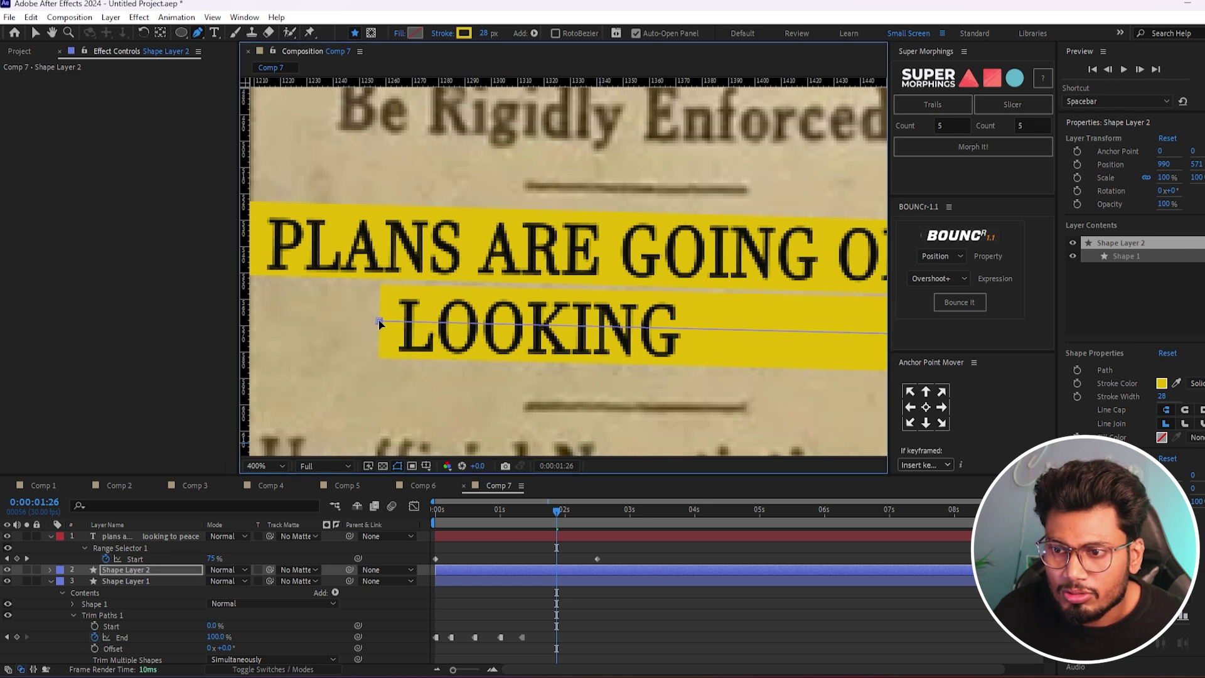
left_click(570, 570)
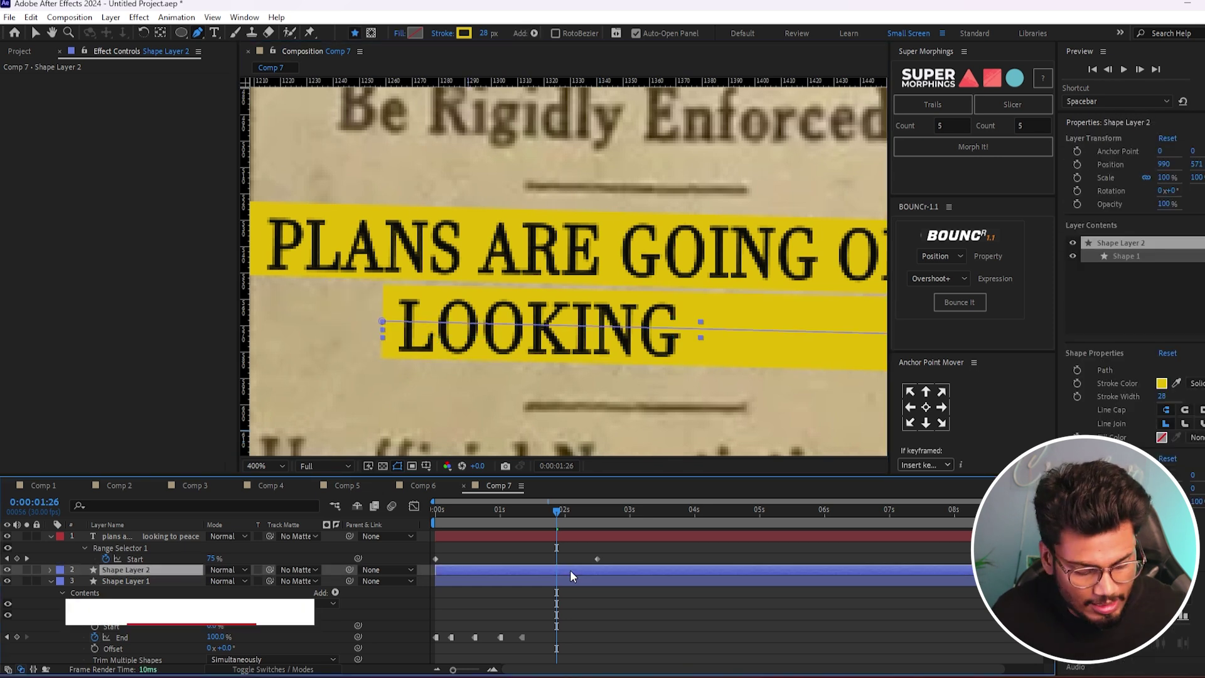
key("u")
left_click_drag(517, 569, 627, 570)
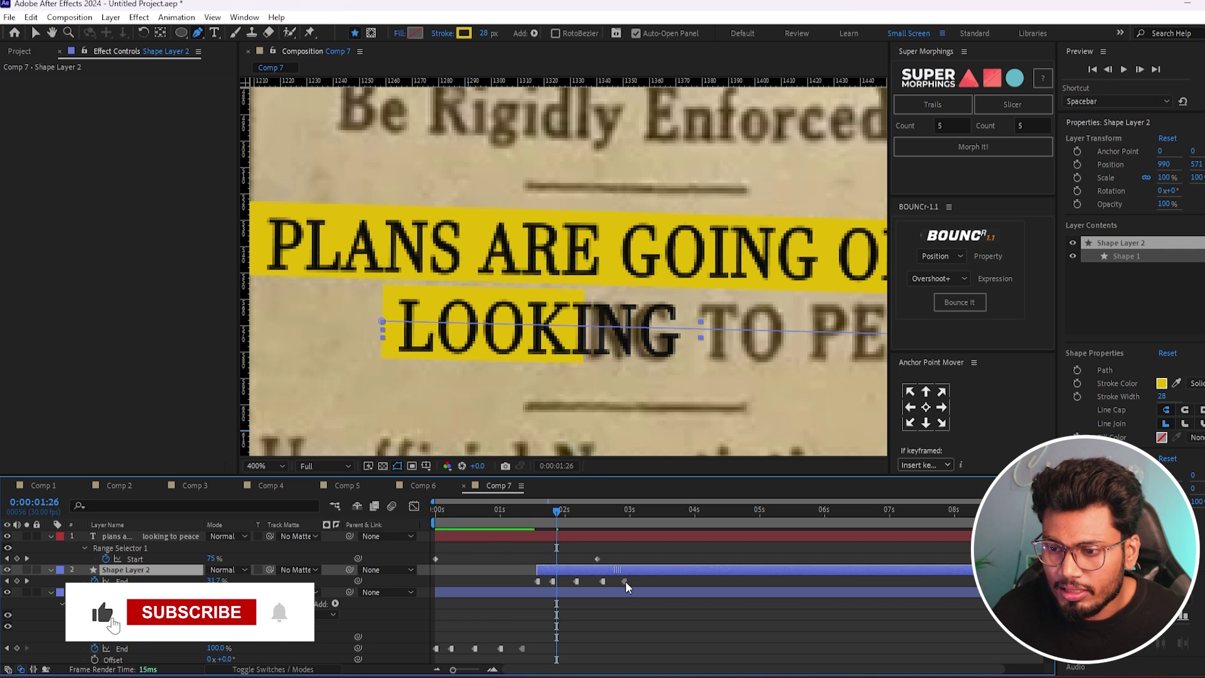
mouse_move(555, 511)
left_mouse_down()
mouse_move(502, 509)
mouse_move(526, 512)
left_mouse_up()
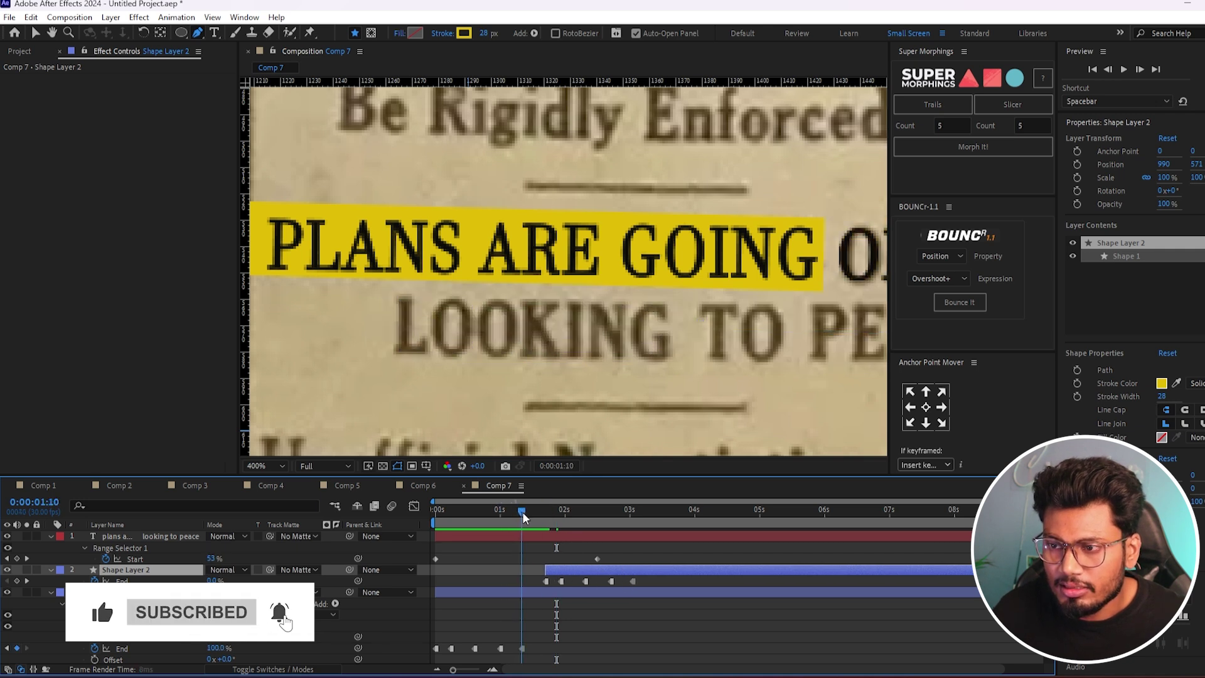
left_click_drag(564, 576, 557, 578)
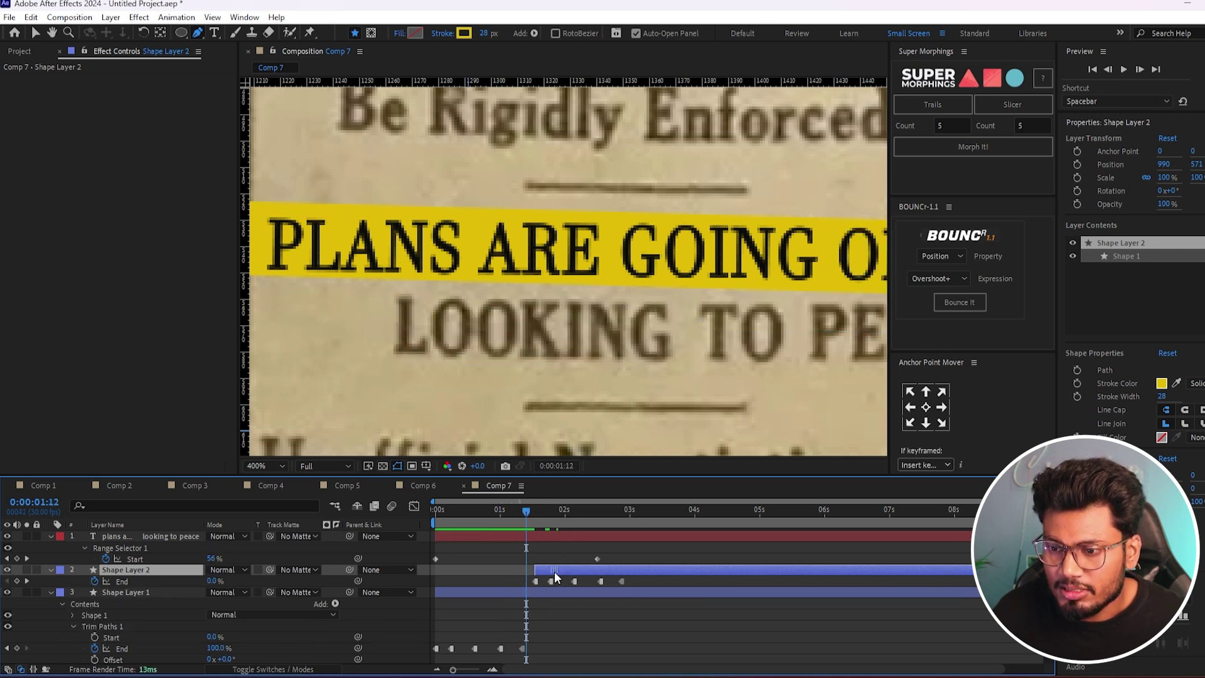
left_click_drag(526, 507, 555, 511)
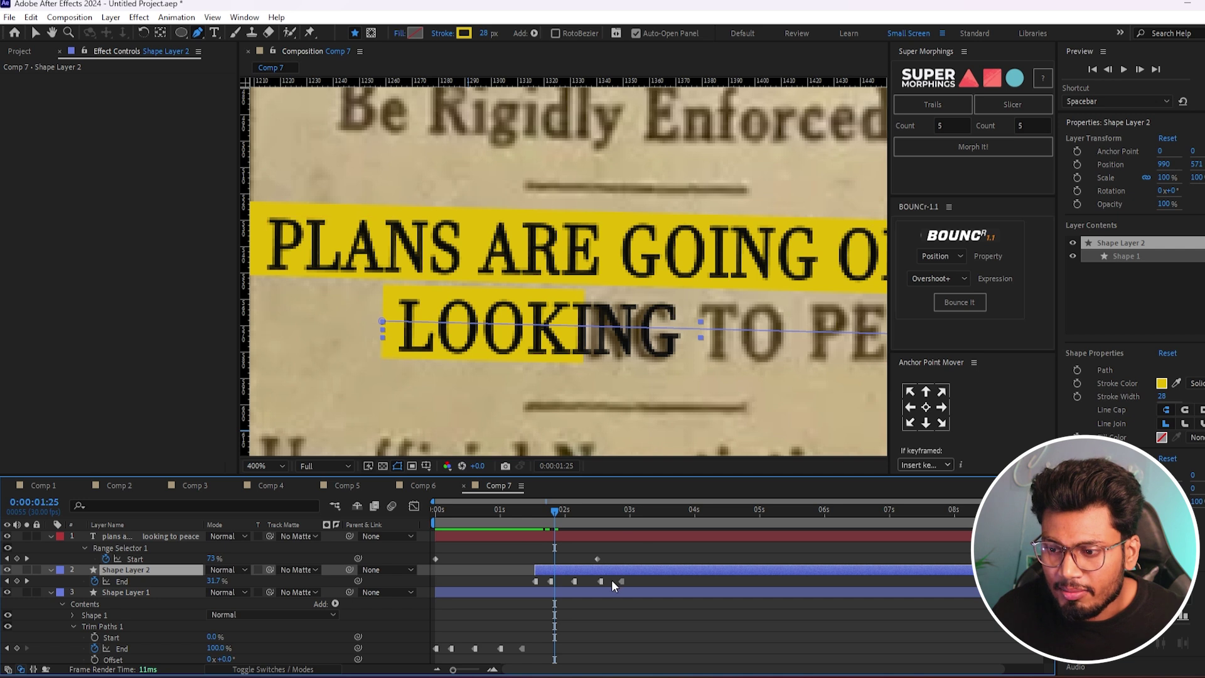
Step: Make the End keyframes linear and delete the extra middle End keyframes
left_click_drag(627, 578, 531, 584)
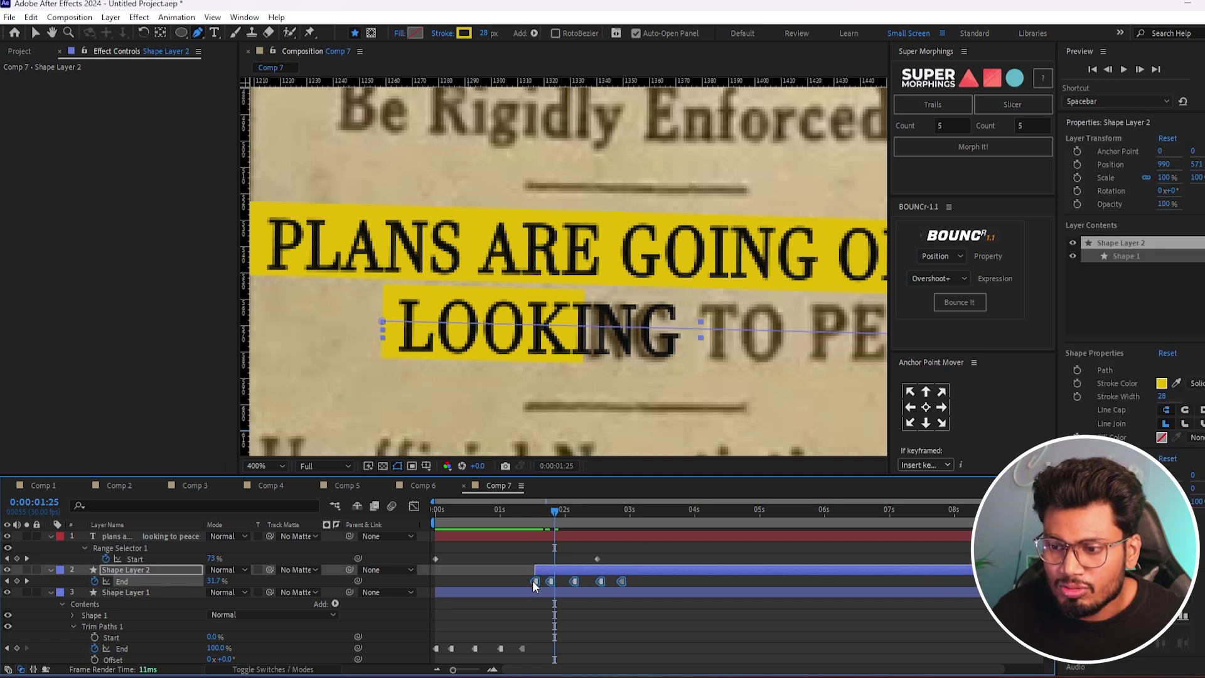
left_click(533, 580, "ctrl")
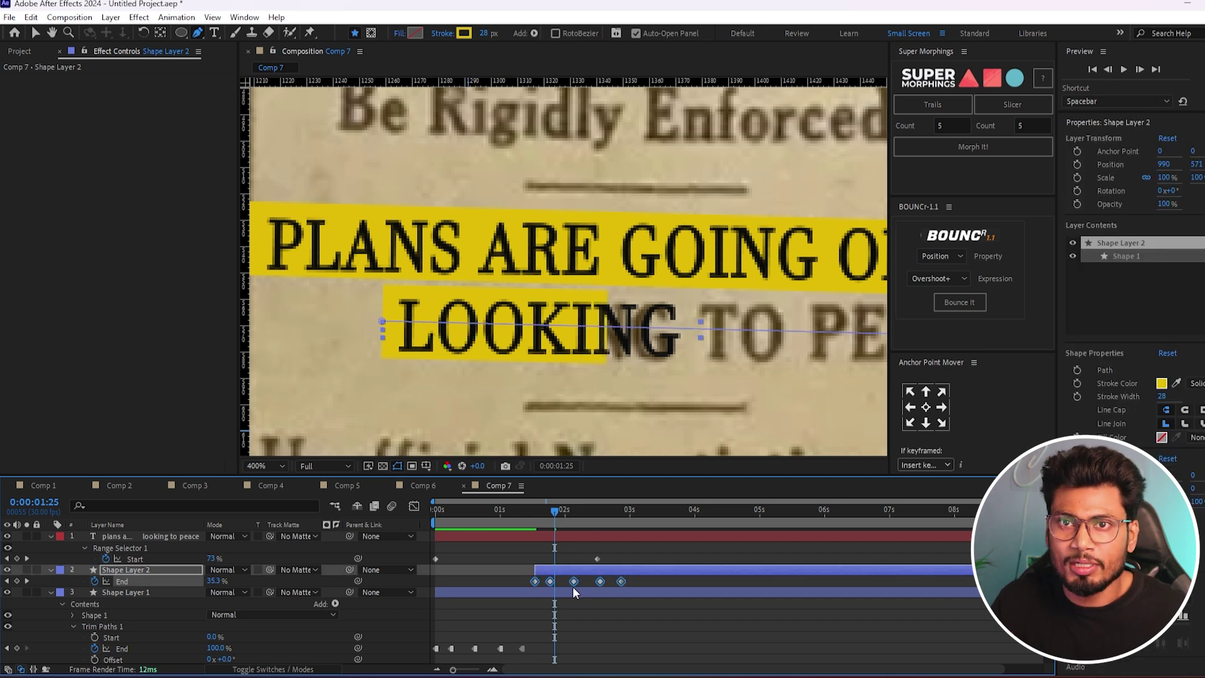
left_click(612, 584)
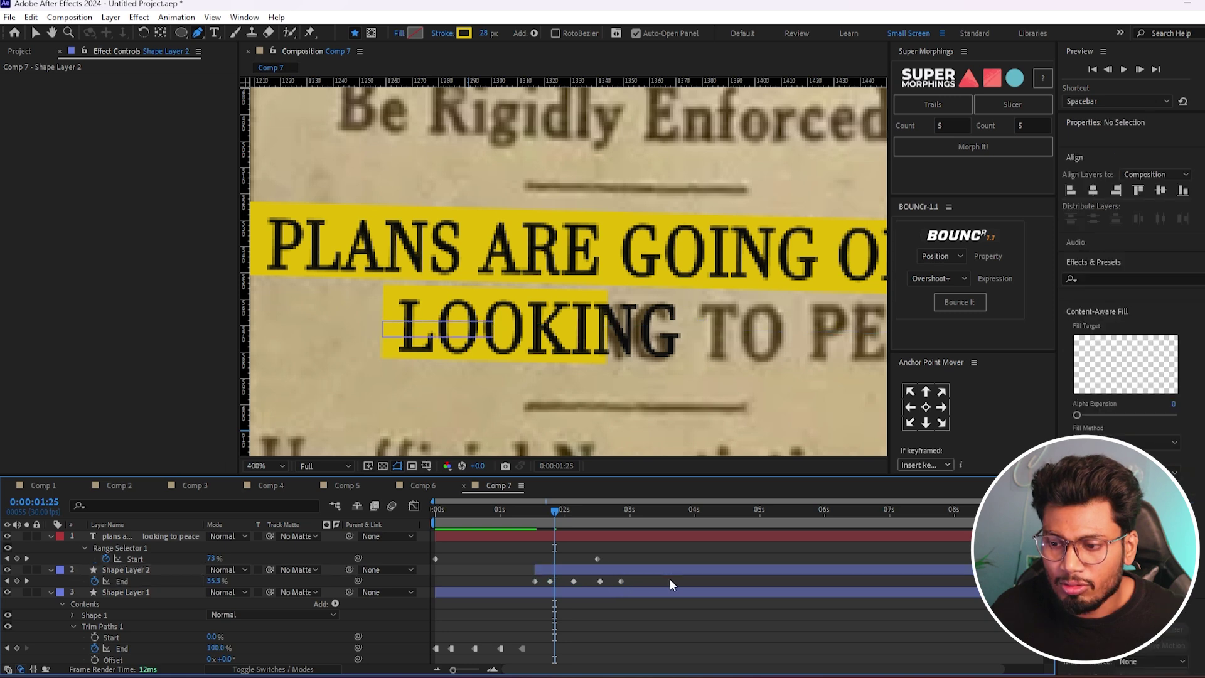
left_click_drag(604, 578, 545, 582)
key("Delete")
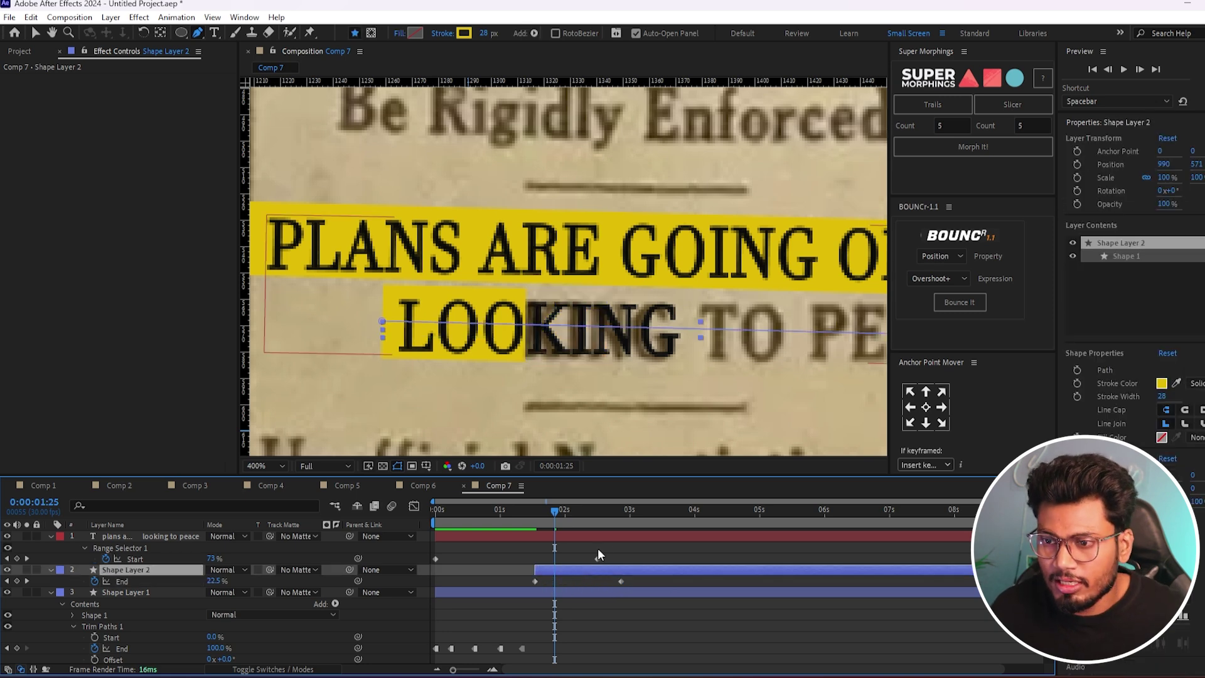
Step: Add an End keyframe at 2:05 where LOOKING becomes highlighted
left_click_drag(565, 516, 551, 513)
scroll(644, 361, "down", 2)
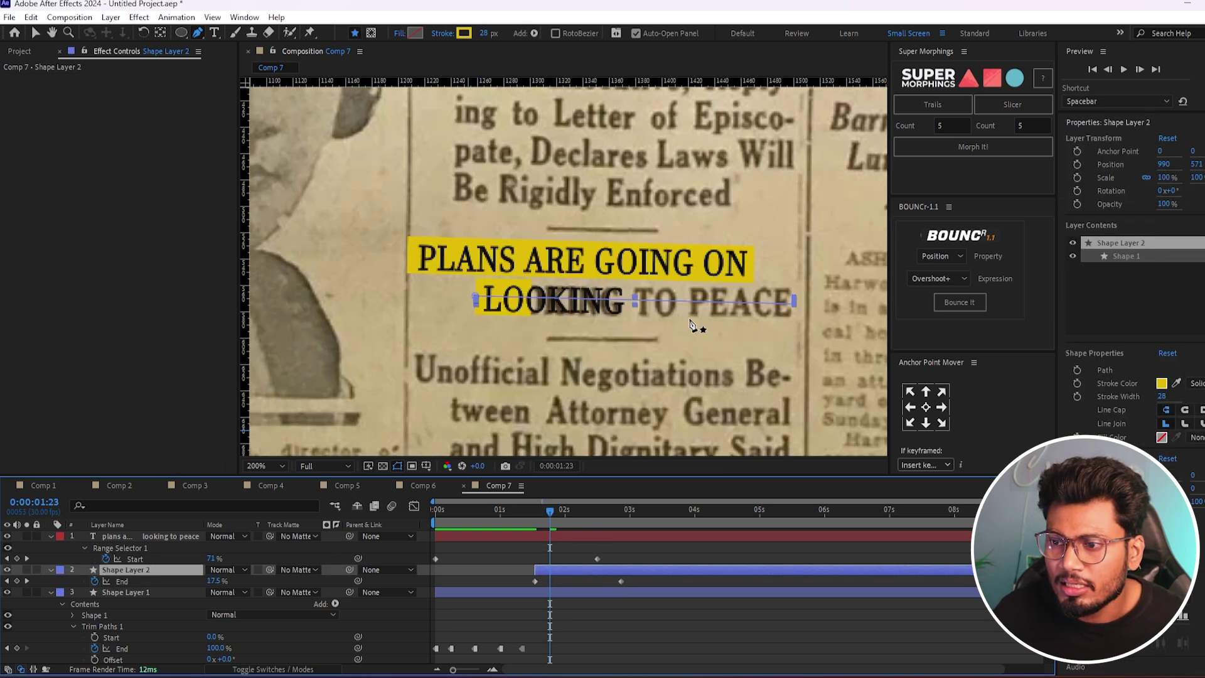
left_click_drag(704, 343, 644, 344)
left_click_drag(569, 515, 576, 517)
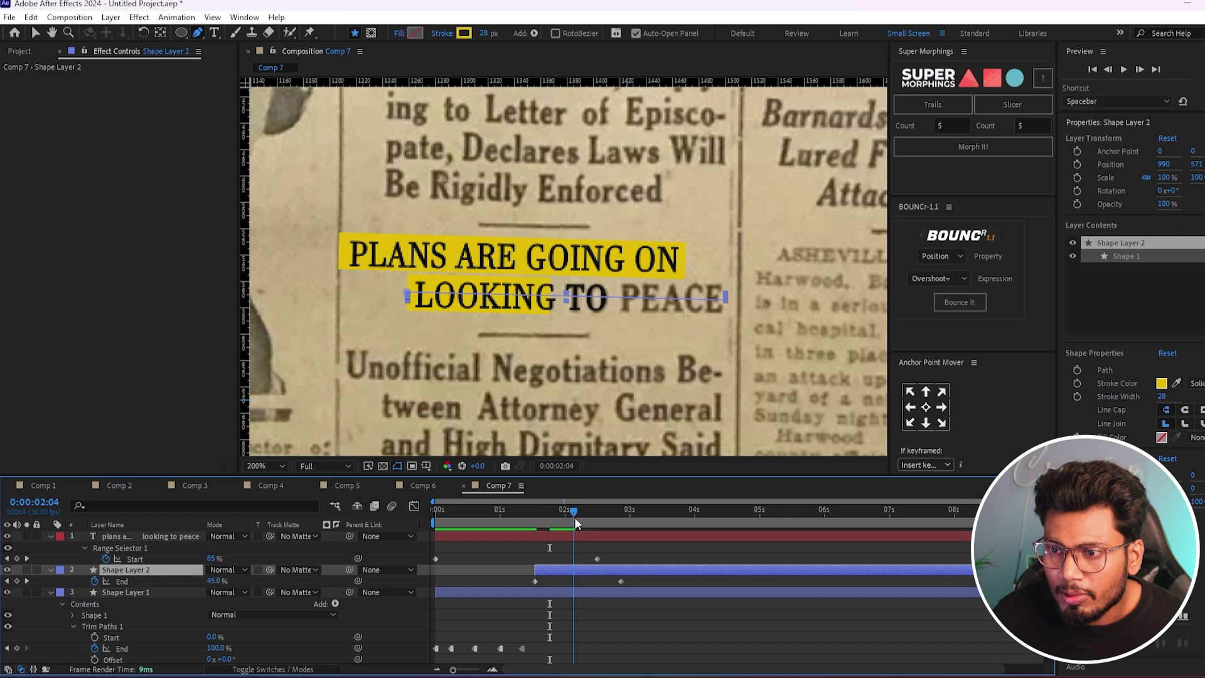
left_click(16, 582)
left_click_drag(575, 510, 589, 510)
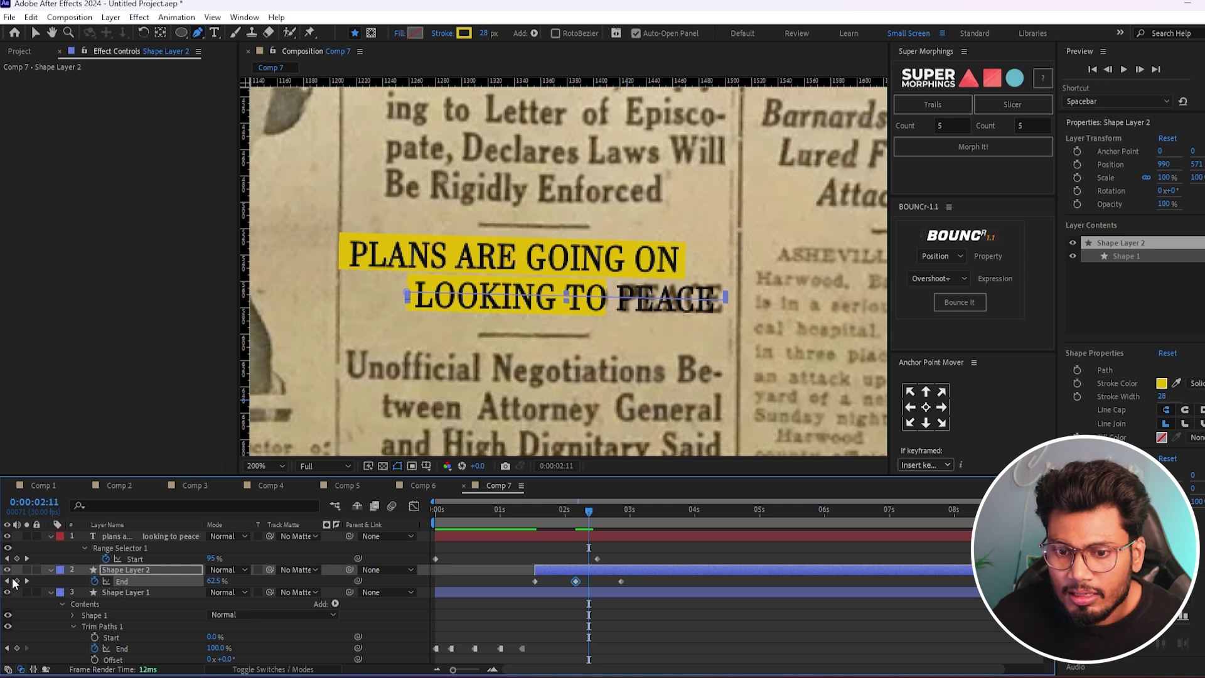
Step: Convert all the End keyframes to hold keyframes and review the word-by-word reveal
left_click_drag(603, 603, 527, 577)
right_click(535, 581)
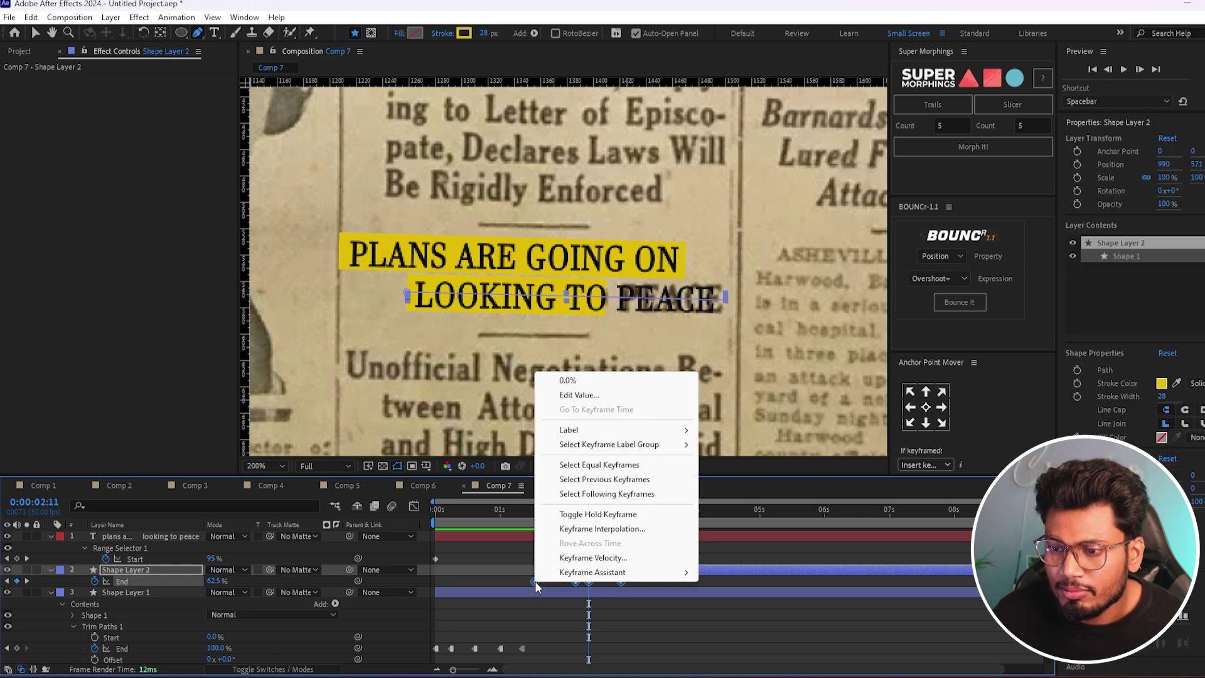
left_click(583, 515)
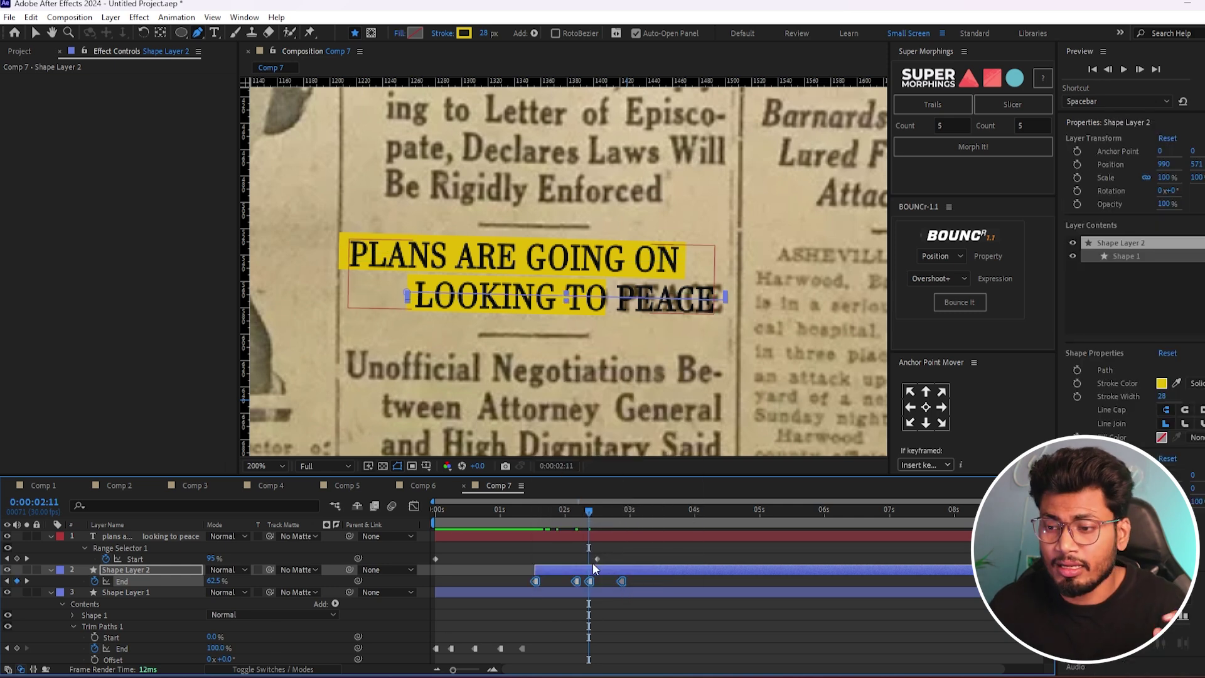
left_click(637, 601)
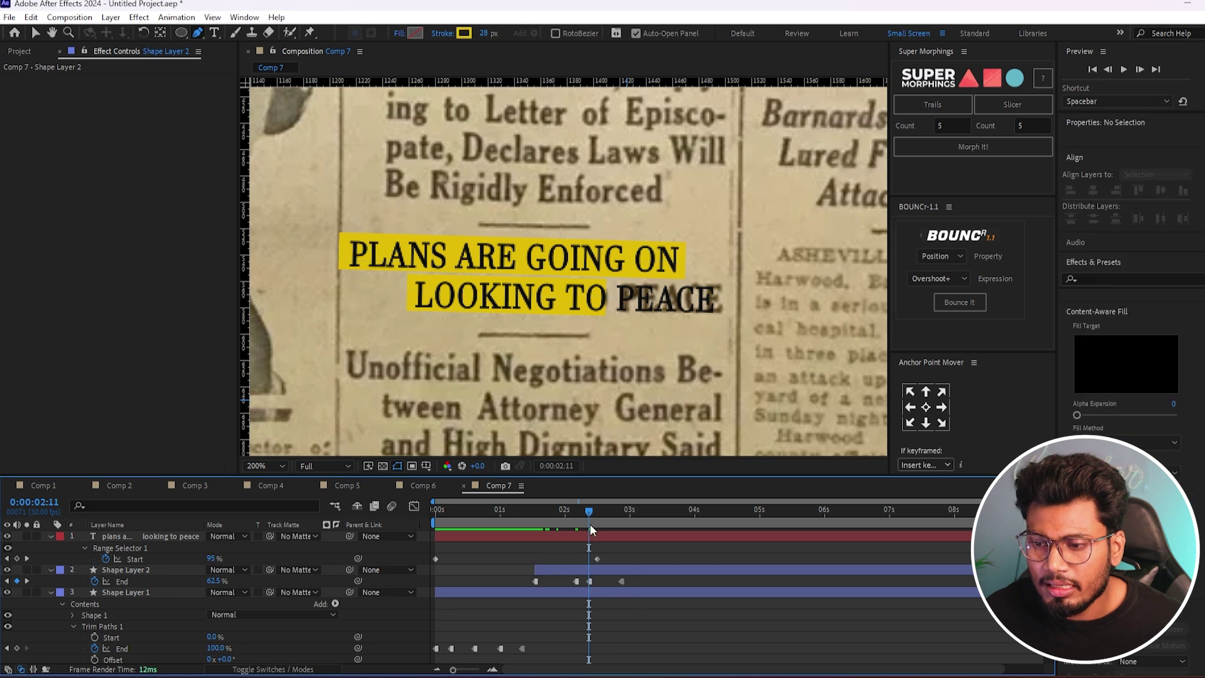
mouse_move(588, 514)
left_mouse_down()
mouse_move(569, 515)
mouse_move(574, 524)
left_mouse_up()
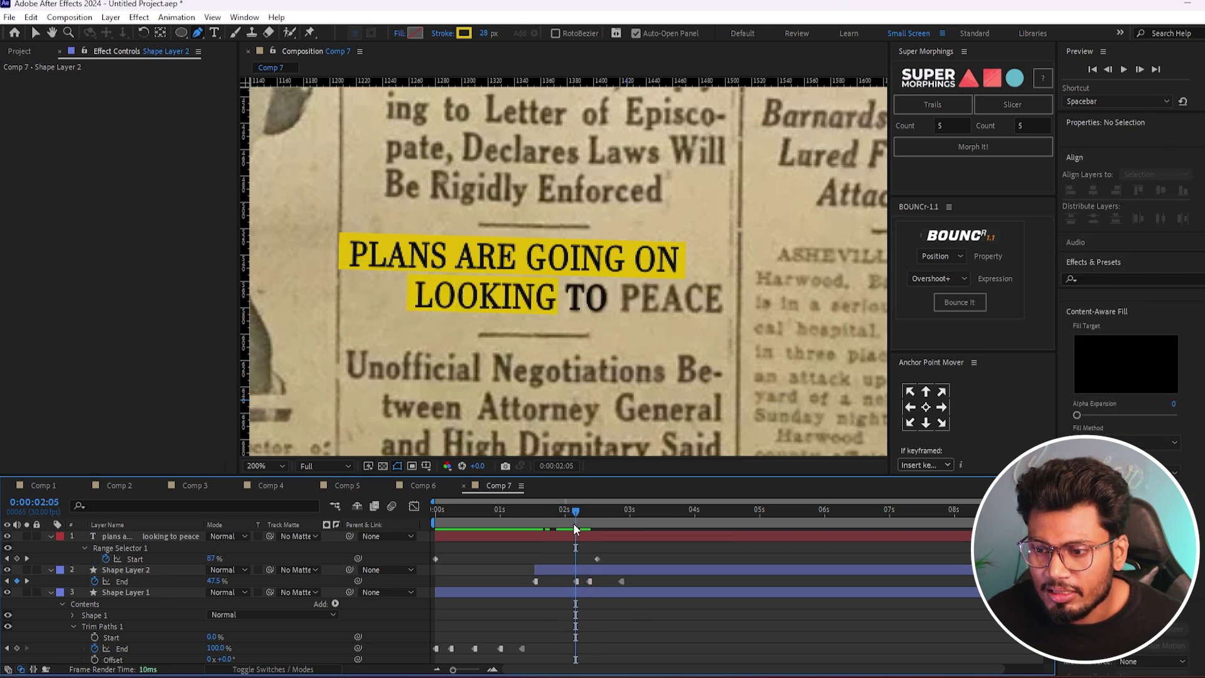
left_click_drag(574, 510, 544, 511)
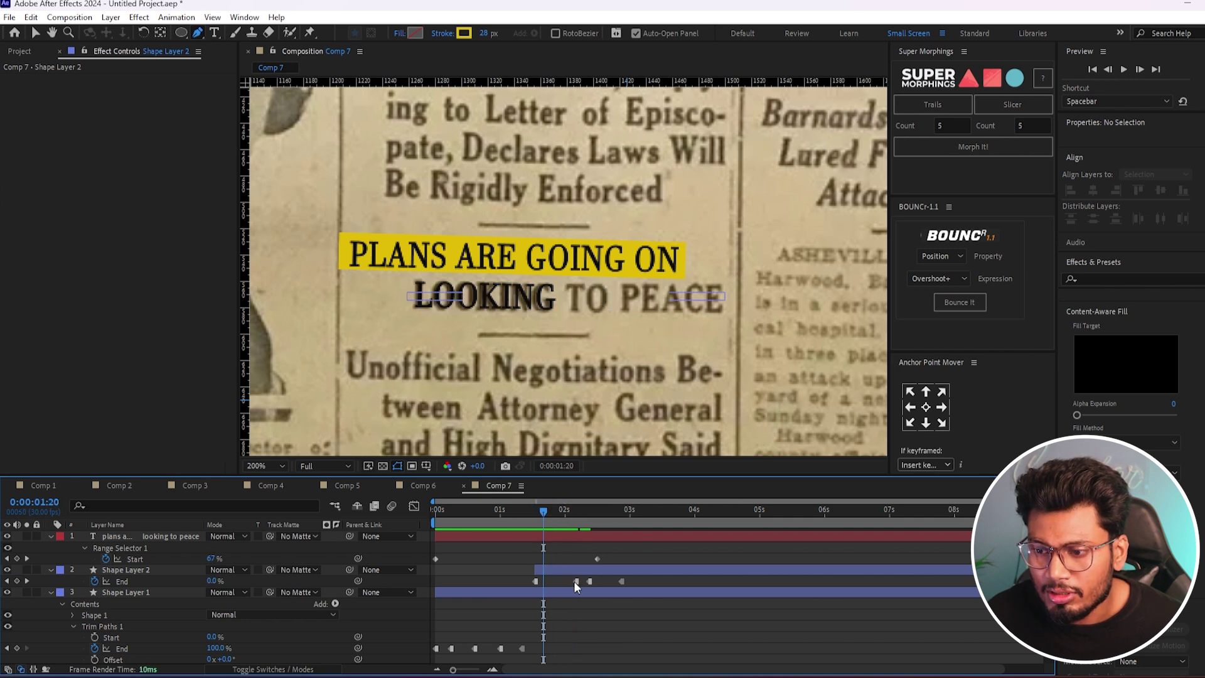
Step: Retime the End keyframes to 1:20, 2:00 and 2:11 so each word, ending with PEACE, highlights
left_click_drag(575, 581, 544, 582)
left_click_drag(538, 510, 563, 519)
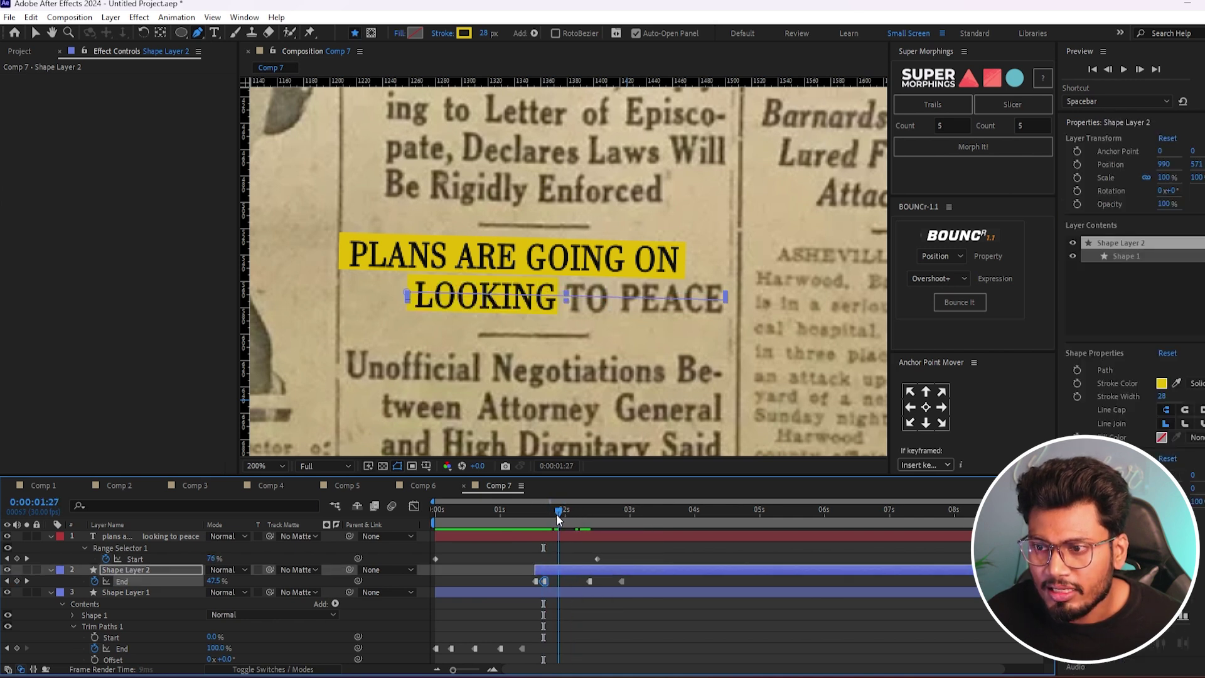
left_click_drag(589, 581, 566, 581)
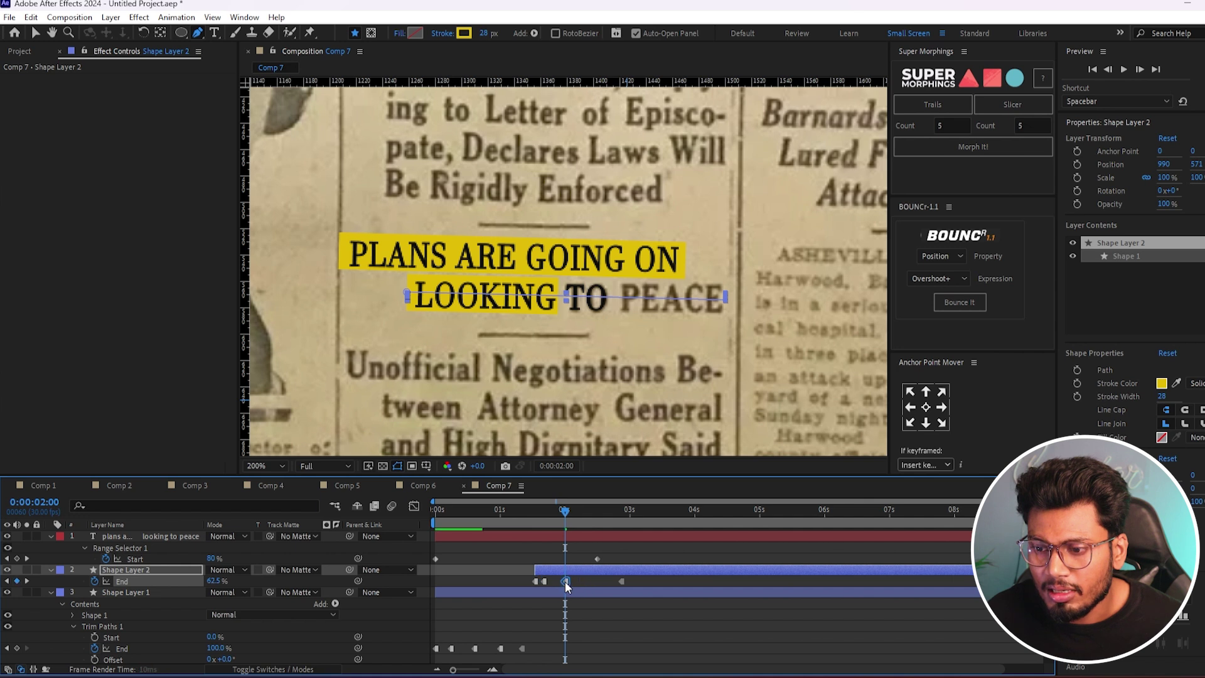
left_click_drag(574, 514, 588, 519)
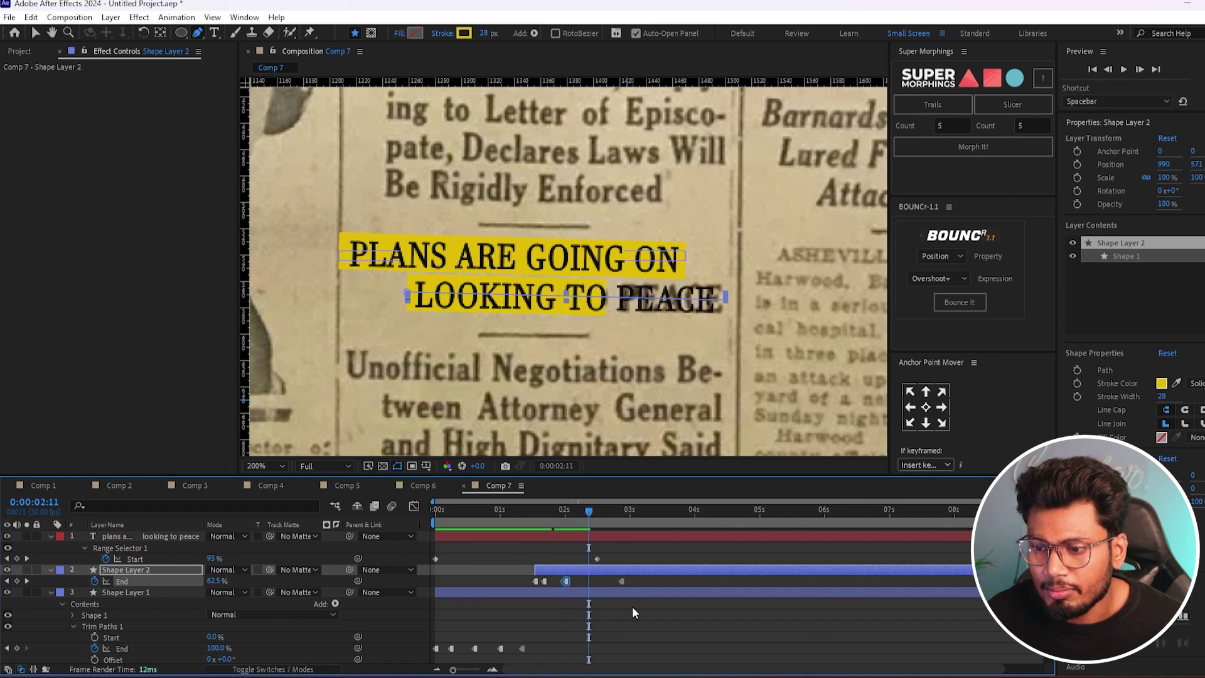
left_click_drag(621, 582, 589, 581)
key("space")
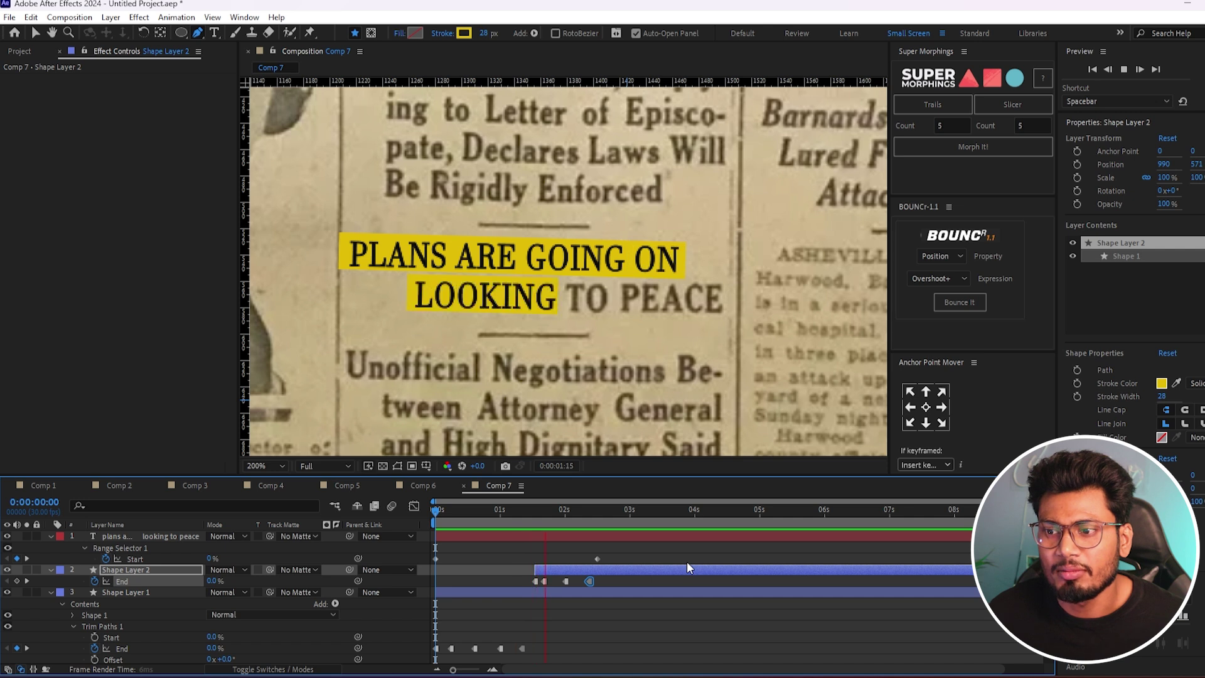
key("space")
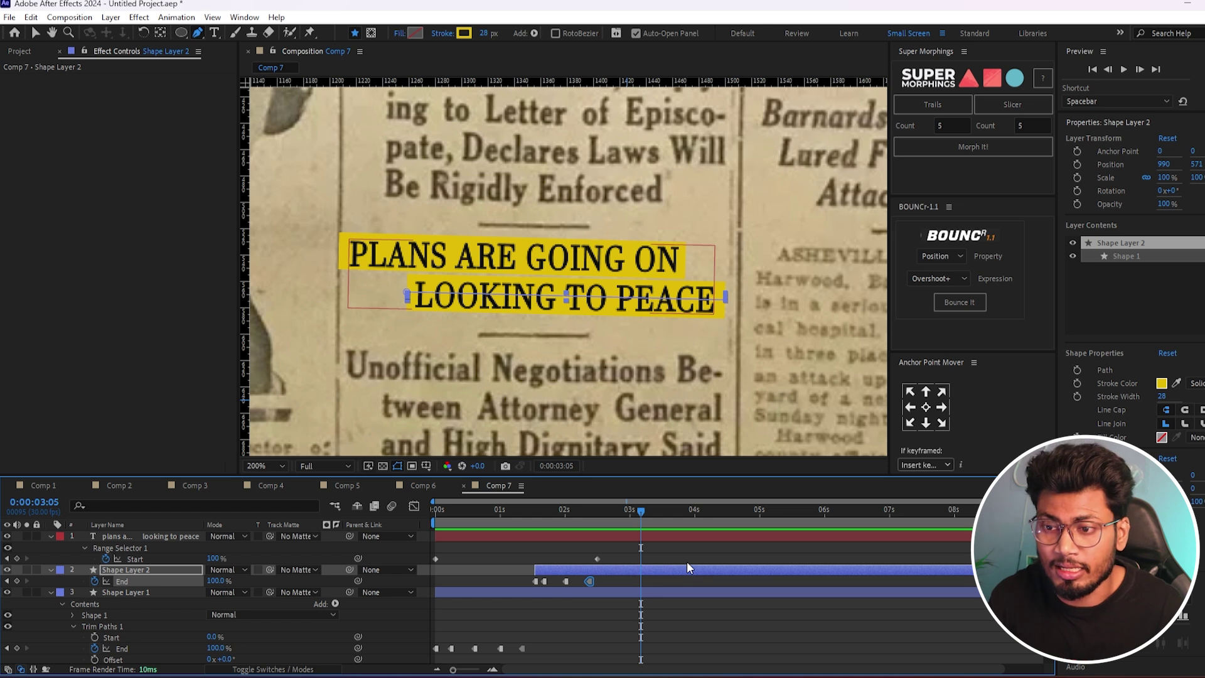
Step: Apply Roughen Edges with Complexity 10 to Shape Layer 1 and copy it to Shape Layer 2
left_click(609, 592)
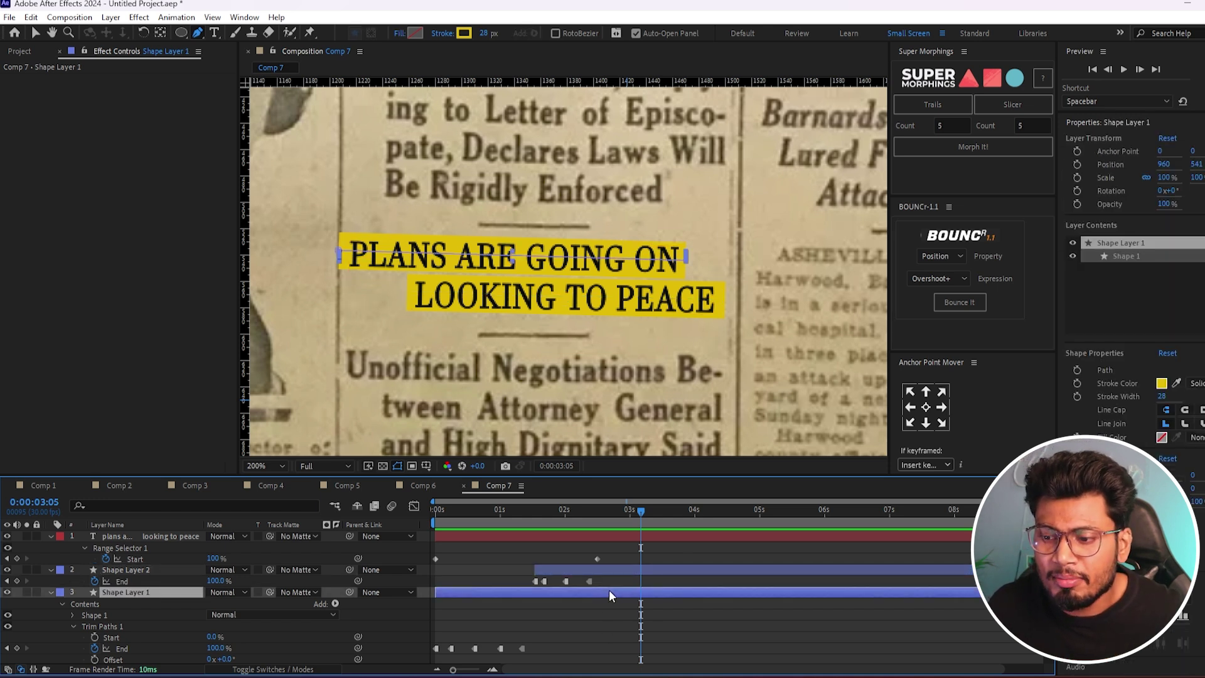
key("ctrl+space")
type("ro")
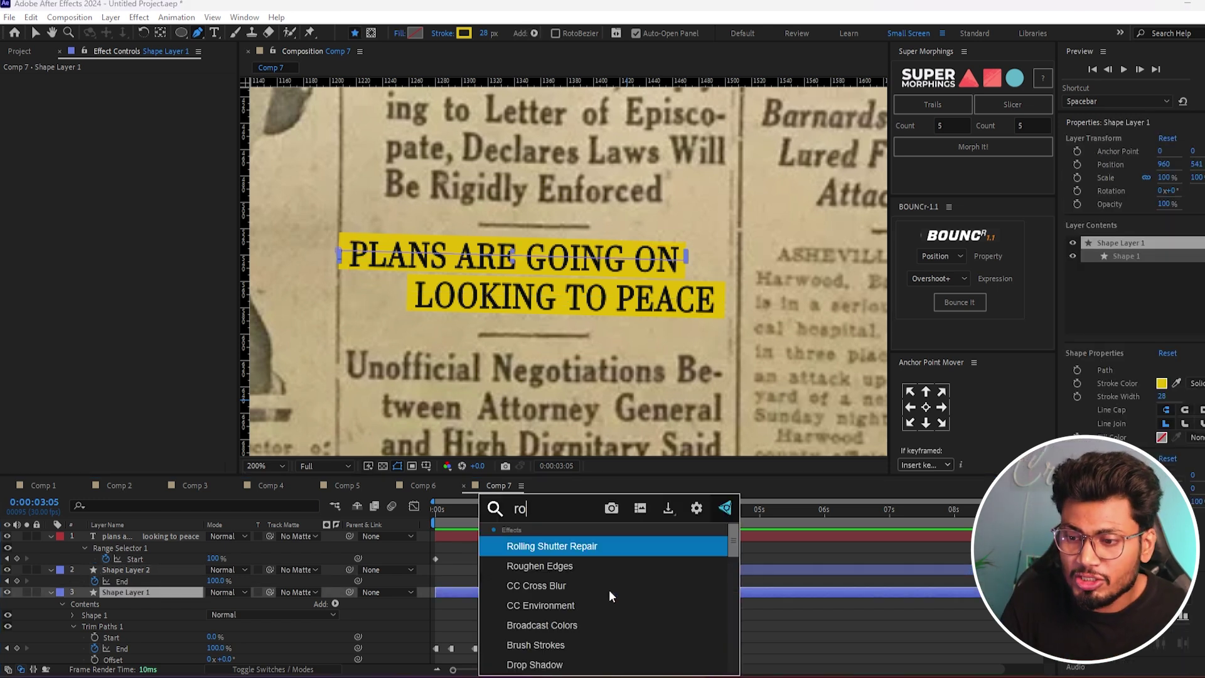
key("Down")
key("Return")
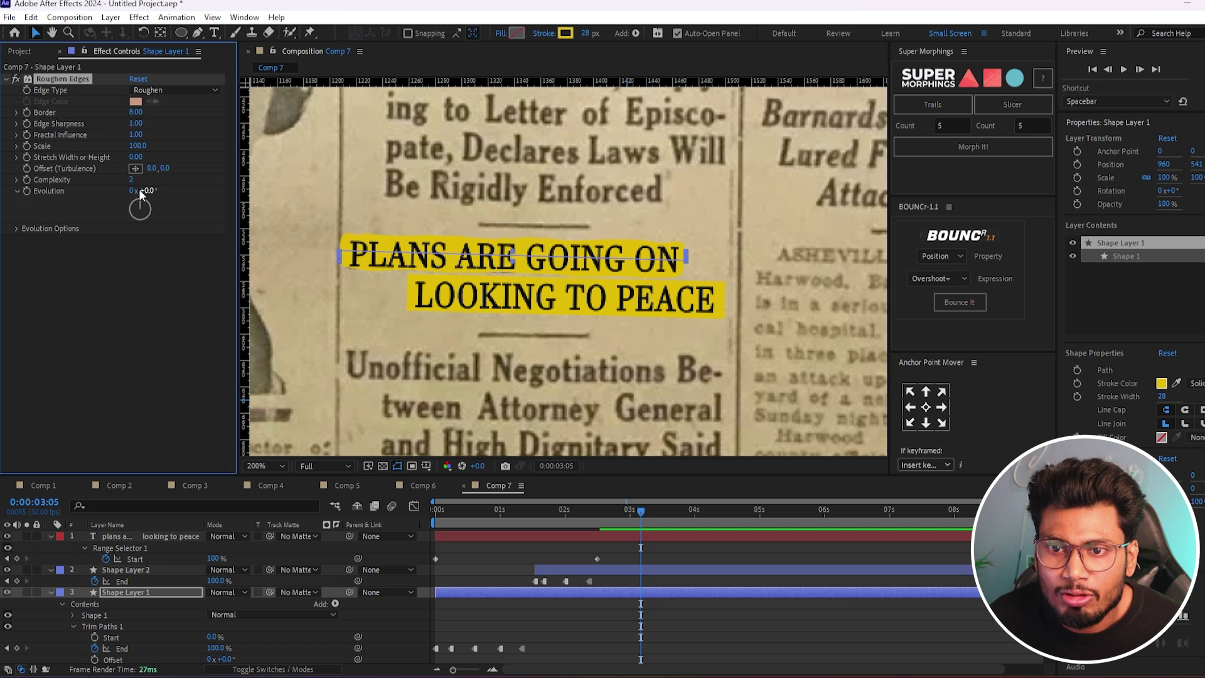
left_click(132, 180)
type("10")
key("Return")
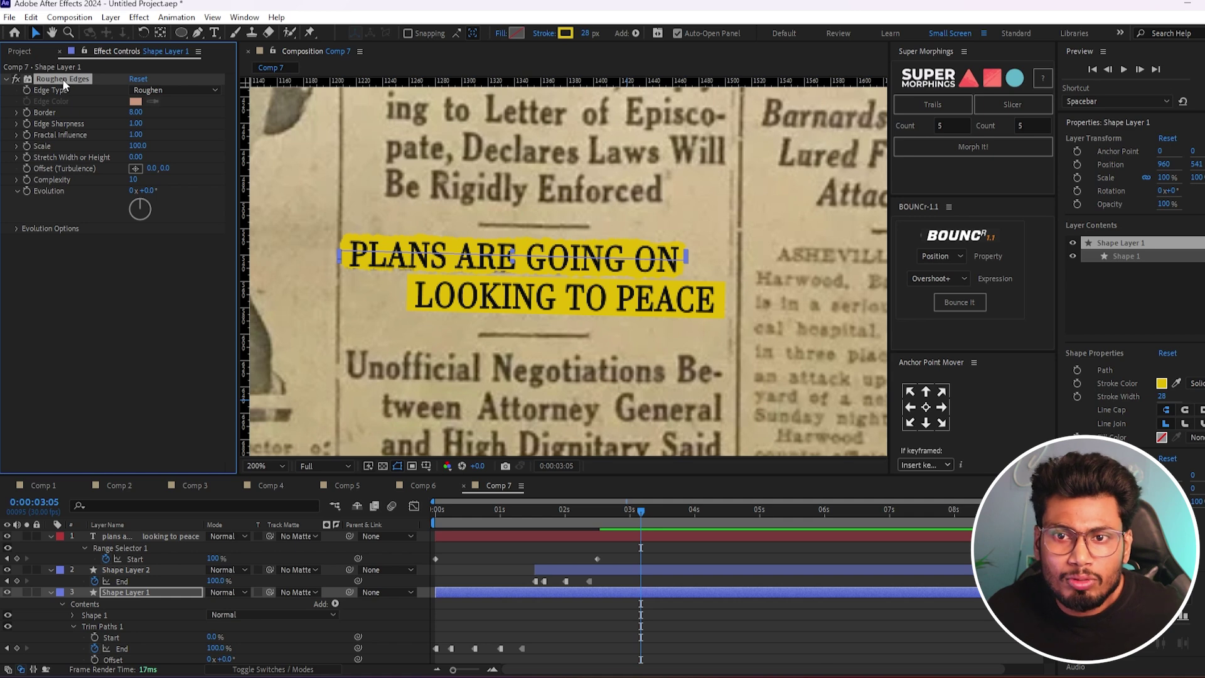
left_click(593, 570)
key("ctrl+v")
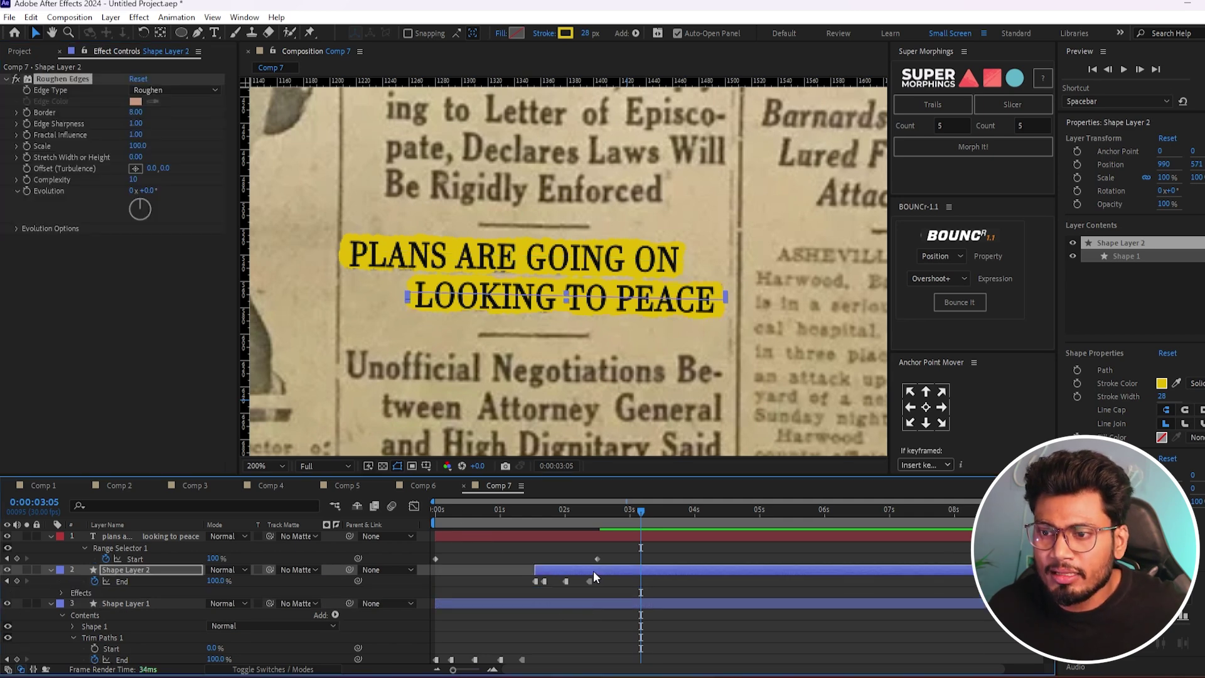
left_click(653, 643)
left_click(597, 602)
Step: Add a Drop Shadow at Distance 4 to Shape Layer 1 and paste it onto Shape Layer 2
key("ctrl+space")
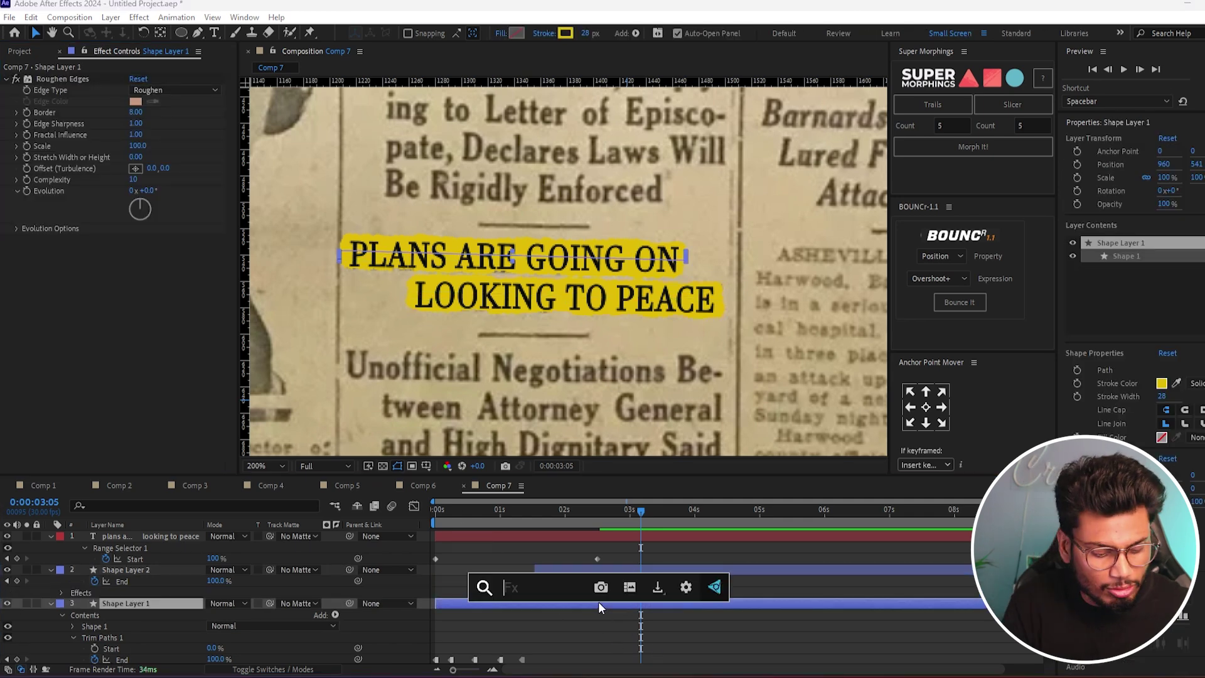
type("drop")
key("Return")
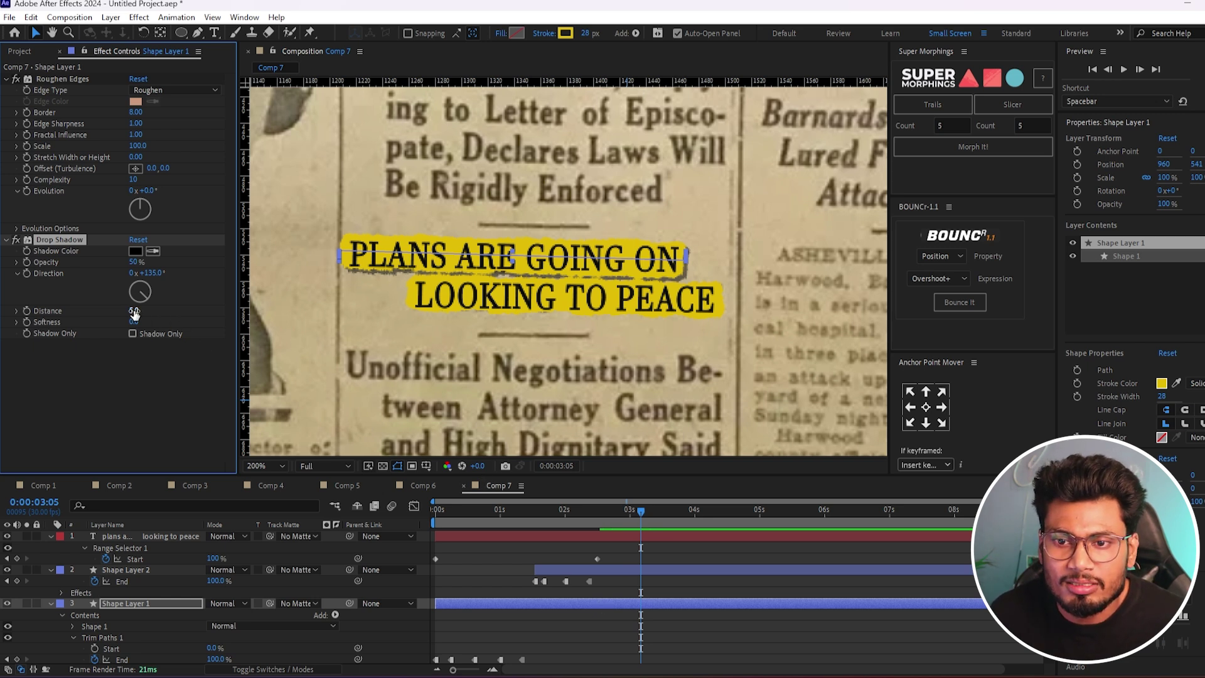
key("Return")
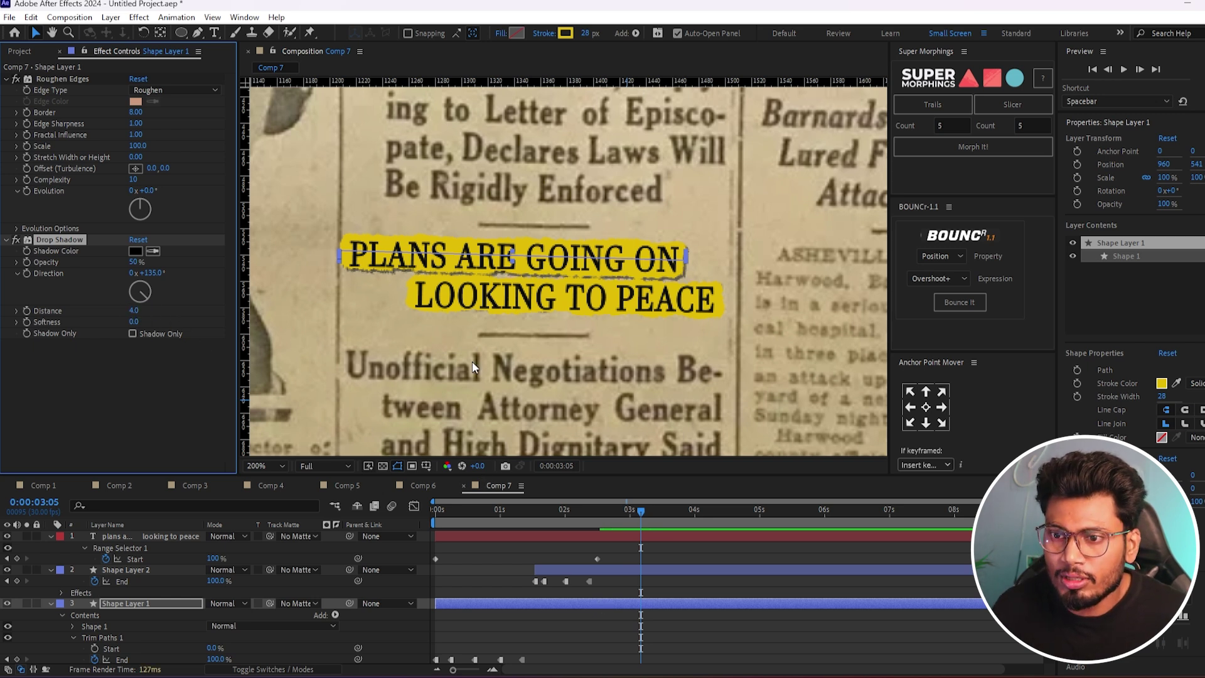
key("ctrl+c")
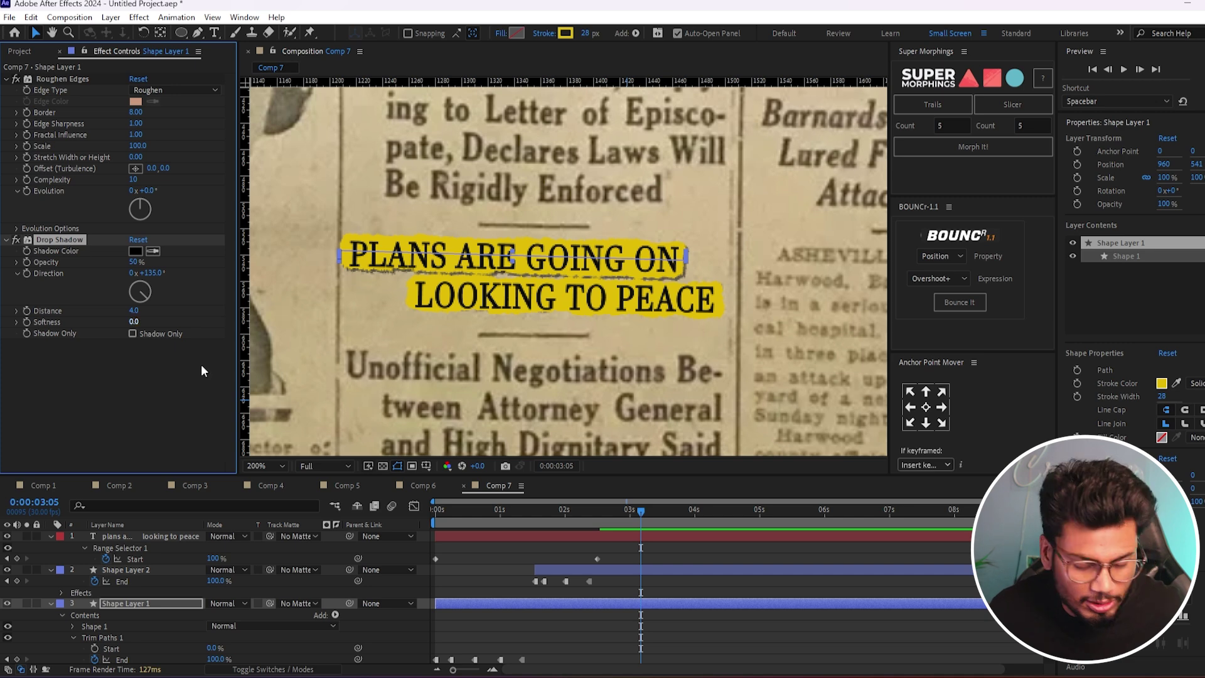
left_click(627, 571)
key("ctrl+v")
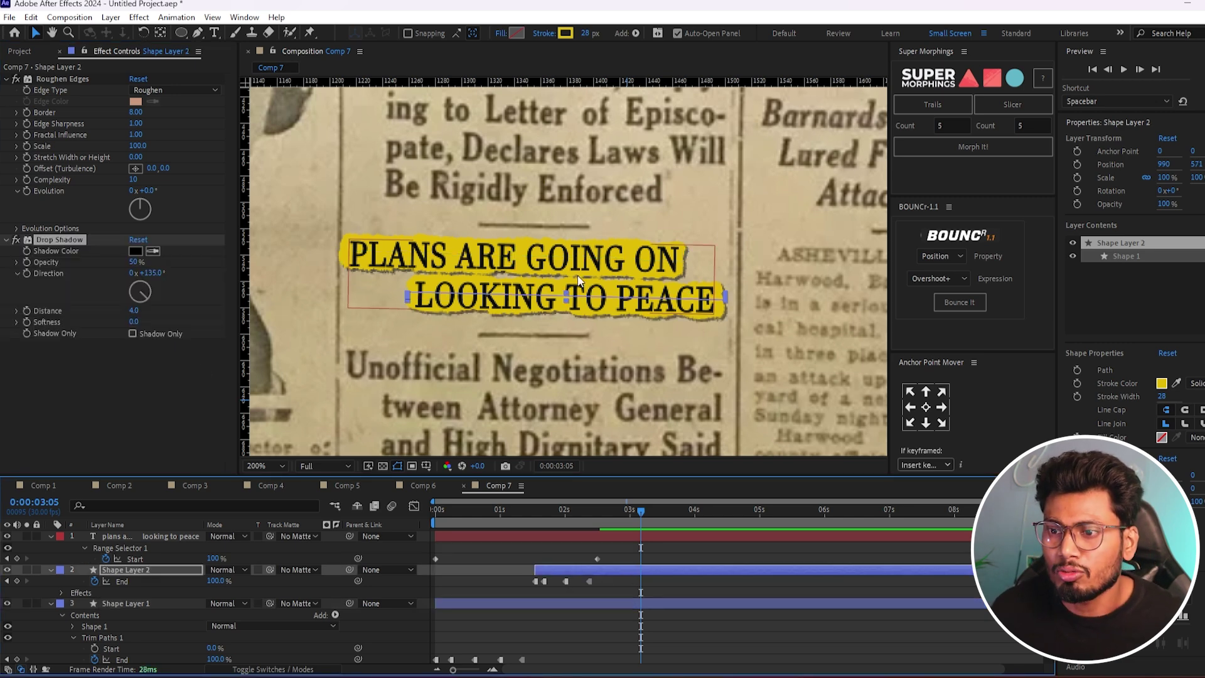
scroll(577, 280, "down", 2)
Step: Preview the highlight animation from the start
key("Home")
key("space")
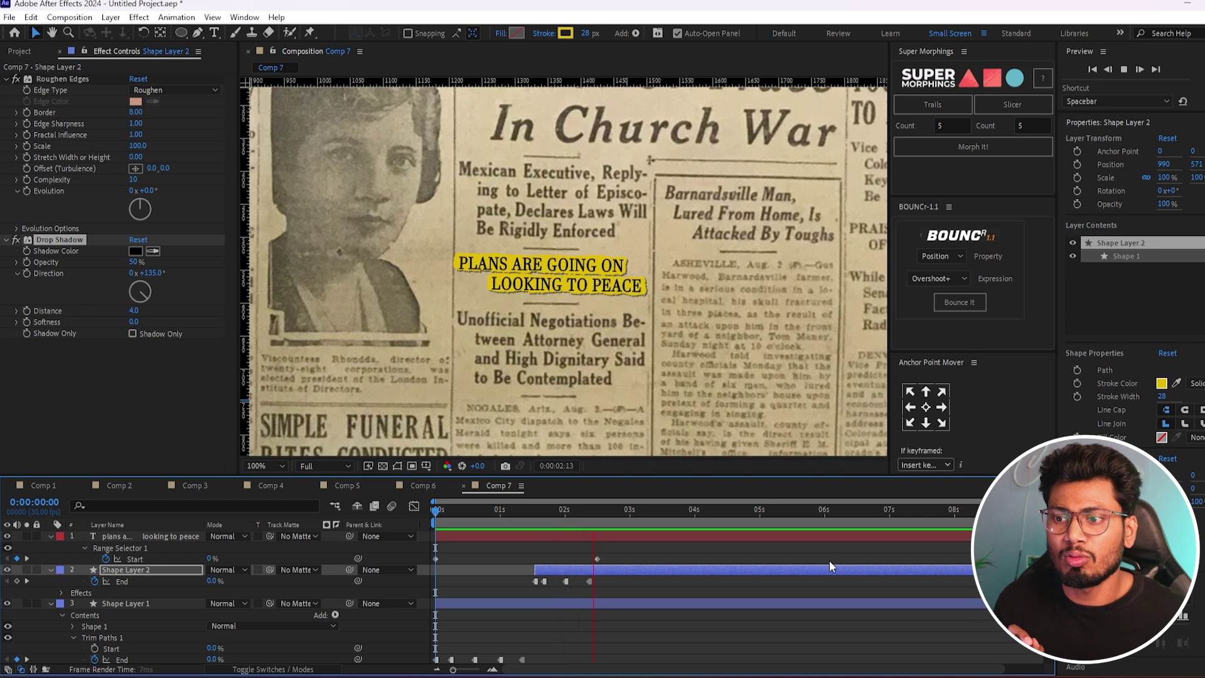
key("space")
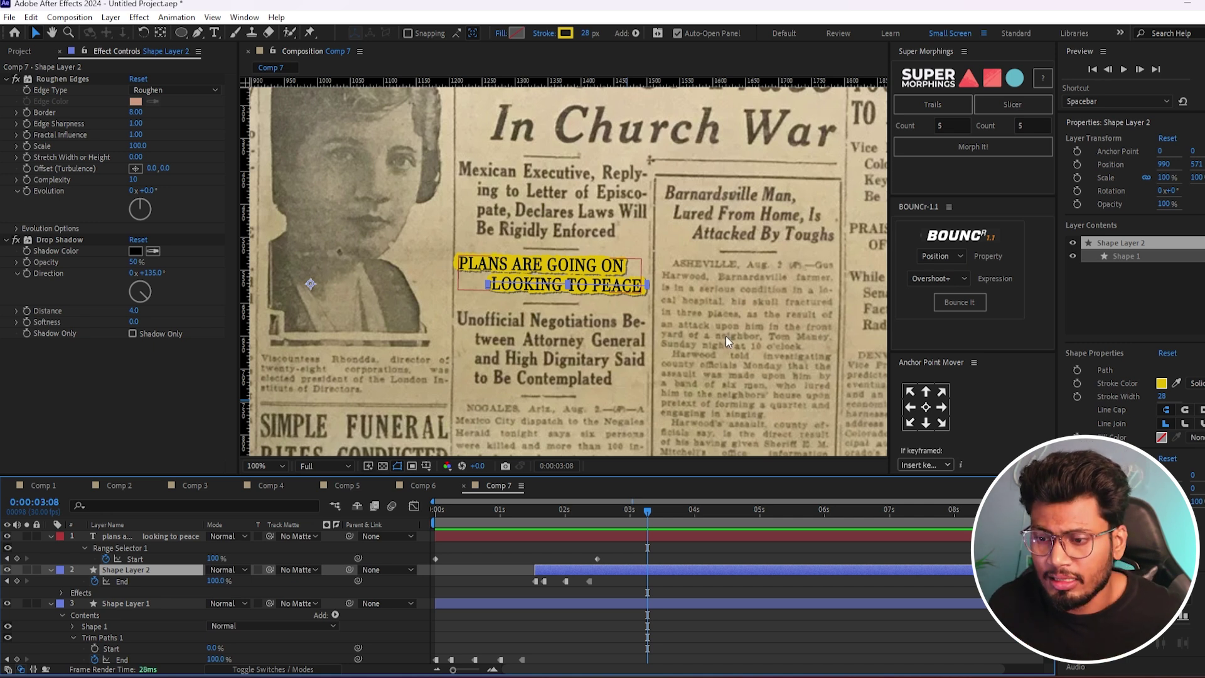
Step: Collapse the text layer and both shape layers, then replay the preview from the start
key("F2")
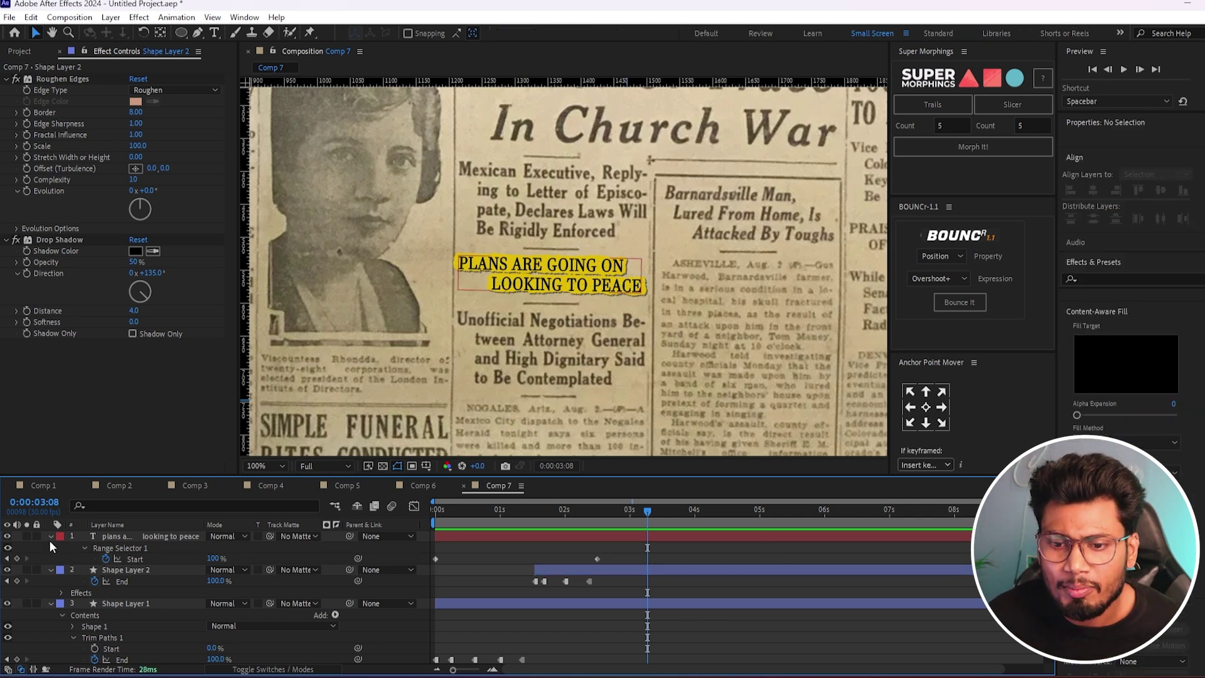
left_click(50, 537)
left_click(50, 547)
left_click(50, 558)
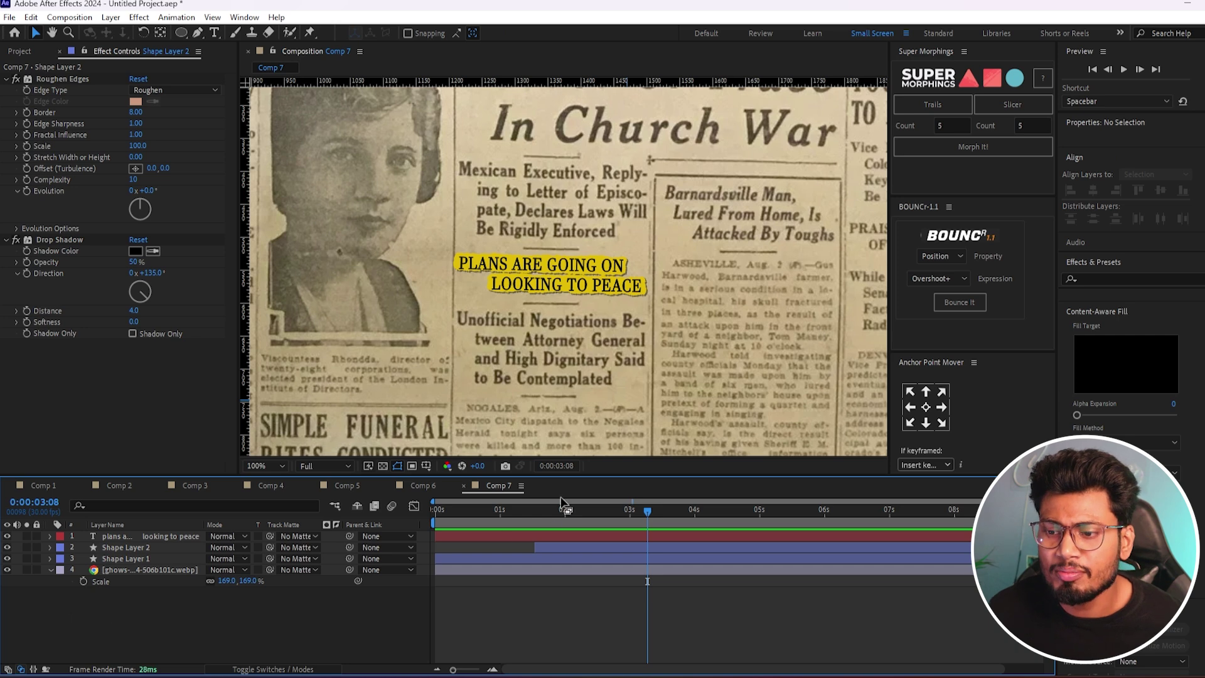
key("Home")
key("space")
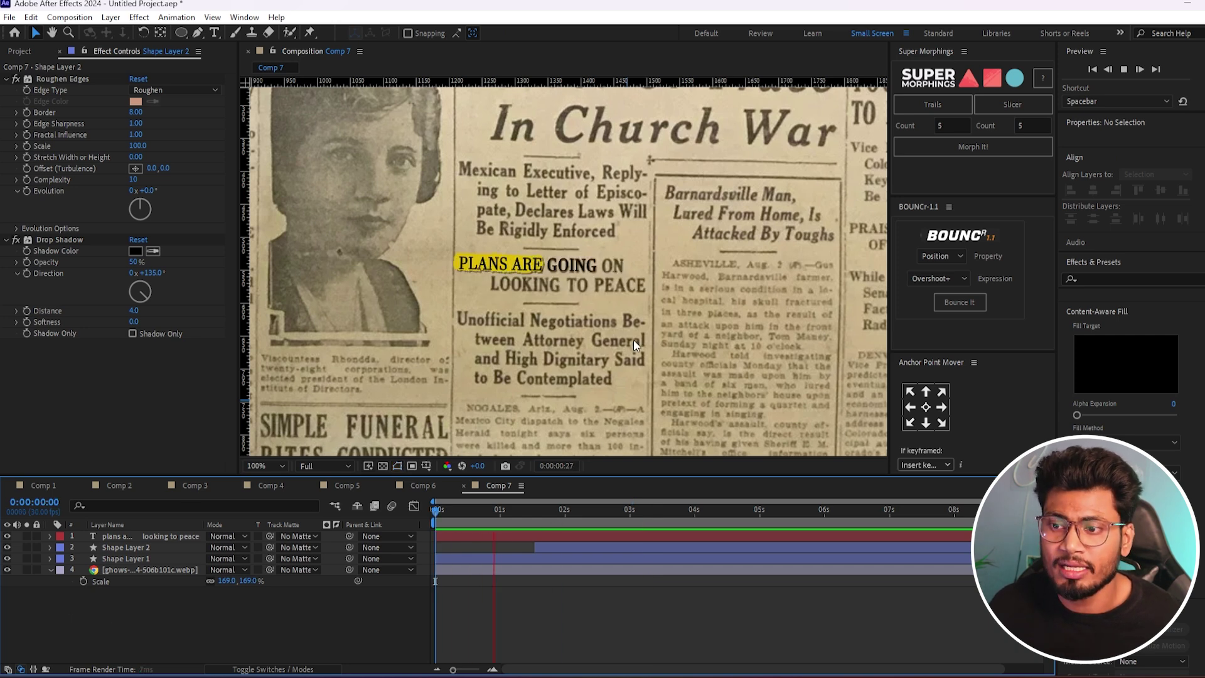
Step: Stop playback and add a new Null Object layer, Null 3
key("space")
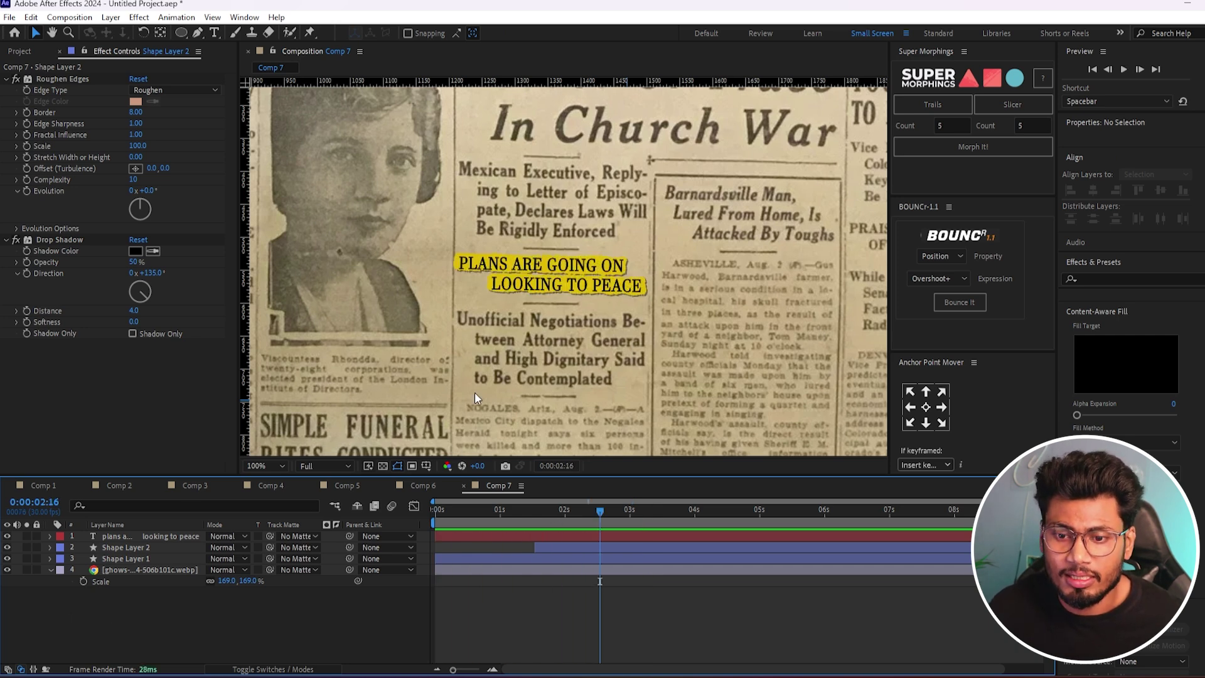
right_click(121, 637)
mouse_move(220, 474)
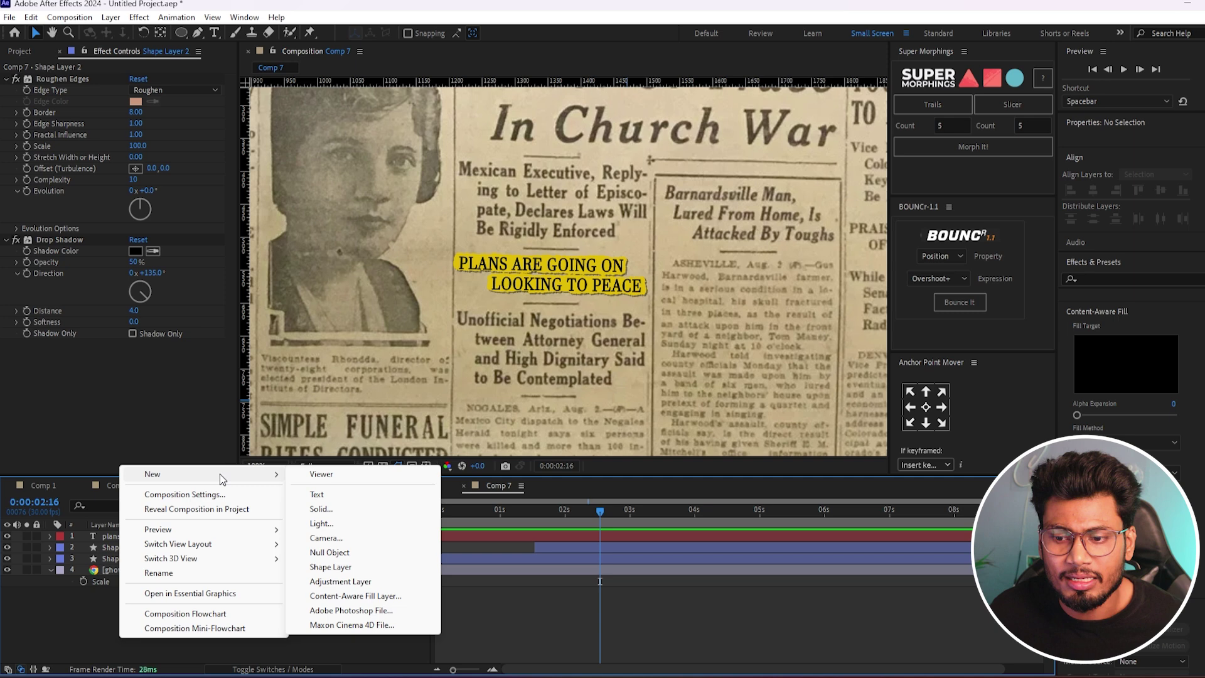
left_click(325, 558)
Step: Parent the headline text, both shape layers and the newspaper image to Null 3
left_click(127, 549)
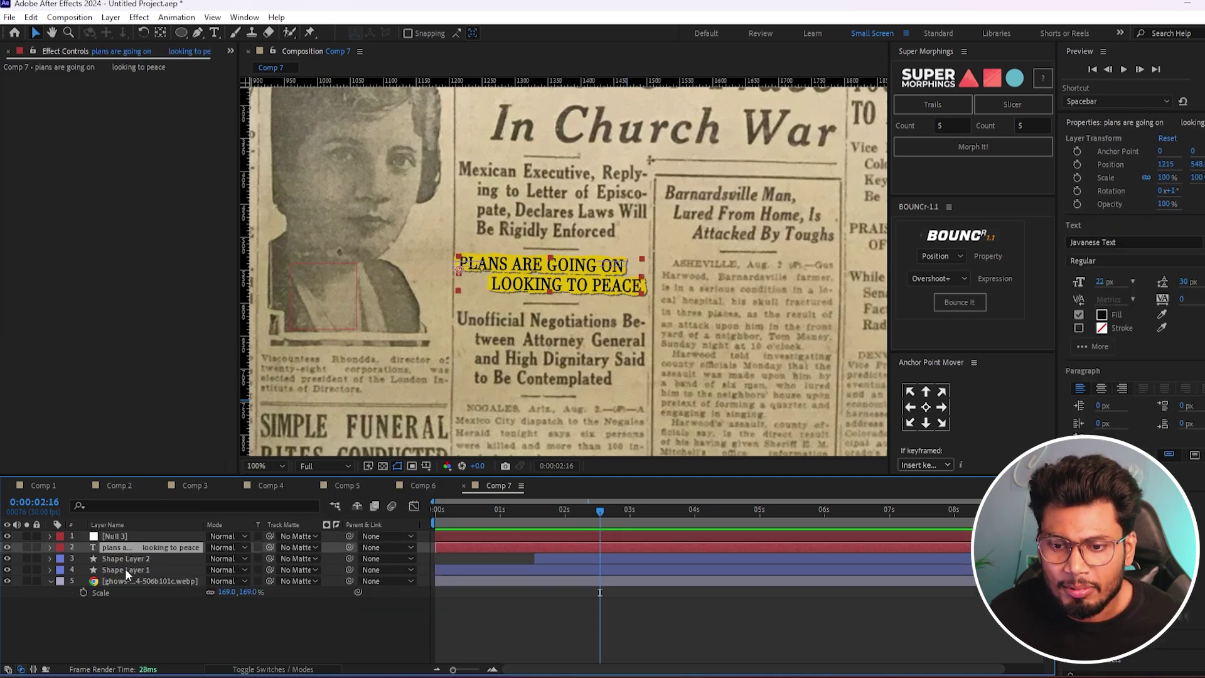
left_click(123, 579, "shift")
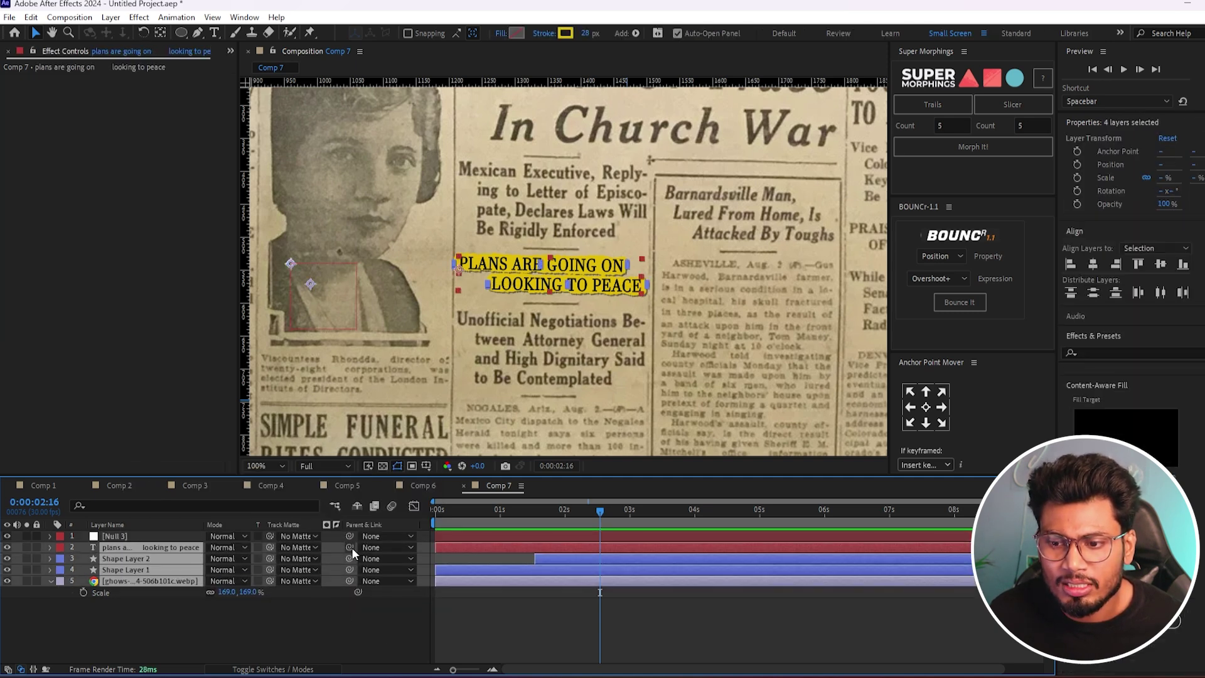
left_click_drag(350, 547, 172, 536)
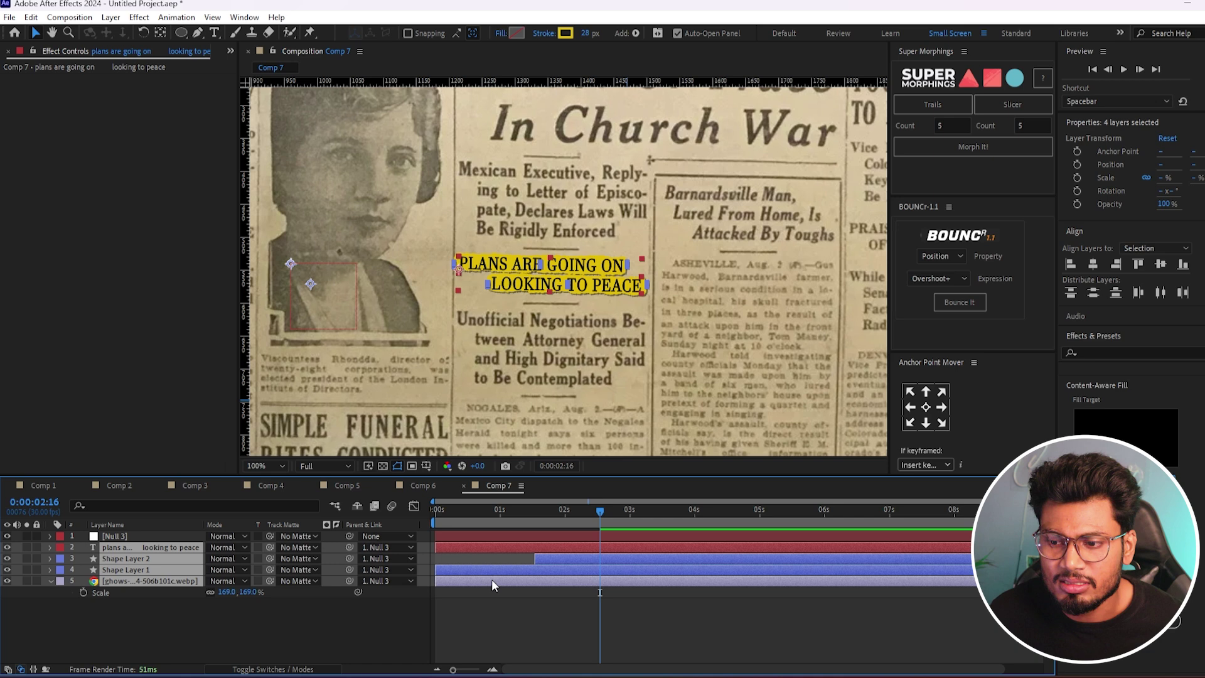
left_click(510, 538)
Step: Return to the start and set the viewer magnification to Fit up to 100%
left_click_drag(586, 509, 434, 510)
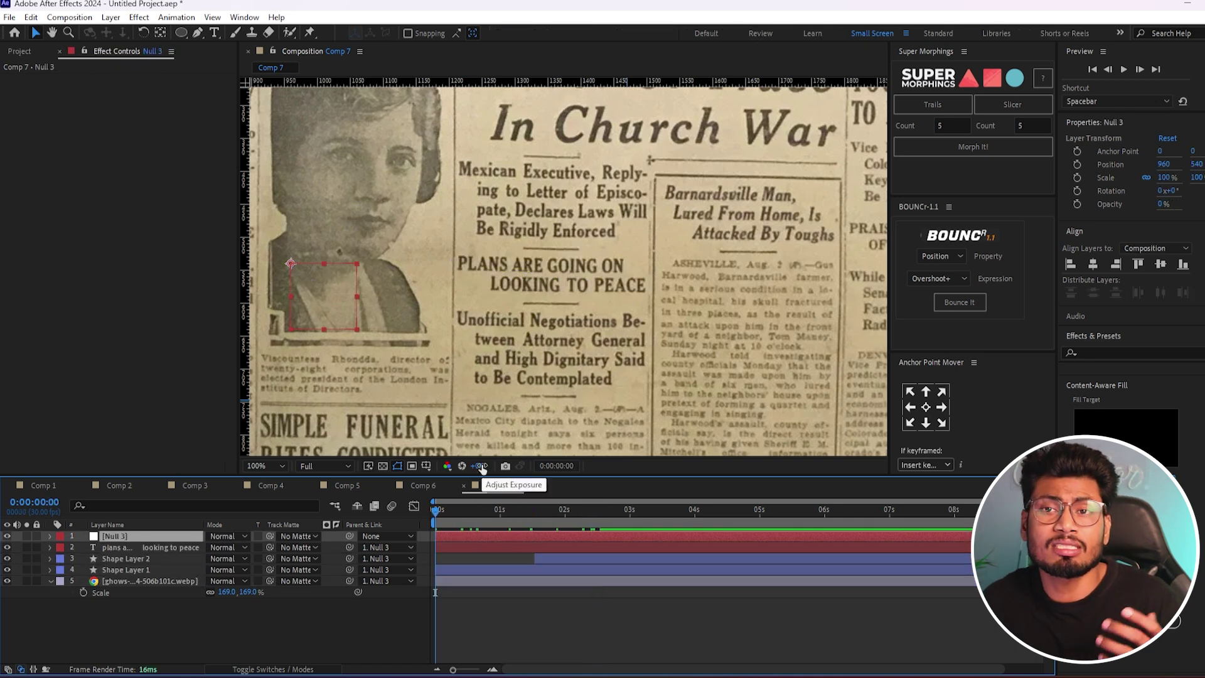
left_click(264, 465)
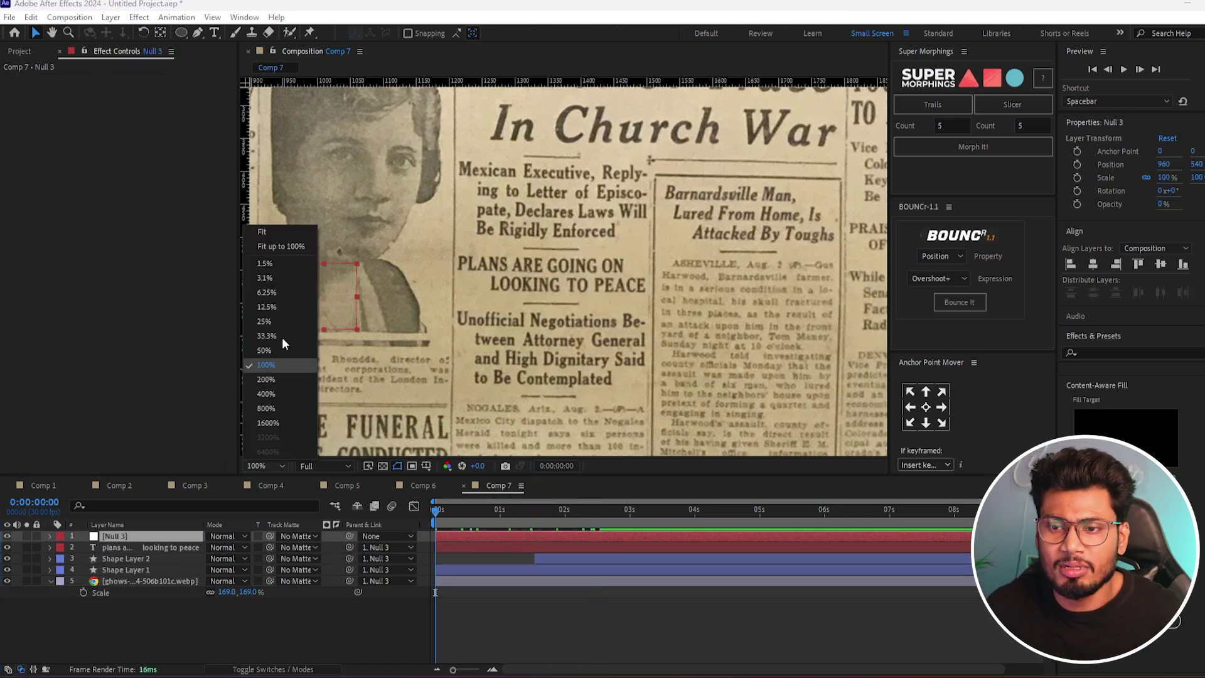
left_click(273, 248)
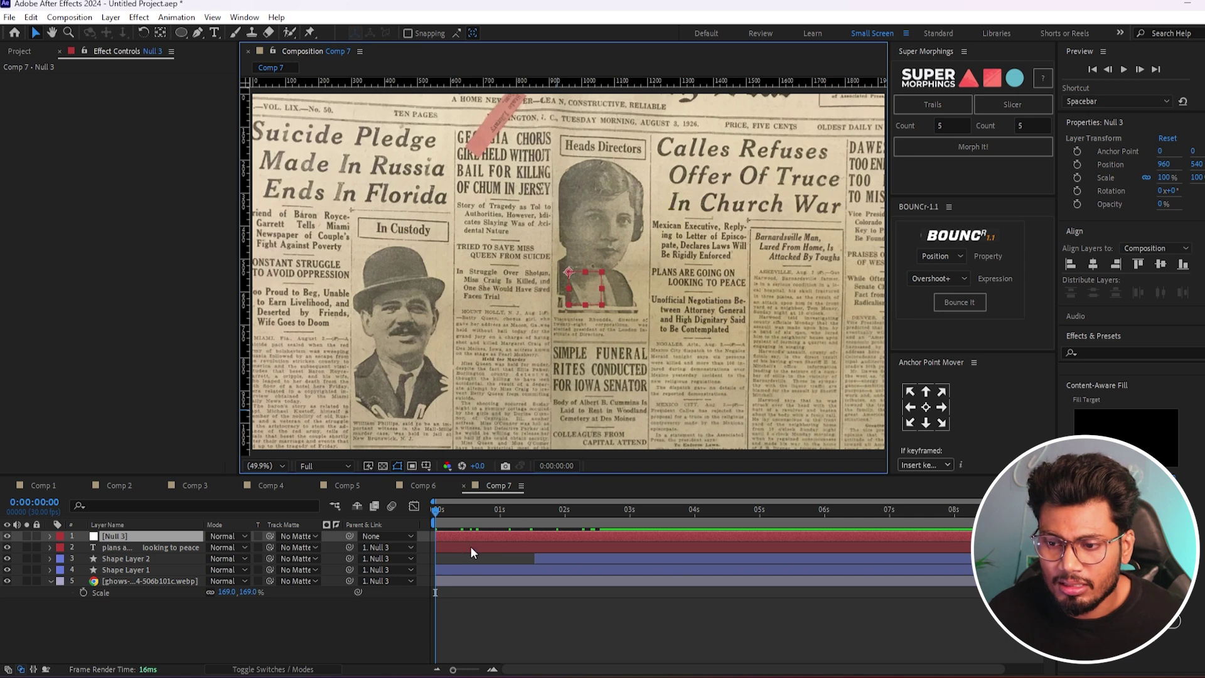
Step: Keyframe Null 3's Scale and Position at 0 s, then scale it to 163% at 3 s
key("s")
left_click(81, 547)
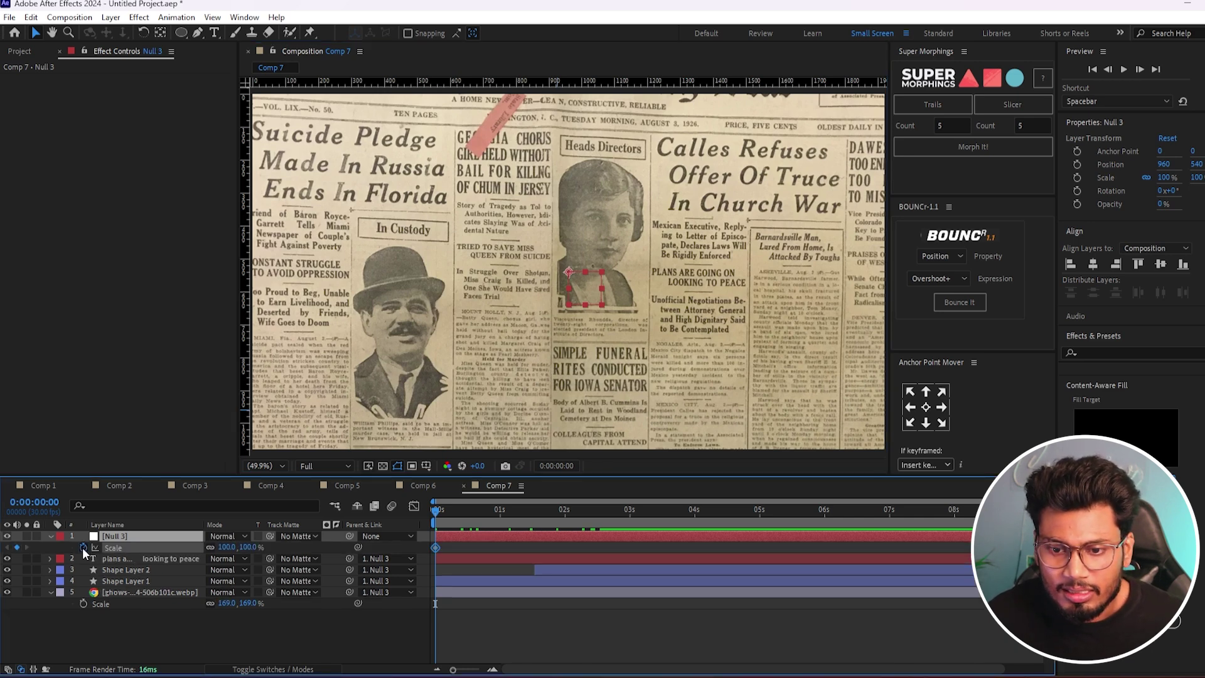
key("shift+p")
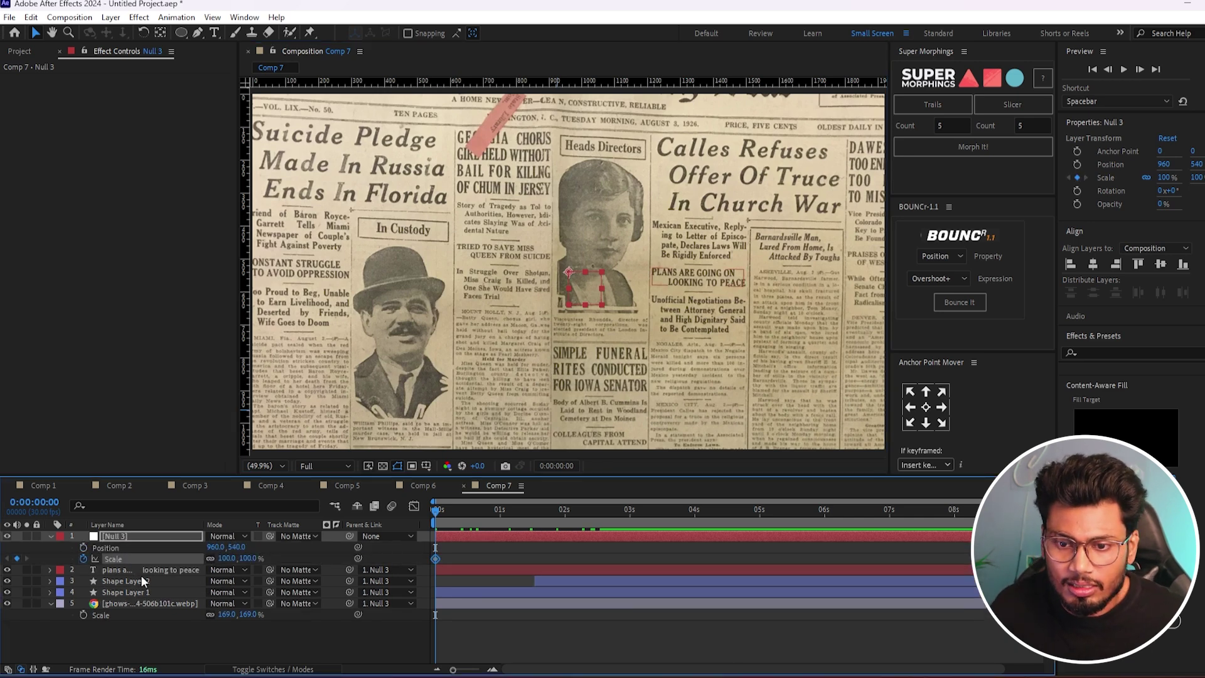
left_click(82, 547)
left_click_drag(498, 513, 630, 529)
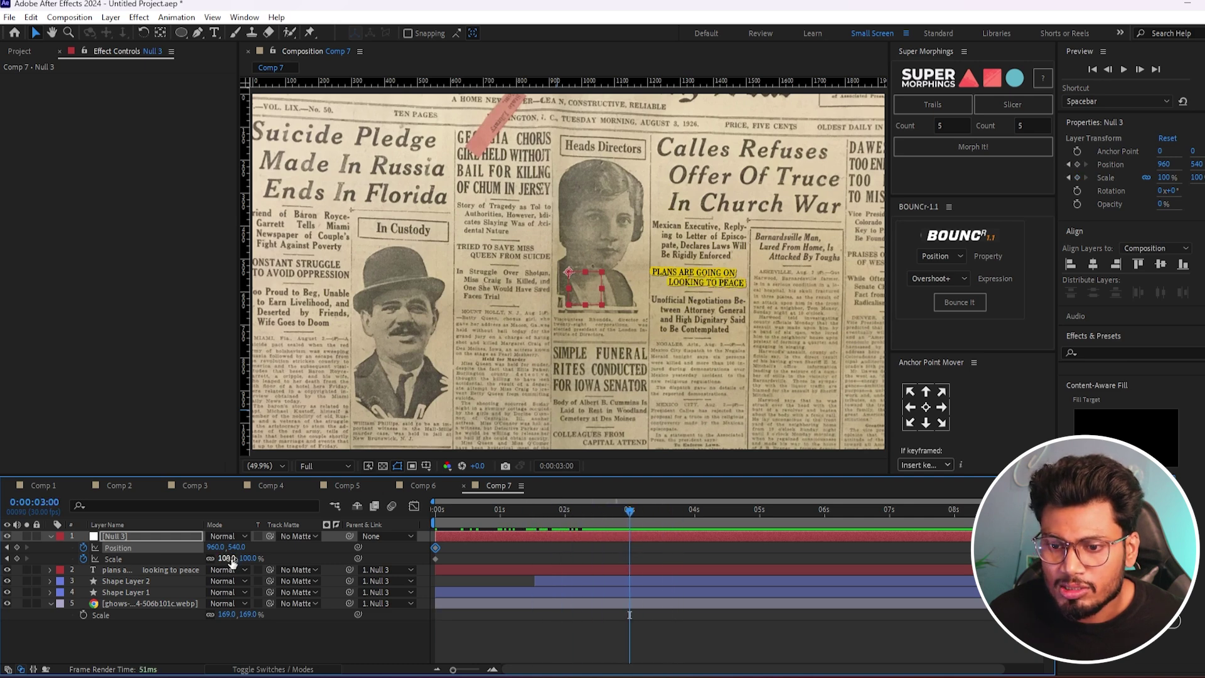
left_click_drag(231, 560, 216, 548)
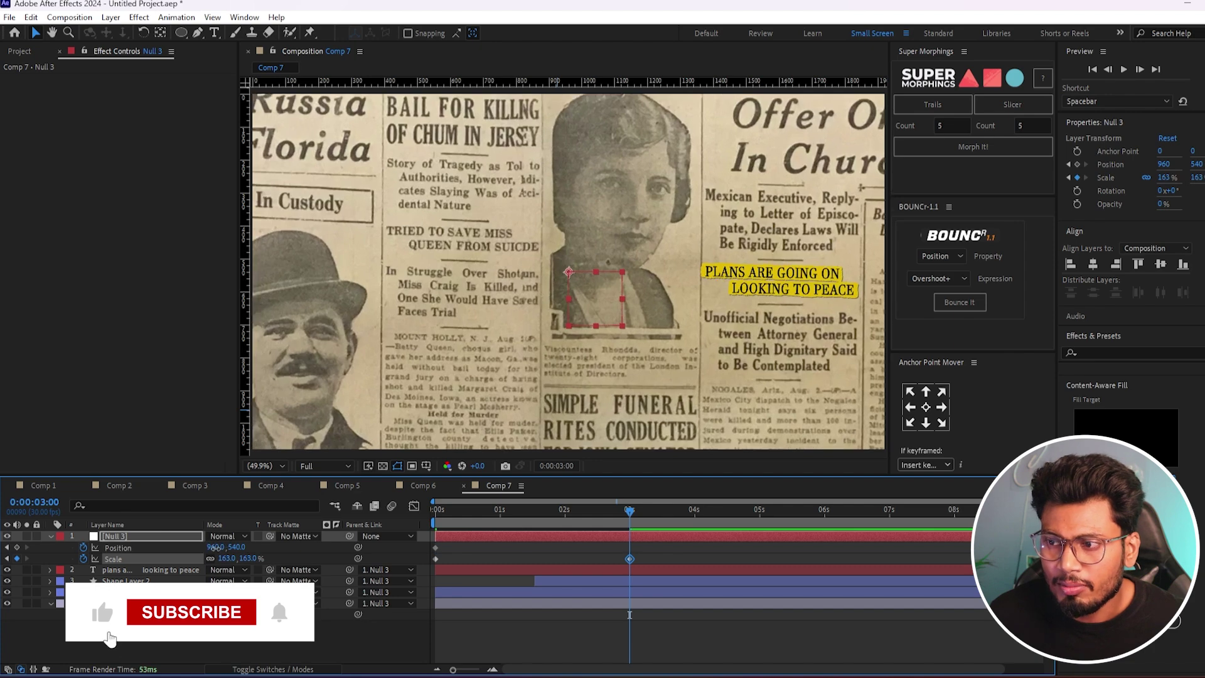
key("alt+shift+p")
Step: Preview the push-in and move the end keyframes from 3 s to 4 s
key("Home")
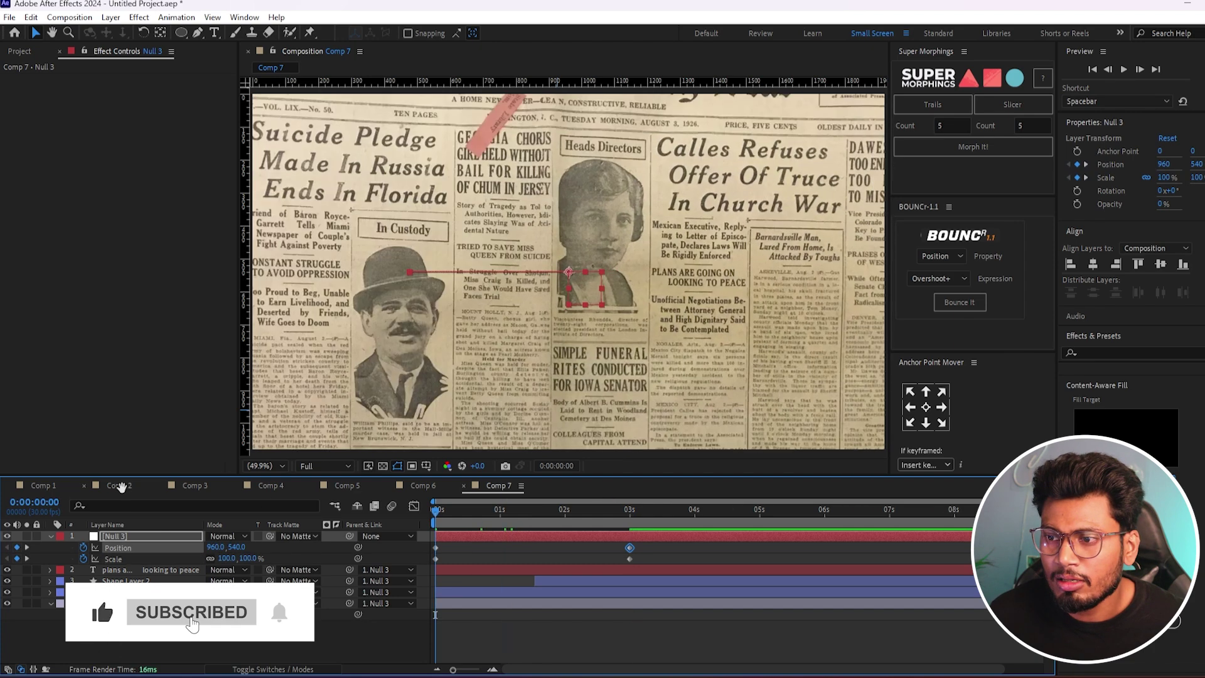
key("space")
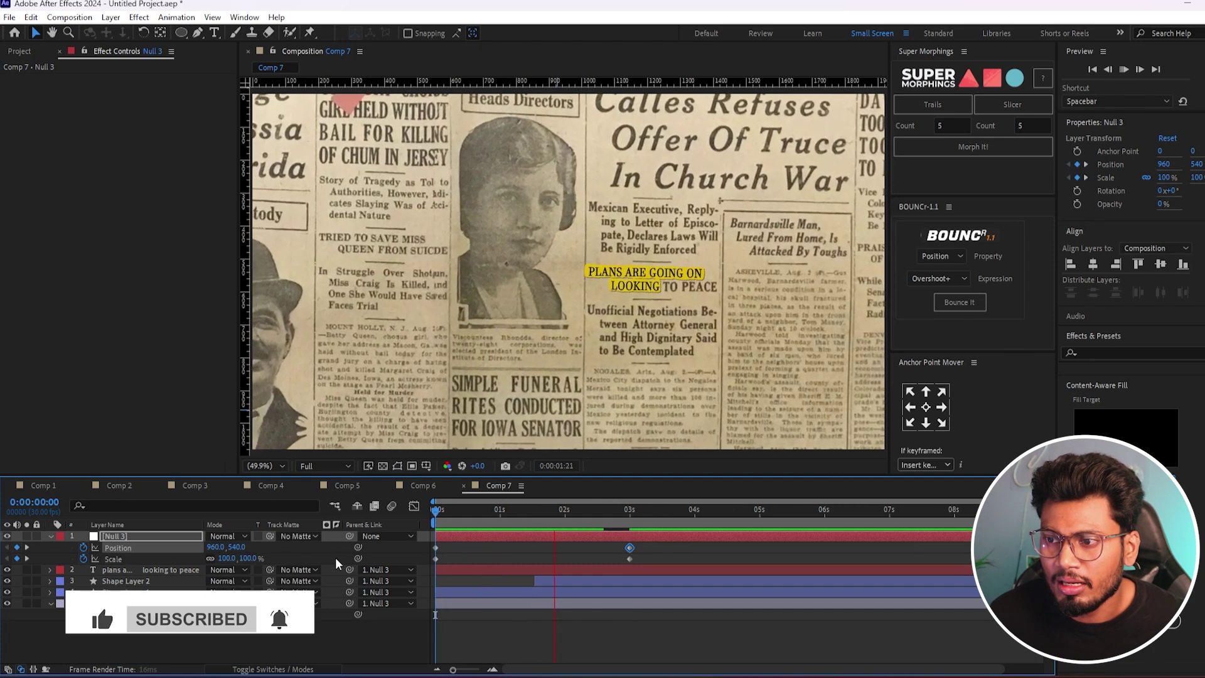
key("space")
left_click_drag(631, 559, 691, 559)
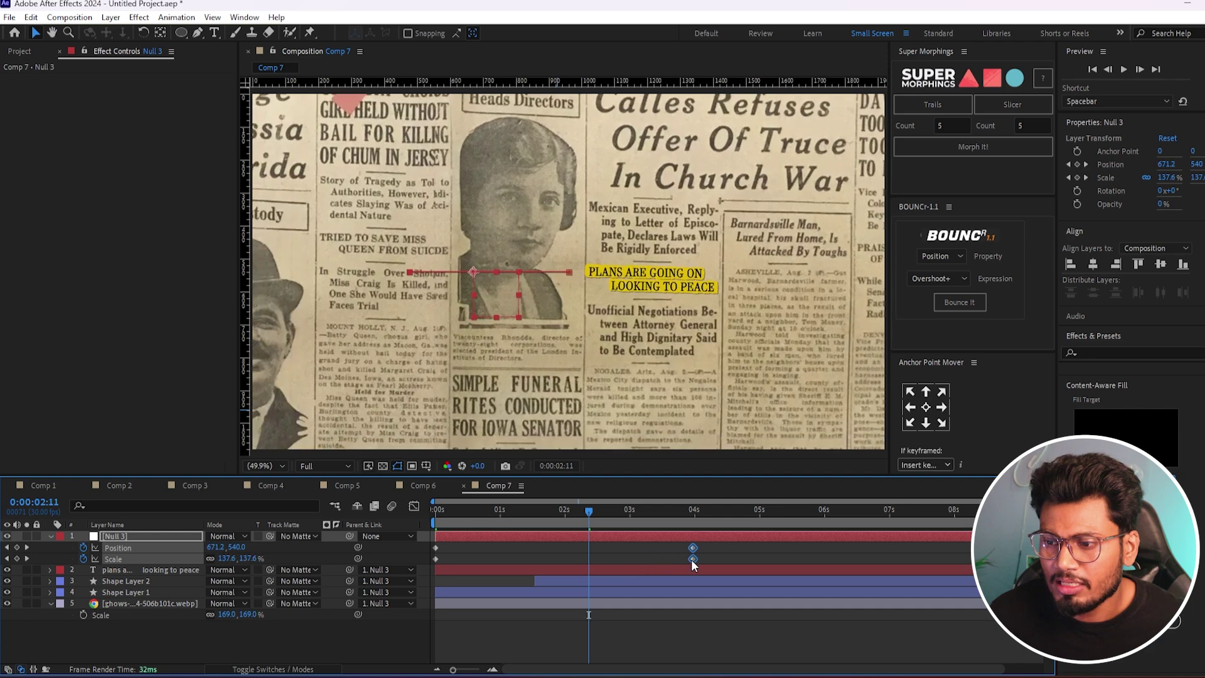
key("Home")
key("space")
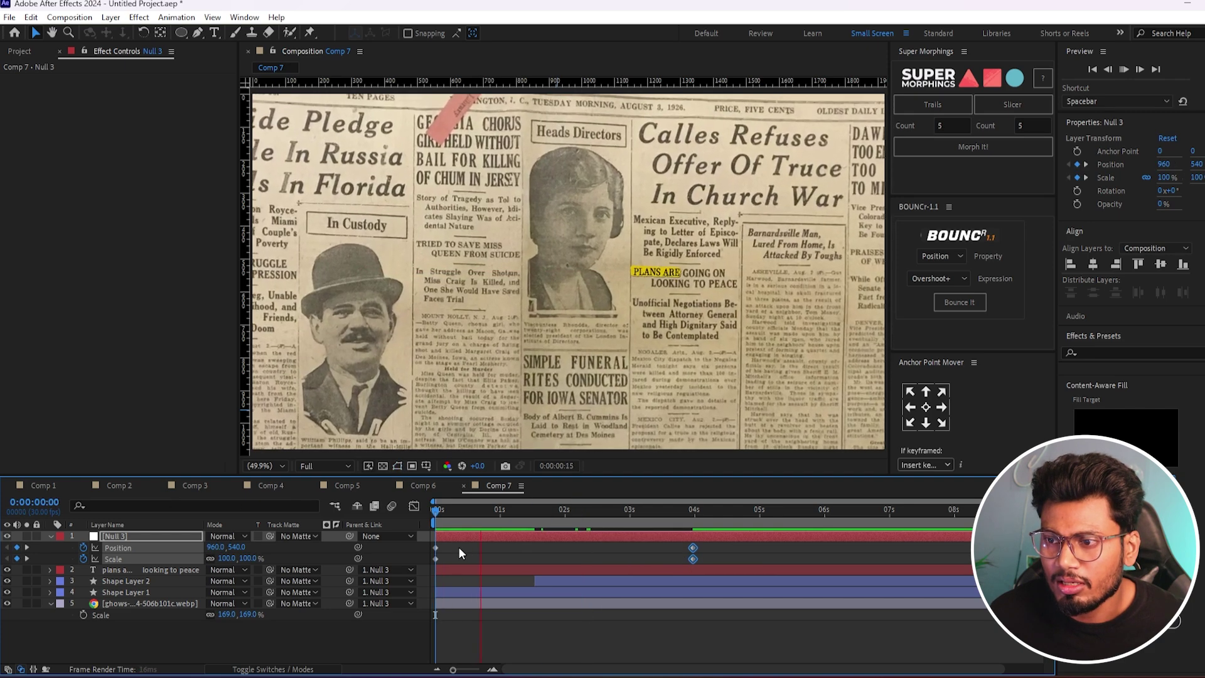
key("space")
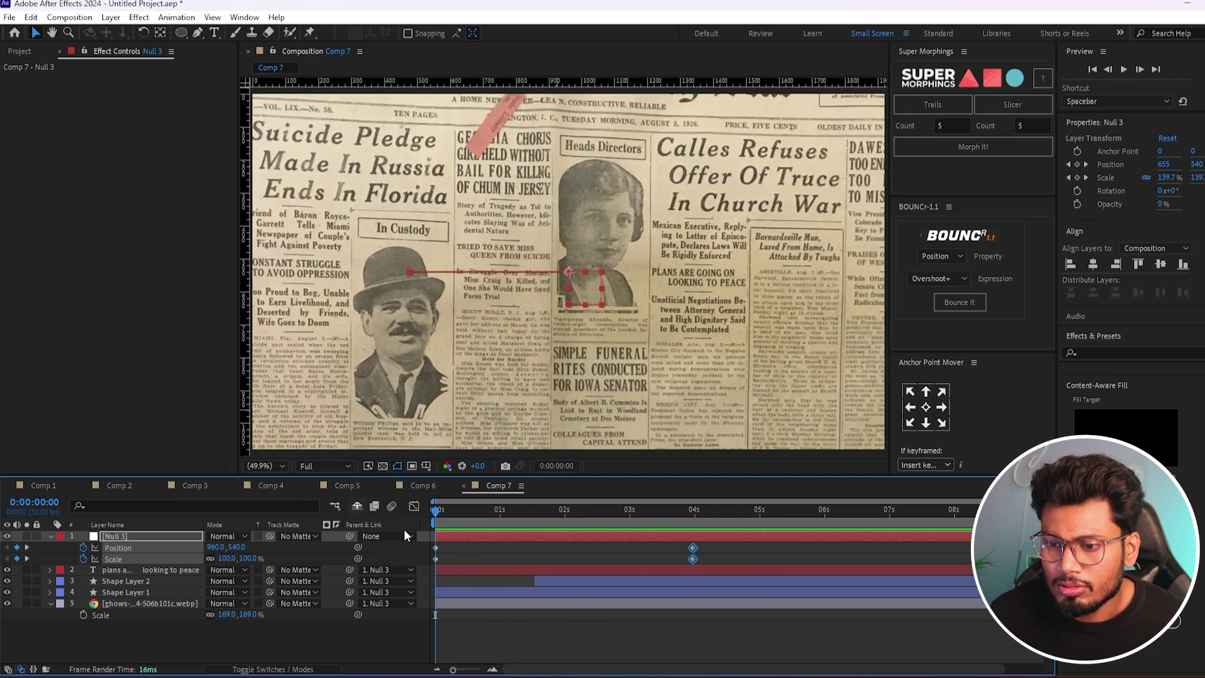
Step: Adjust the scale, preview again, and apply Easy Ease (F9) to all the null's keyframes
left_click(452, 545)
left_click_drag(231, 560, 251, 560)
key("space")
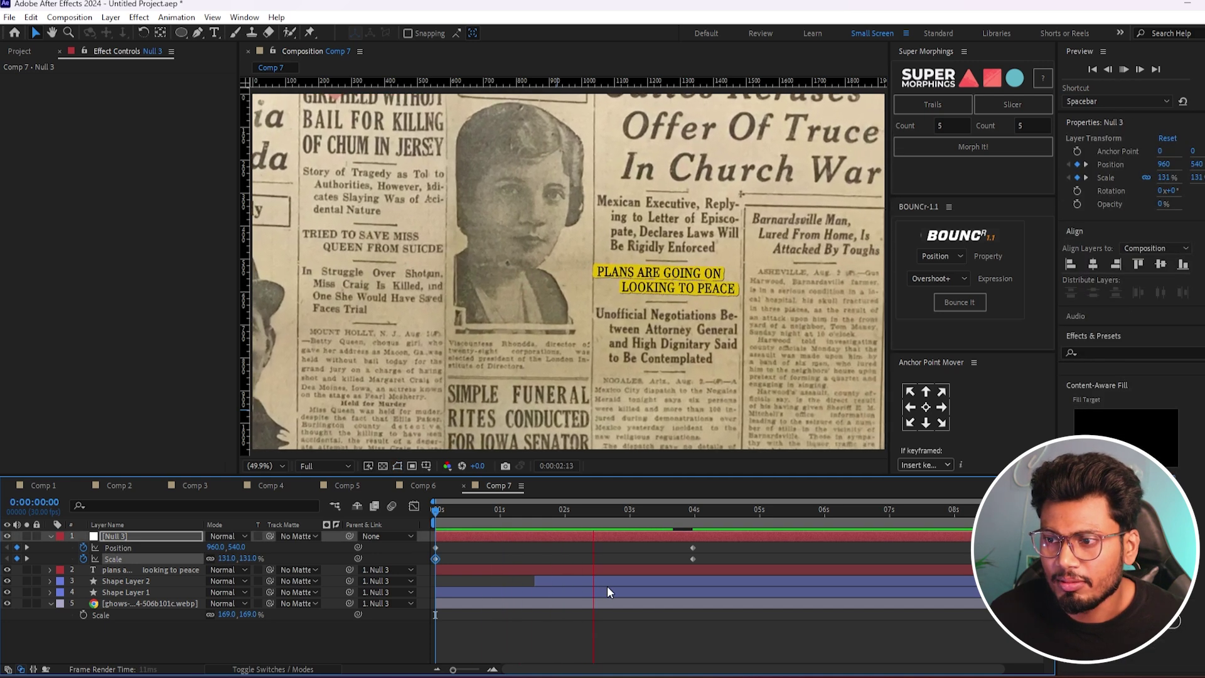
key("space")
left_click(513, 629)
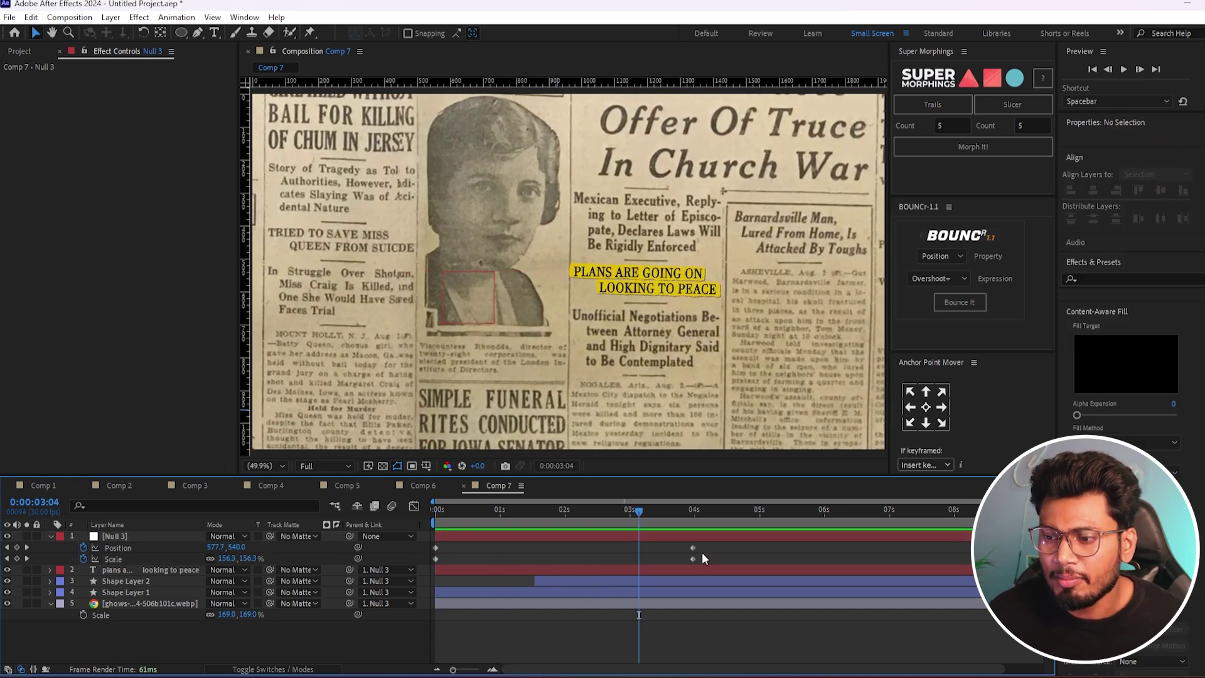
left_click_drag(707, 542, 408, 561)
key("F9")
left_click(477, 624)
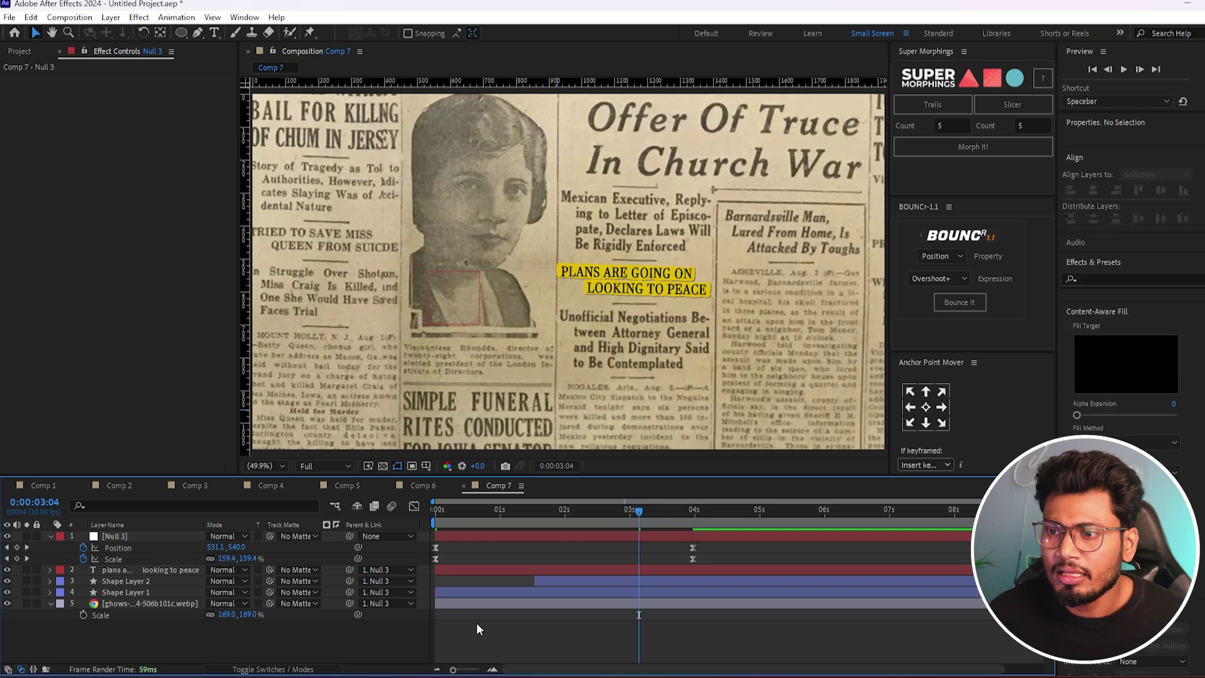
Step: Add a new adjustment layer at the top of the timeline
right_click(197, 646)
mouse_move(253, 486)
left_click(424, 590)
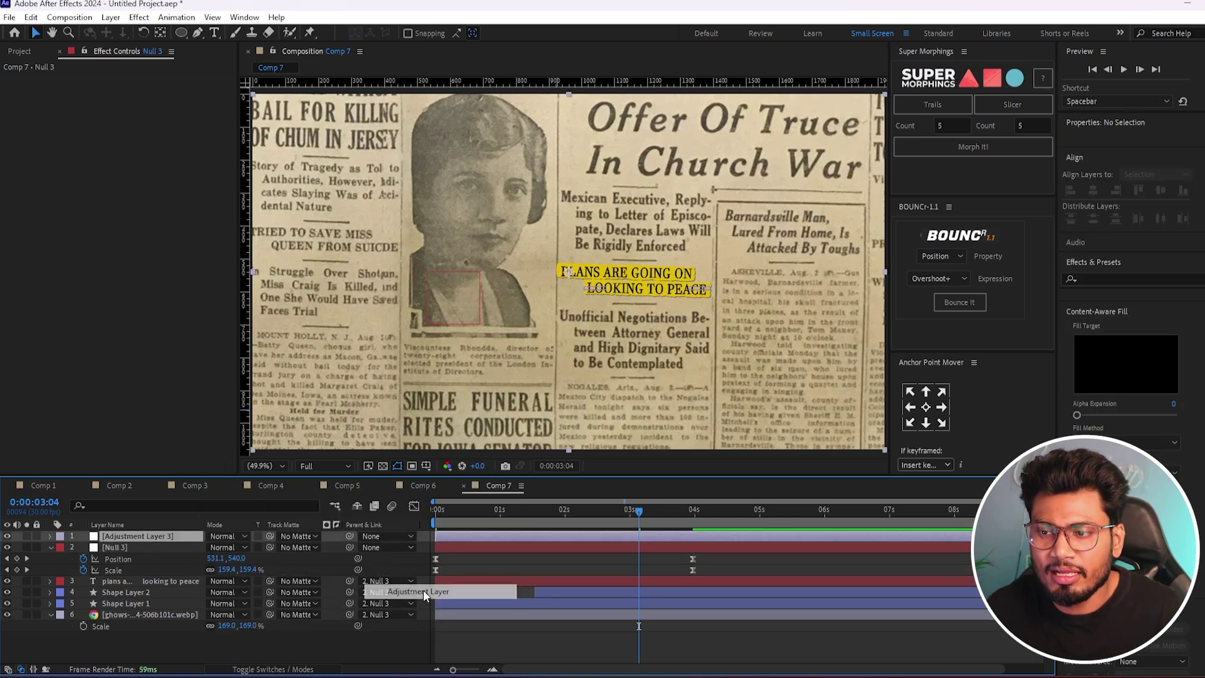
Step: Apply Add Grain to the adjustment layer and set its Viewing Mode to Final Output
key("ctrl+space")
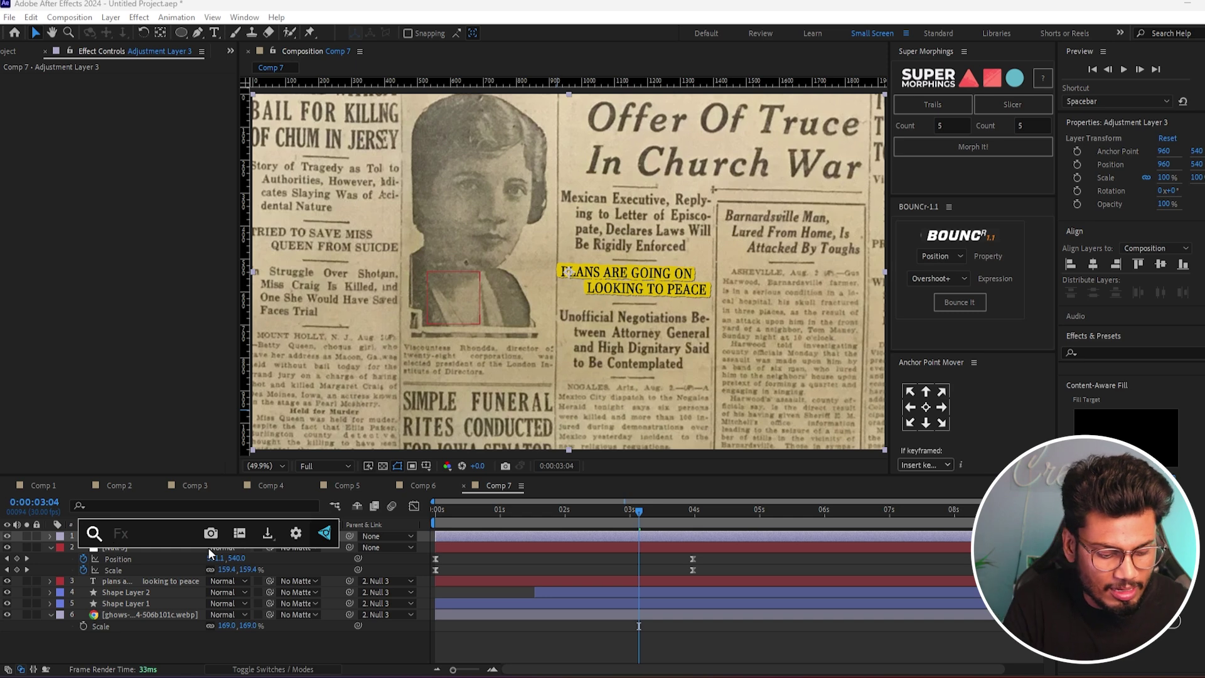
type("grai")
key("Escape")
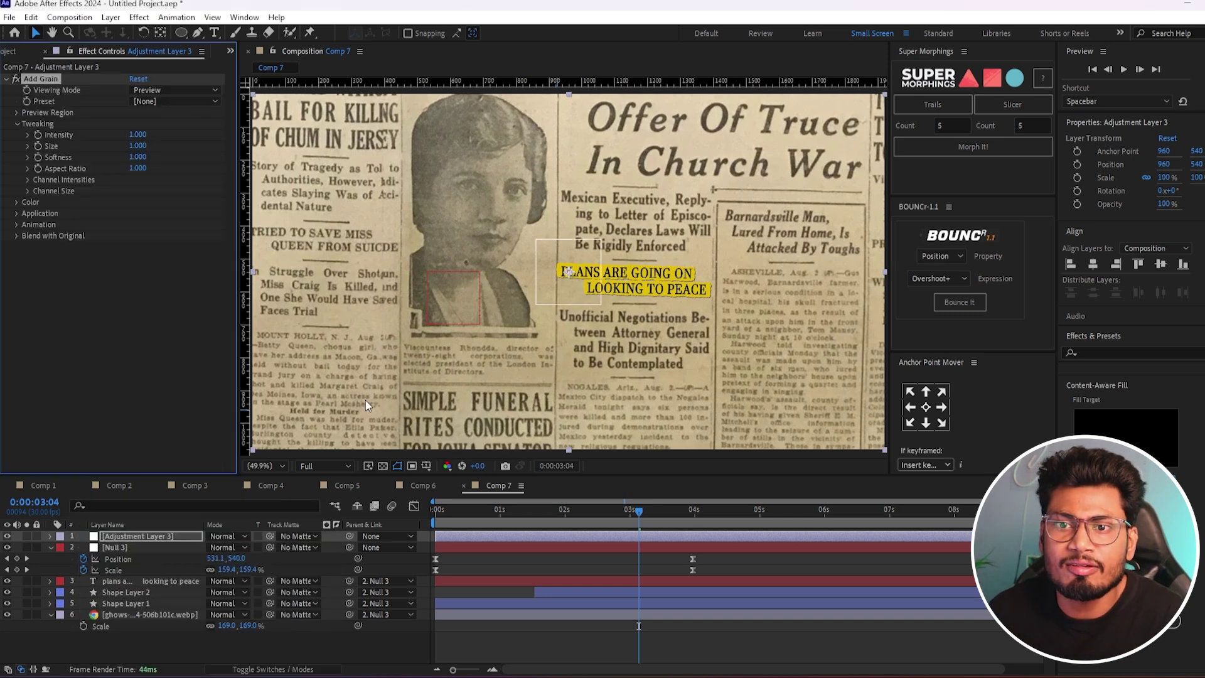
left_click(171, 89)
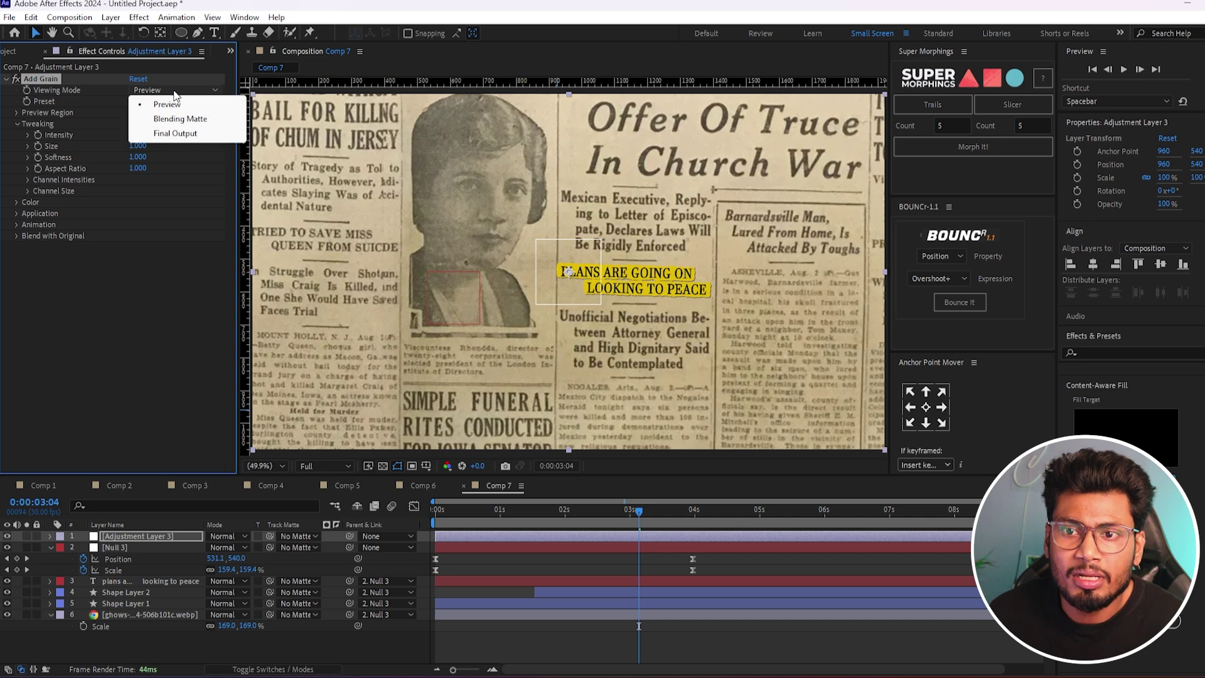
left_click(179, 133)
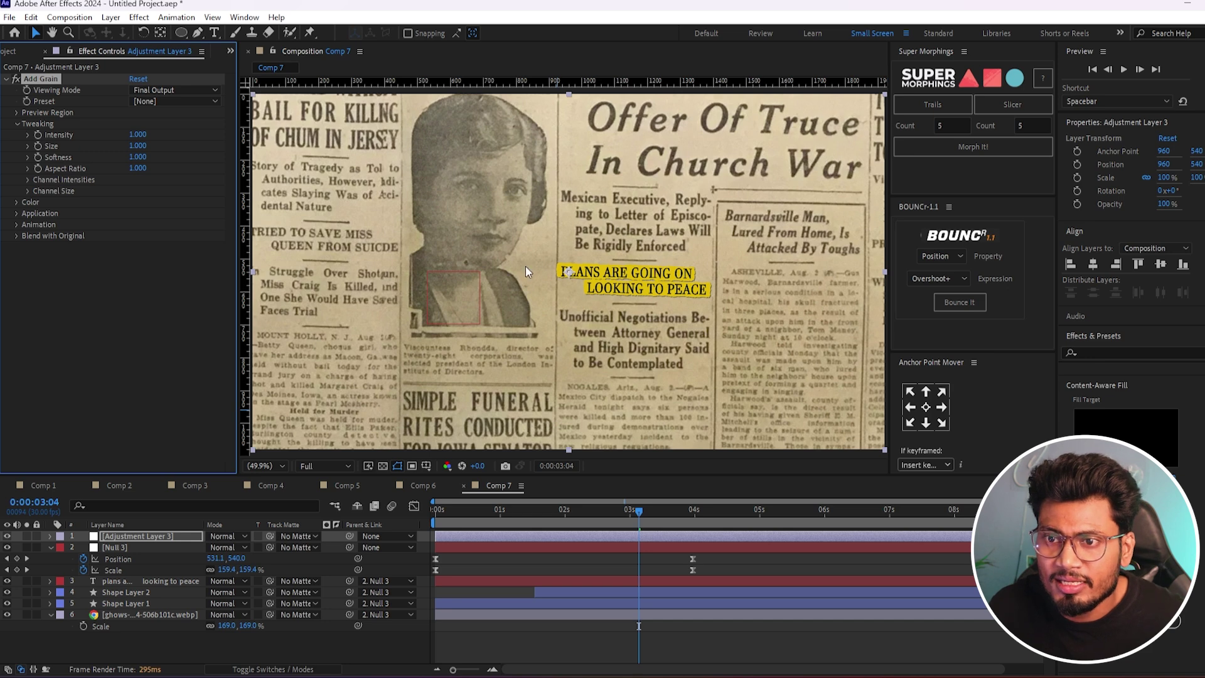
left_click(116, 645)
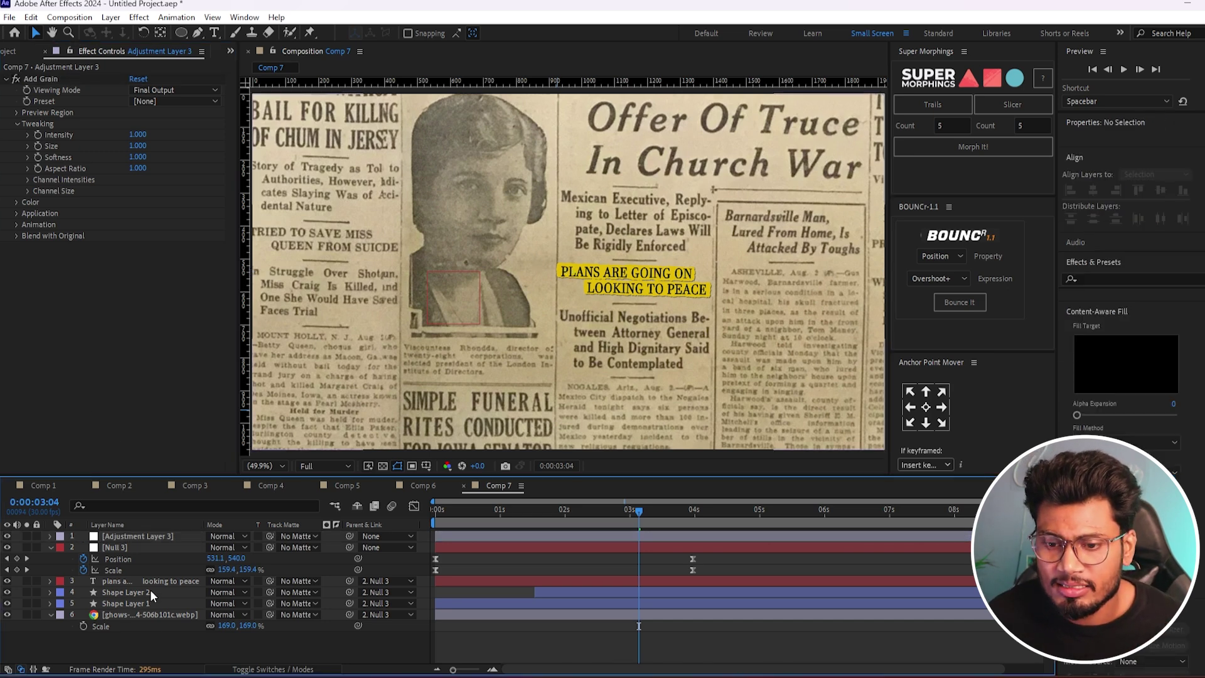
Step: Create Black Solid 2 with a subtracted ellipse mask feathered to 350 pixels
right_click(122, 645)
mouse_move(150, 482)
left_click(331, 520)
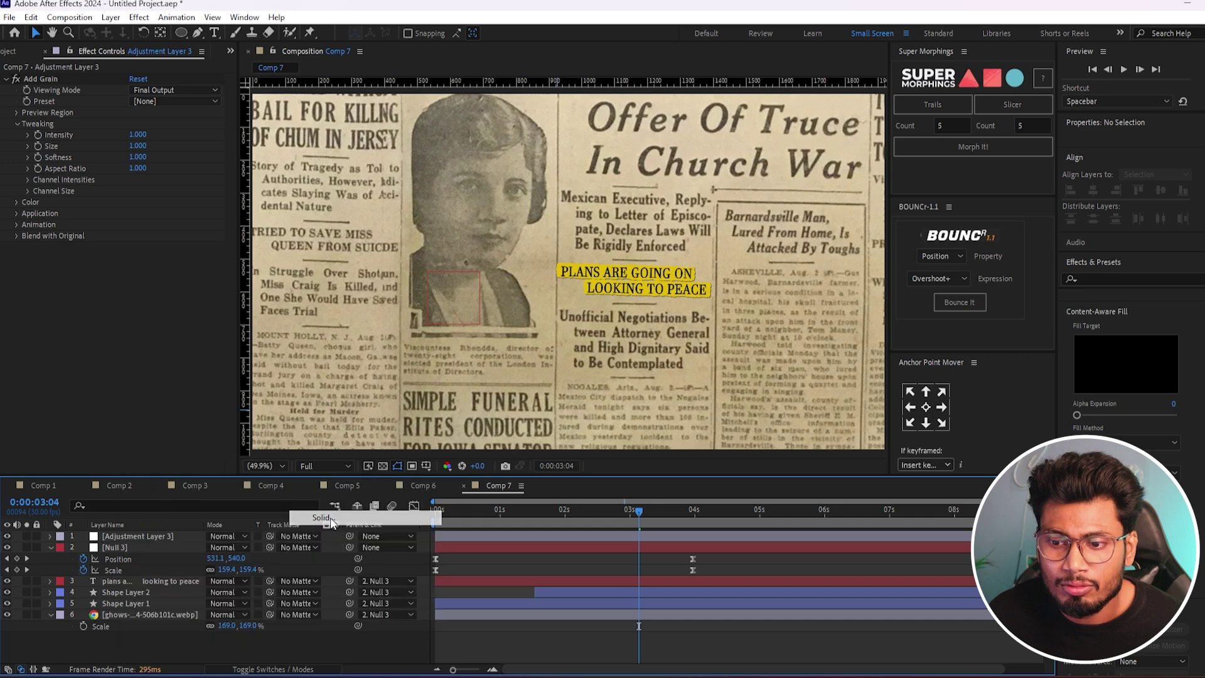
left_click(601, 480)
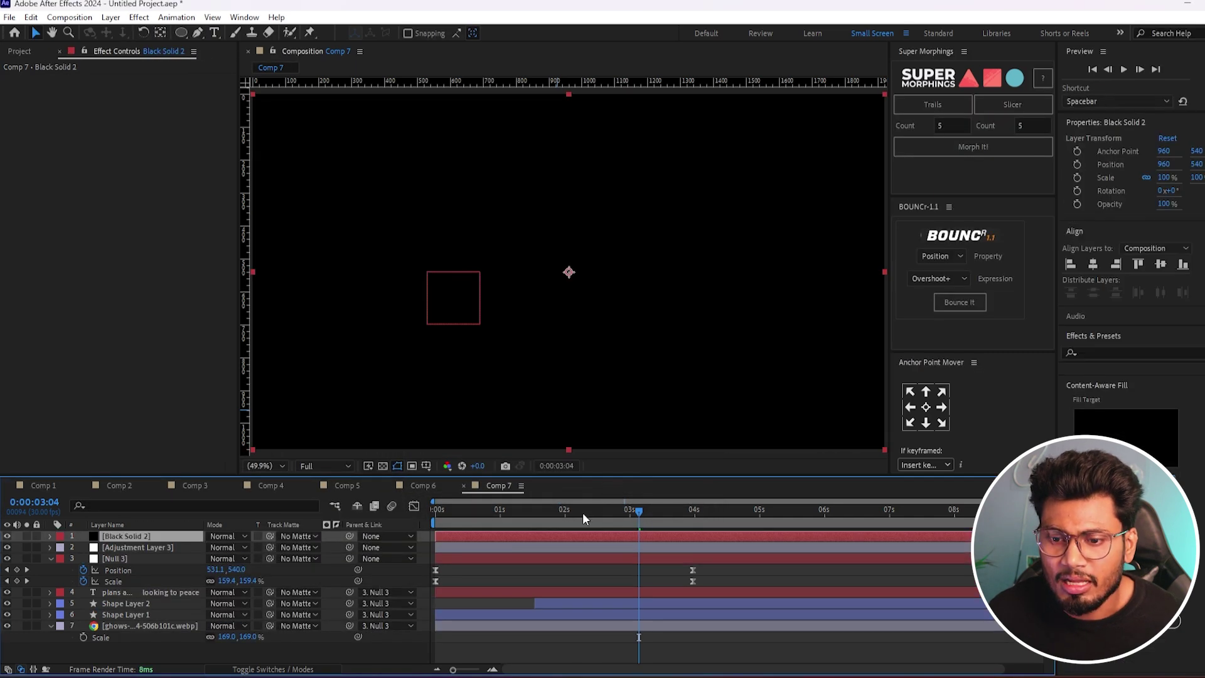
double_click(182, 33)
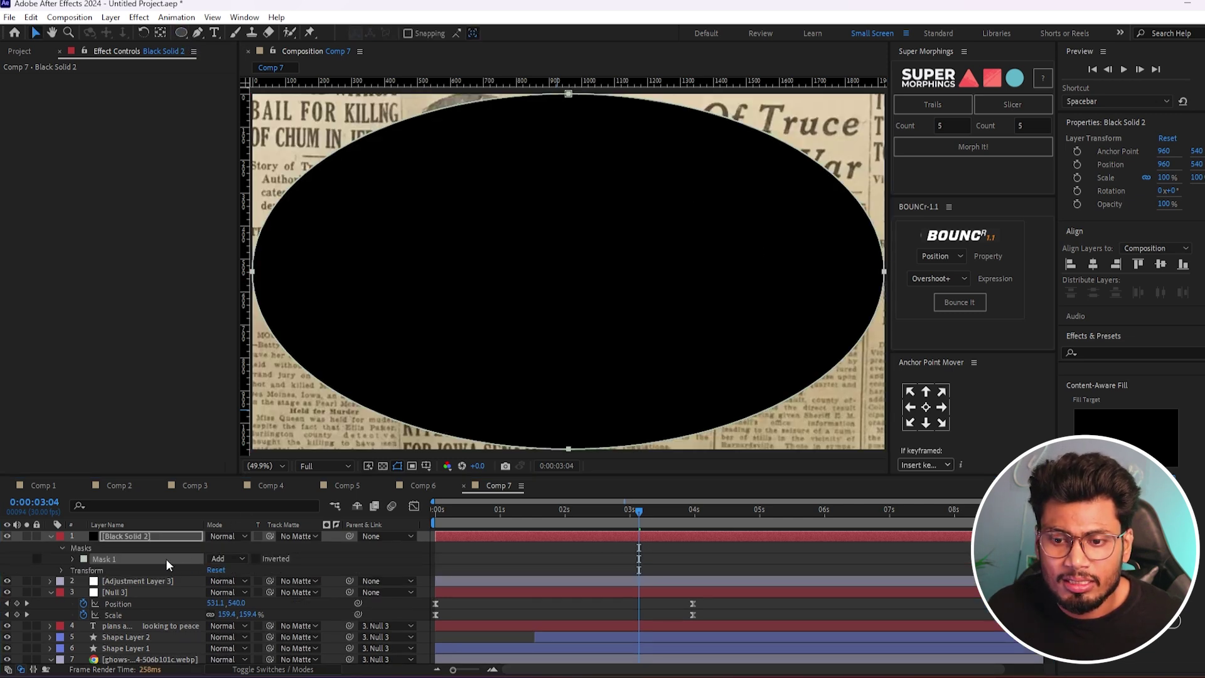
left_click(227, 558)
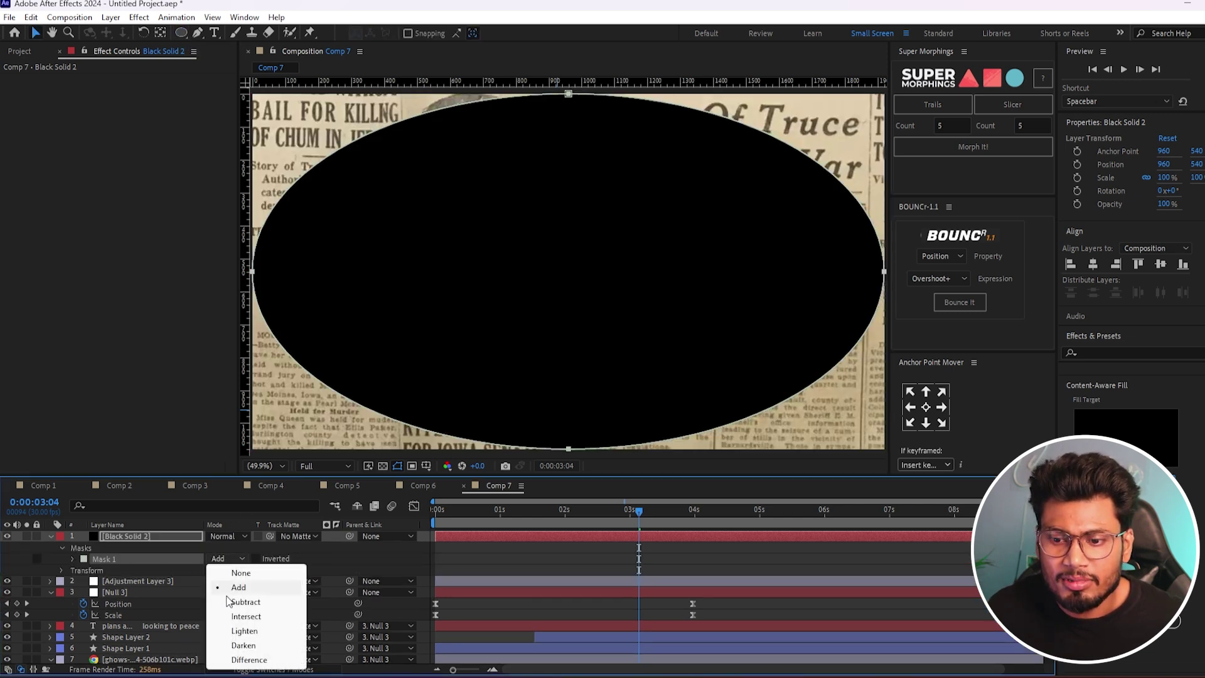
left_click(276, 603)
left_click(72, 558)
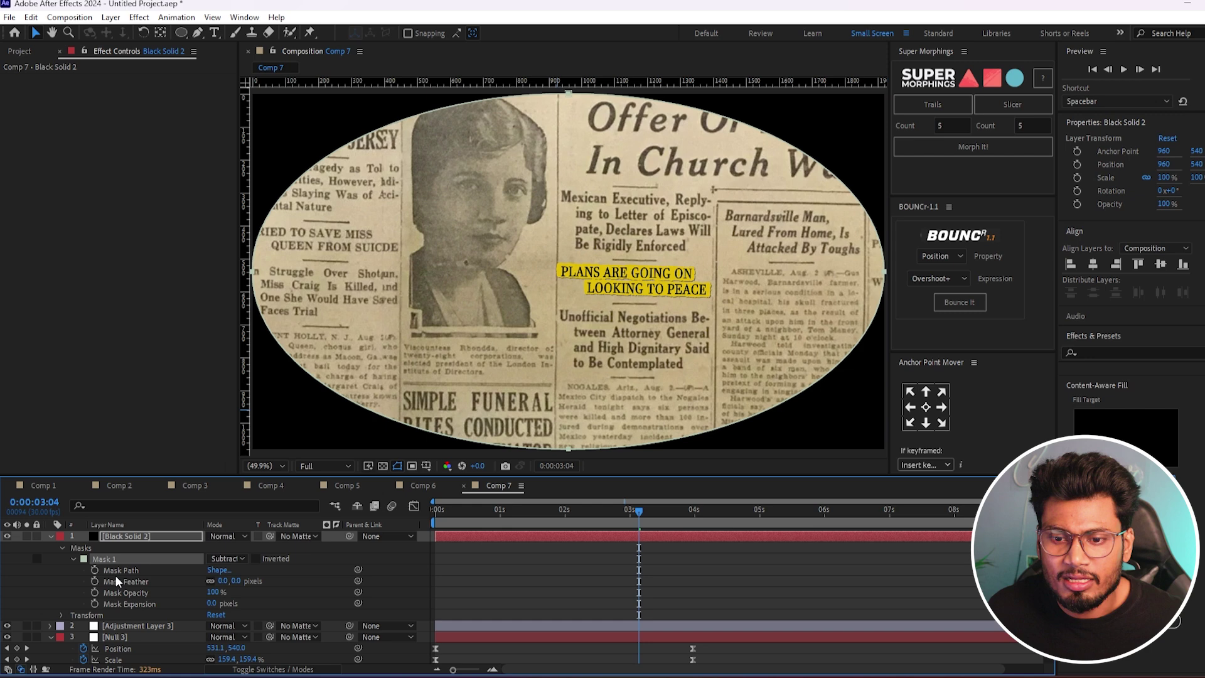
left_click(224, 581)
key("Return")
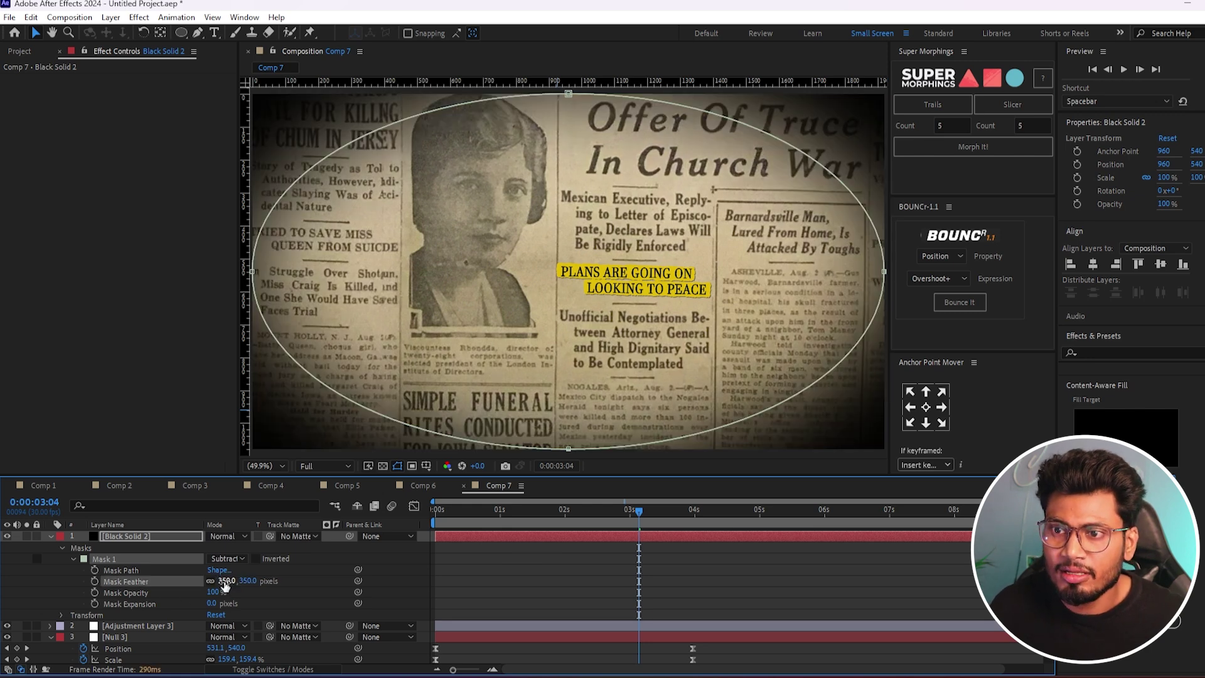
Step: Set the vignette layer's opacity to 85% and bring back its Mask 1 properties
left_click(136, 536)
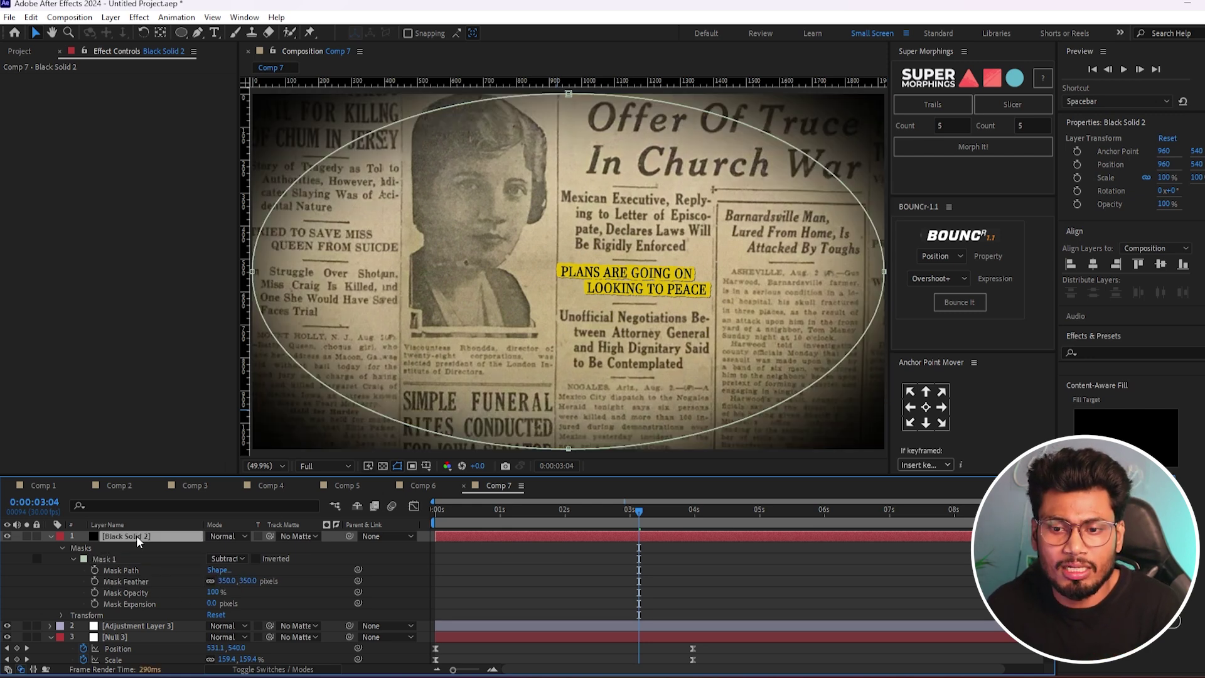
key("t")
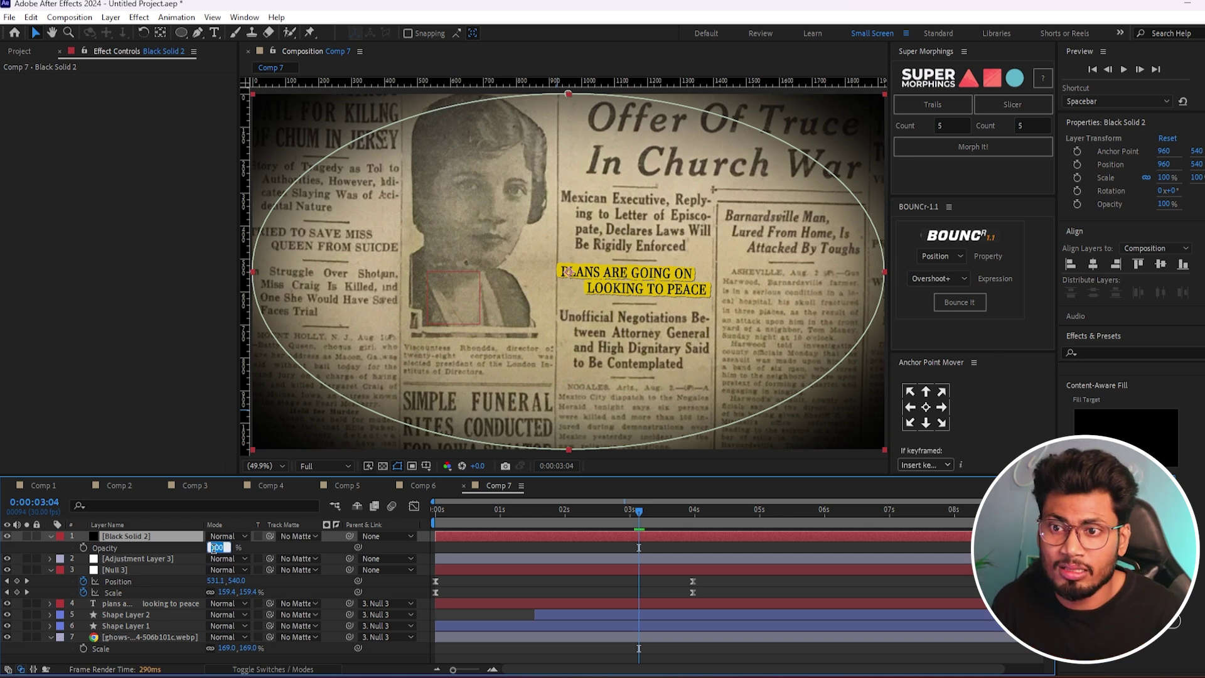
type("90")
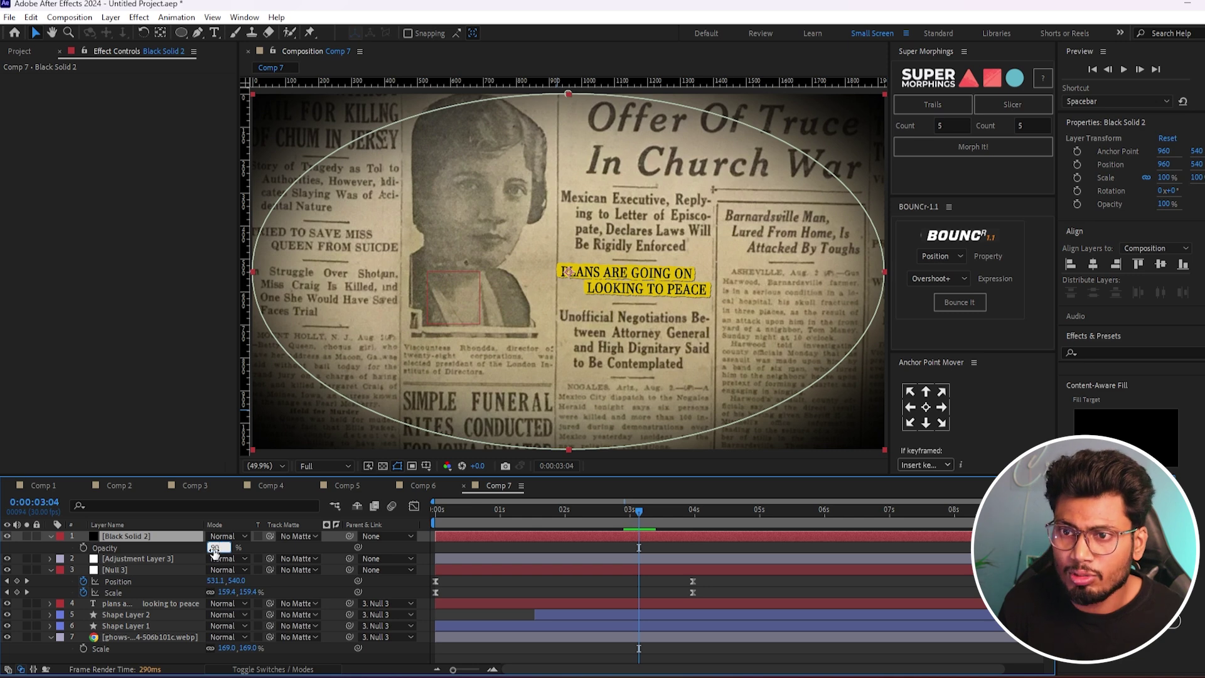
key("Return")
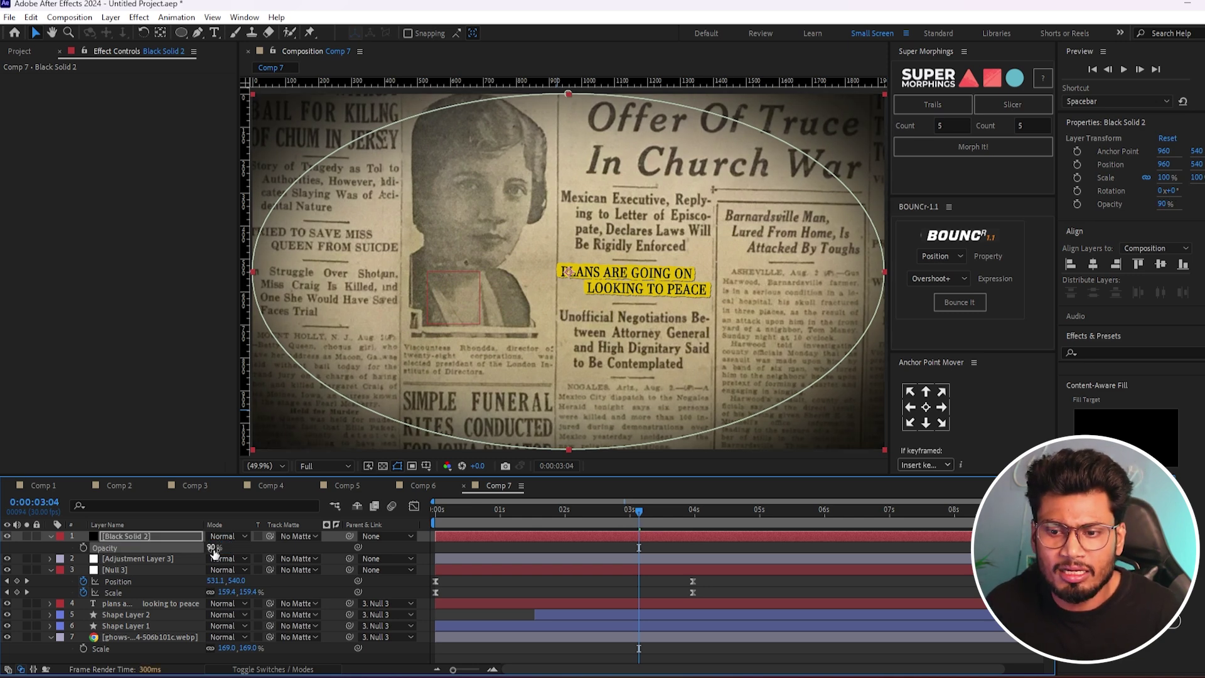
type("85")
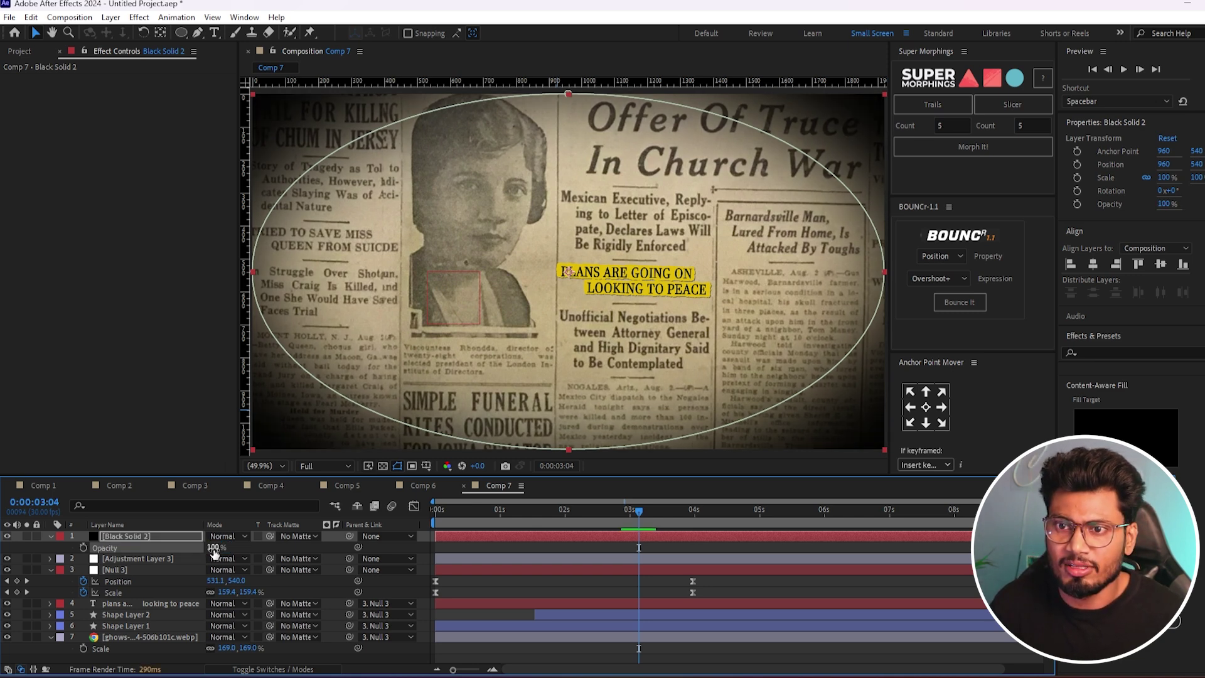
key("Return")
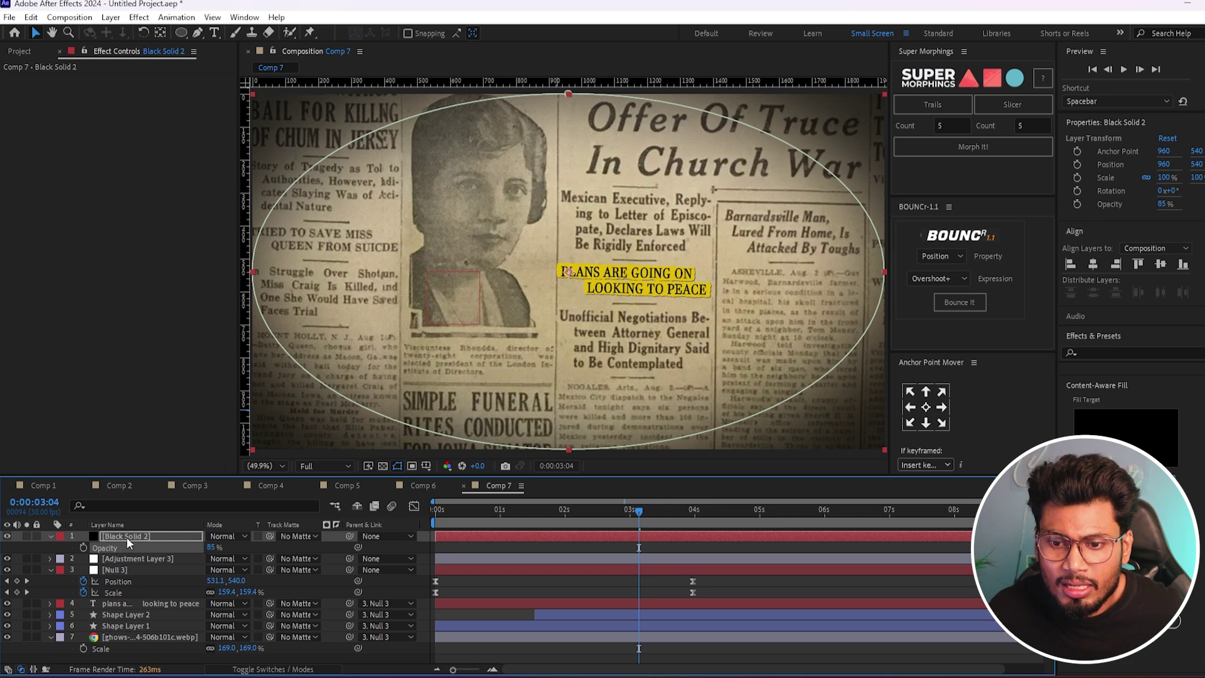
key("m")
left_click(104, 548)
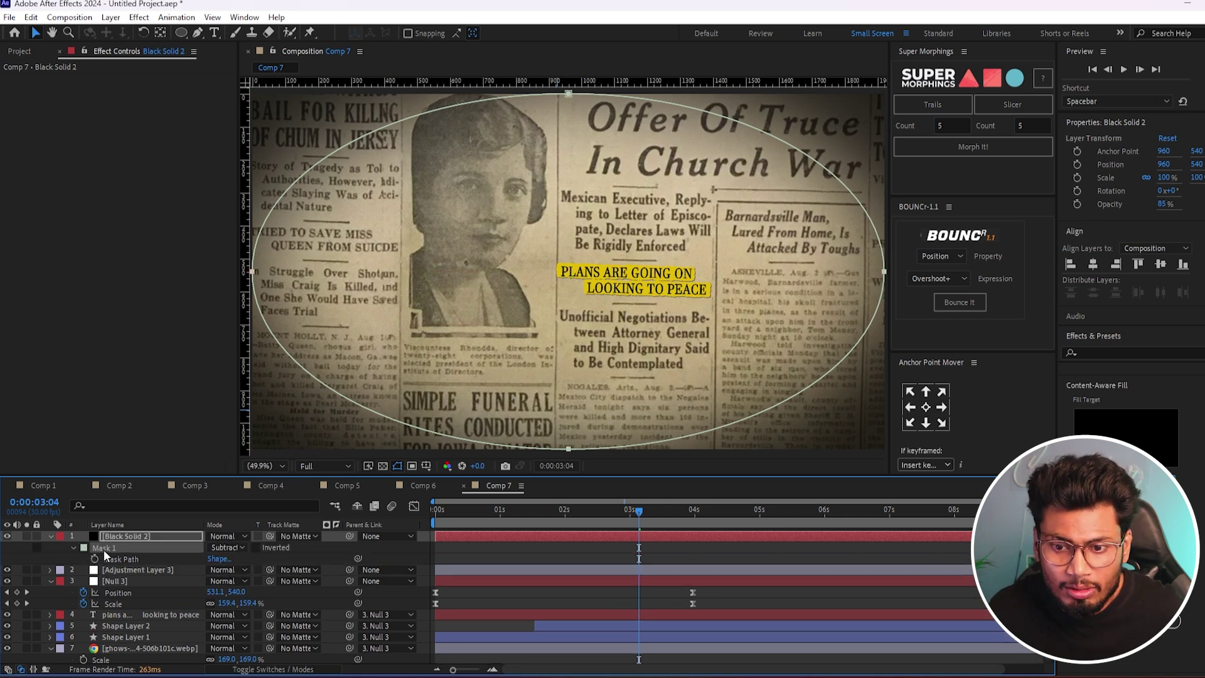
Step: Add a new adjustment layer with Fast Box Blur applied
right_click(57, 555)
mouse_move(188, 391)
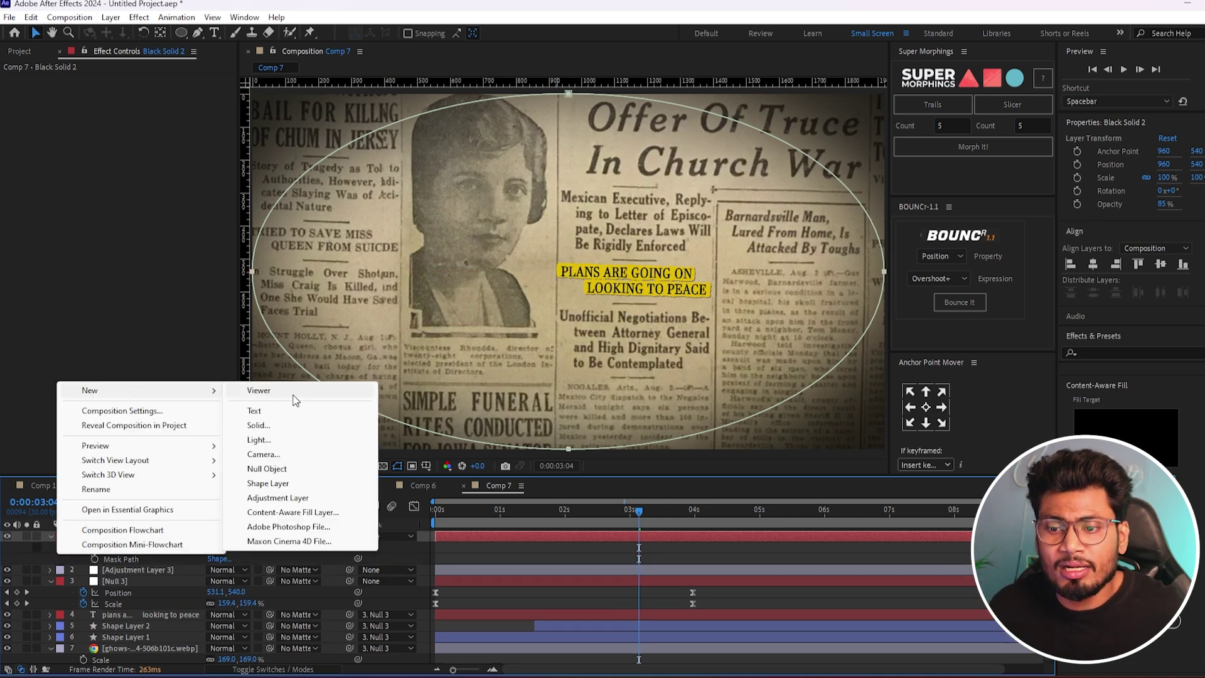
left_click(278, 498)
key("ctrl+space")
type("blur")
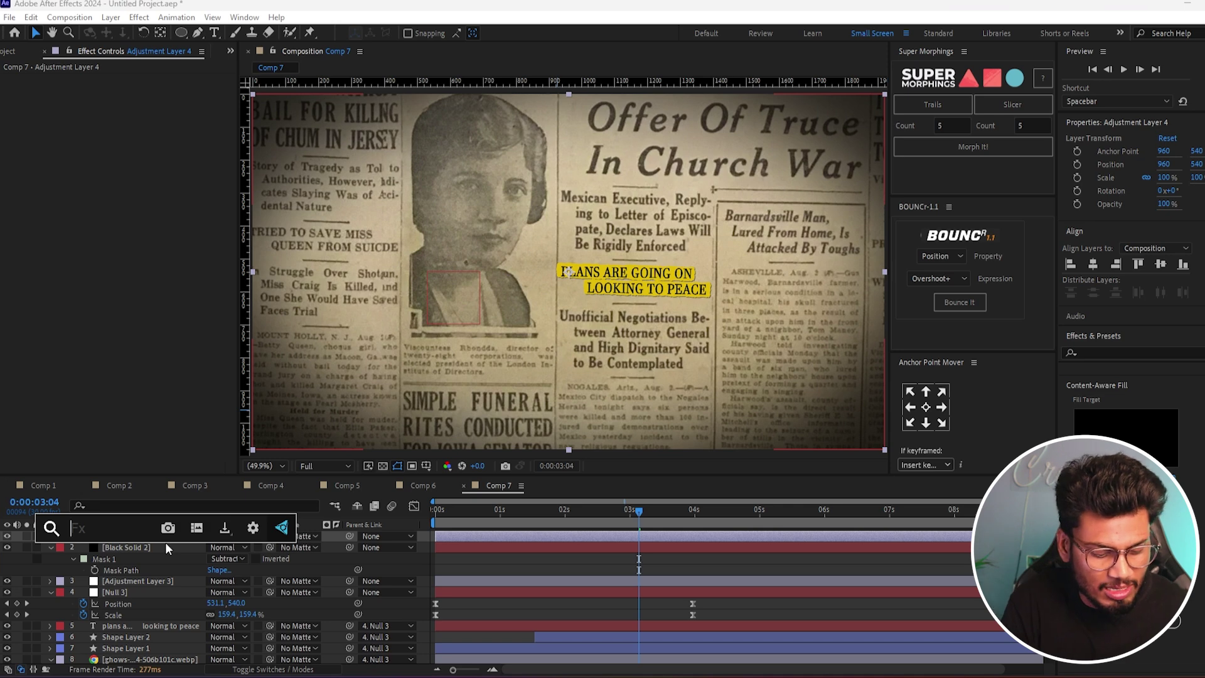
key("Escape")
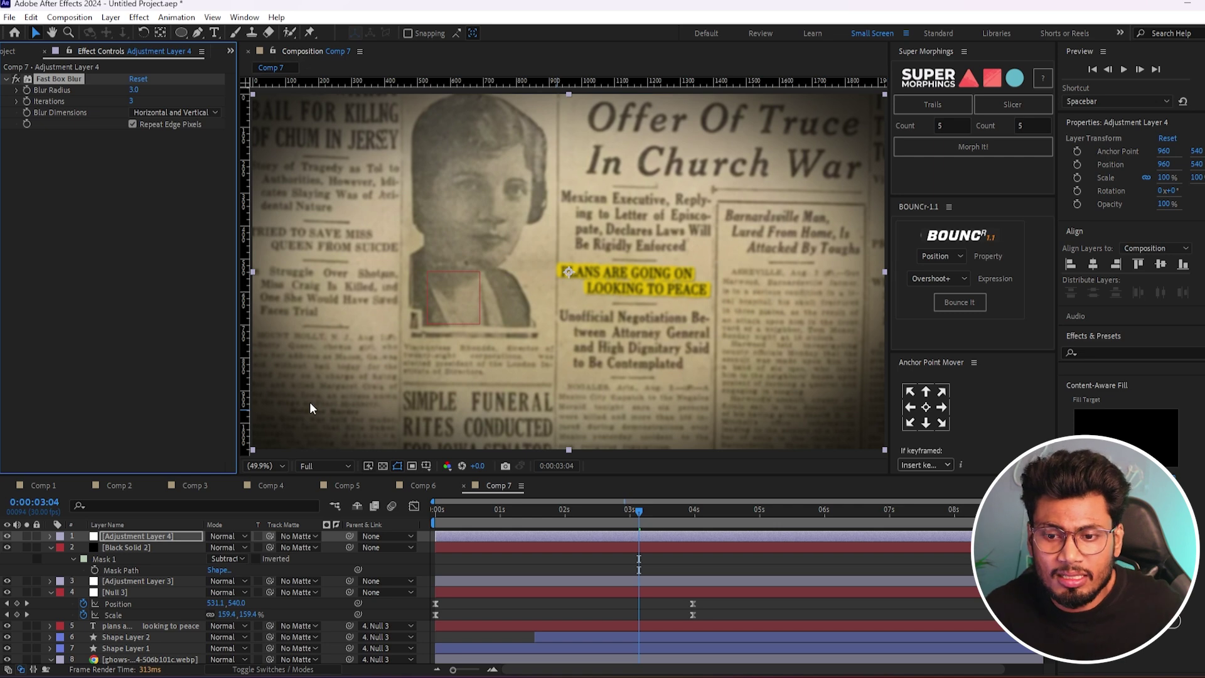
Step: Fit an elliptical mask to the blur layer so the centre stays sharp
key("ctrl+shift+n")
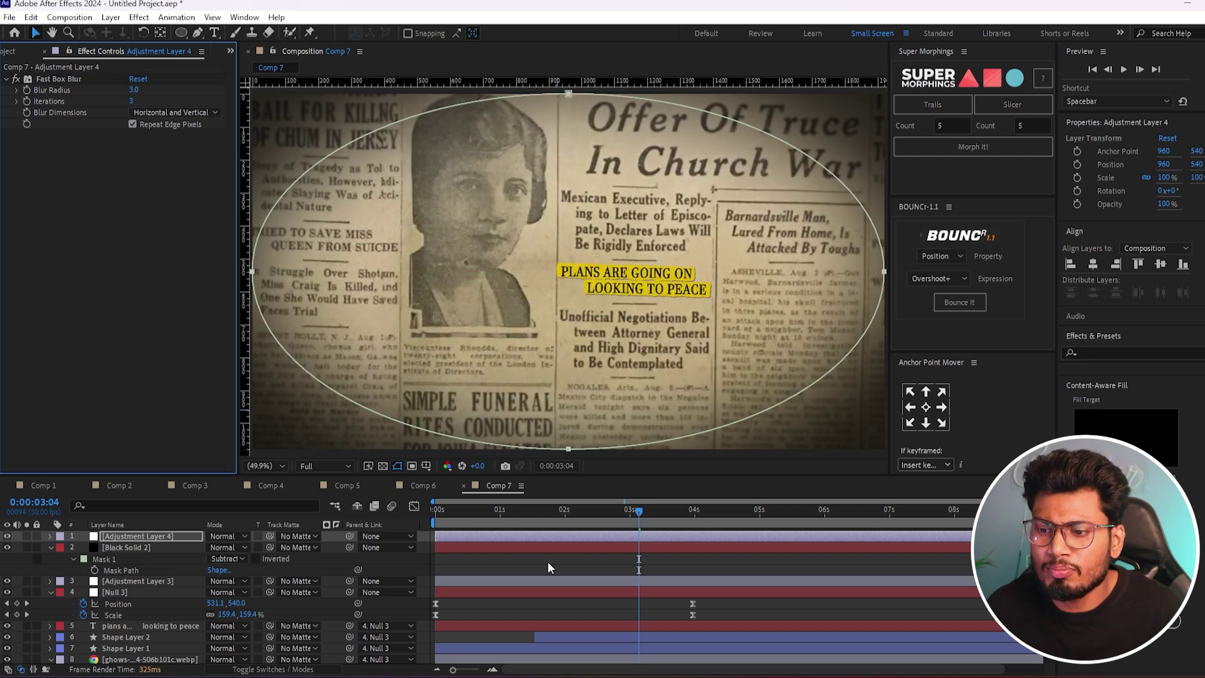
left_click(548, 563)
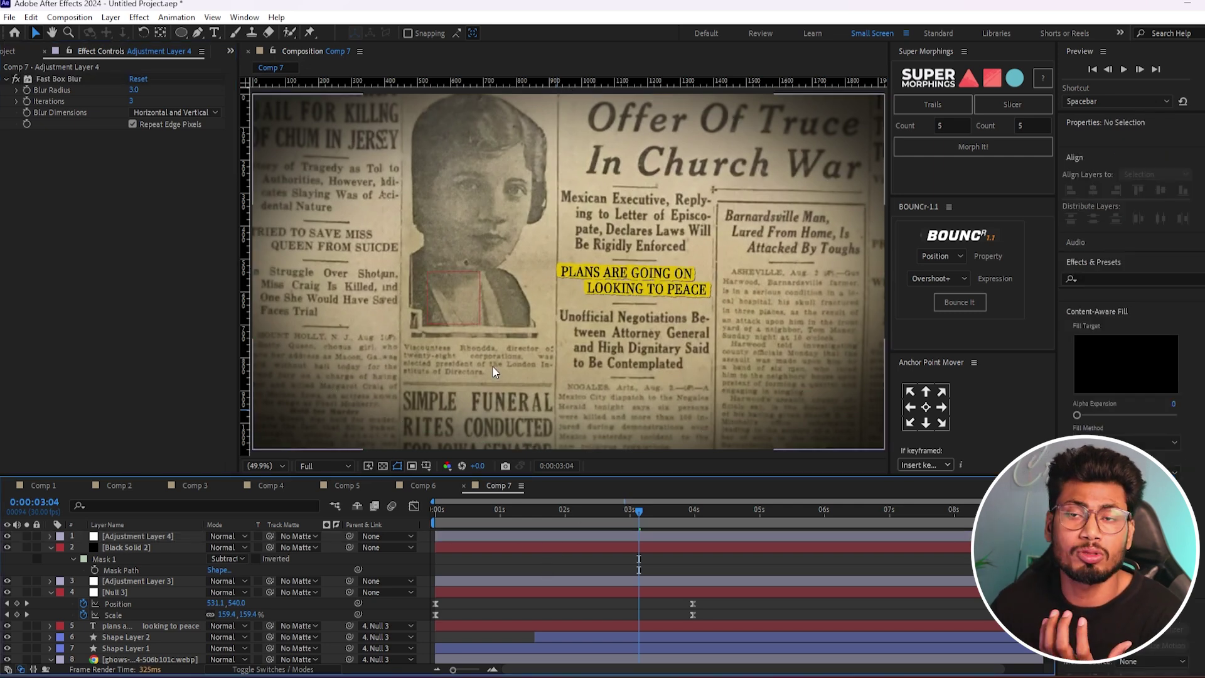
key("ctrl+0")
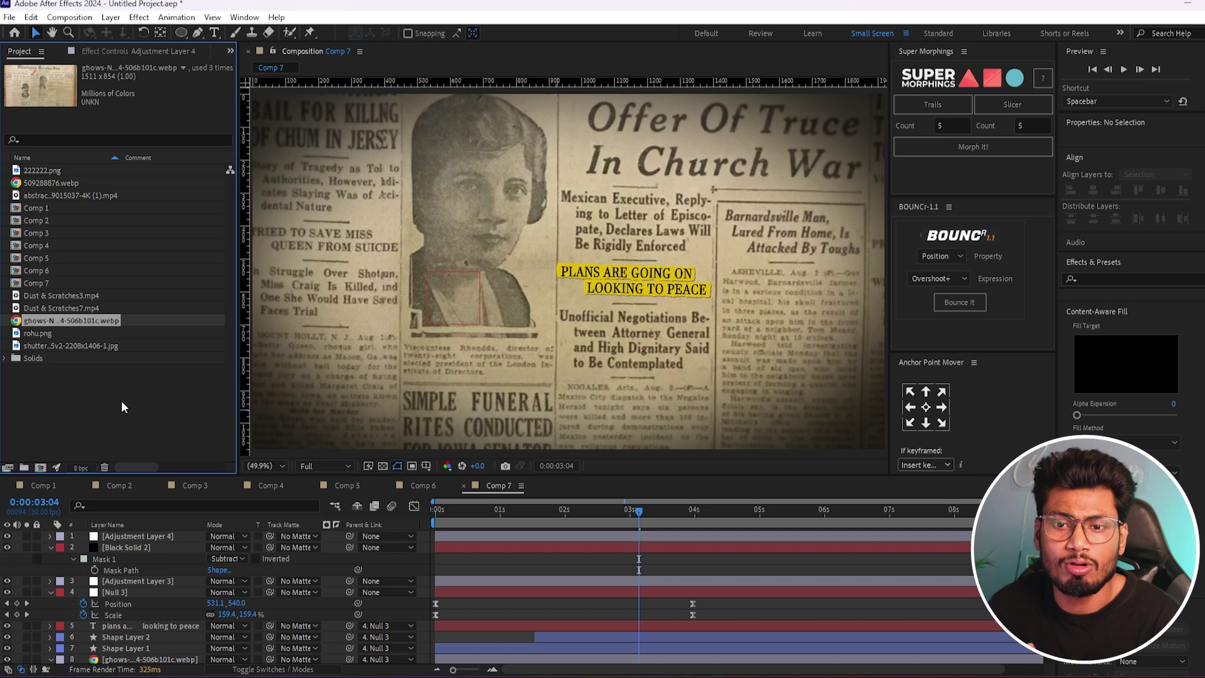
Step: Add Dust & Scratches3.mp4 as Comp 7's top layer and blend it in Screen mode
left_click(121, 407)
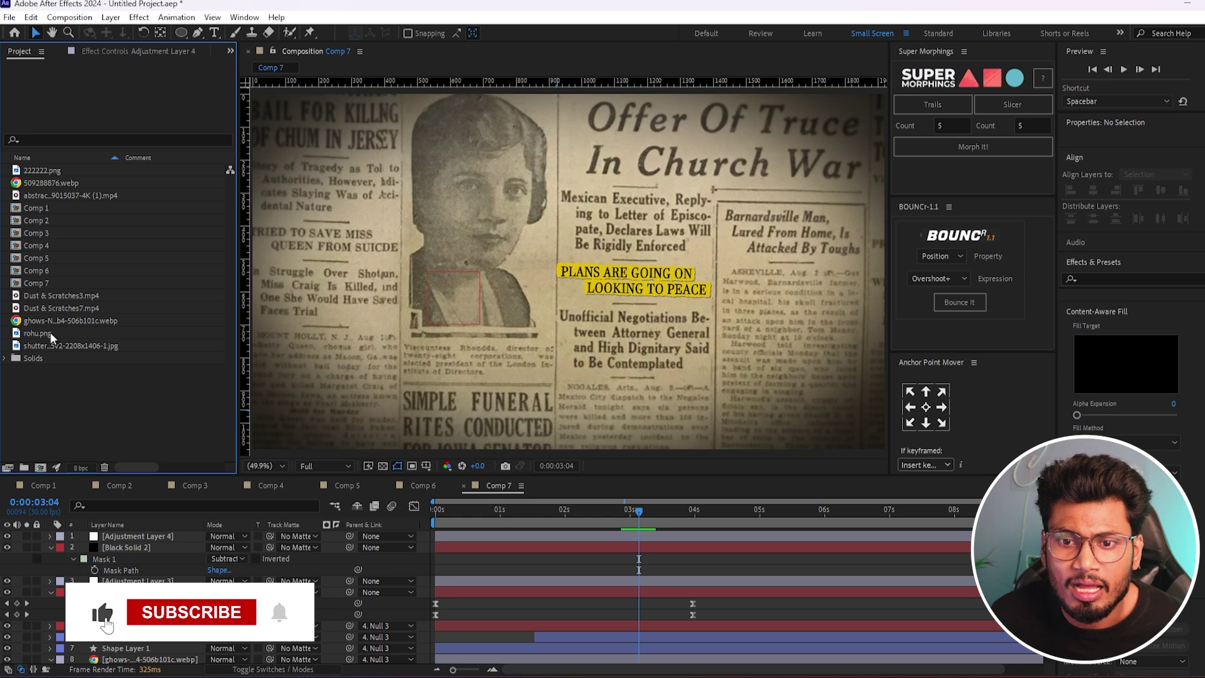
left_click(50, 296)
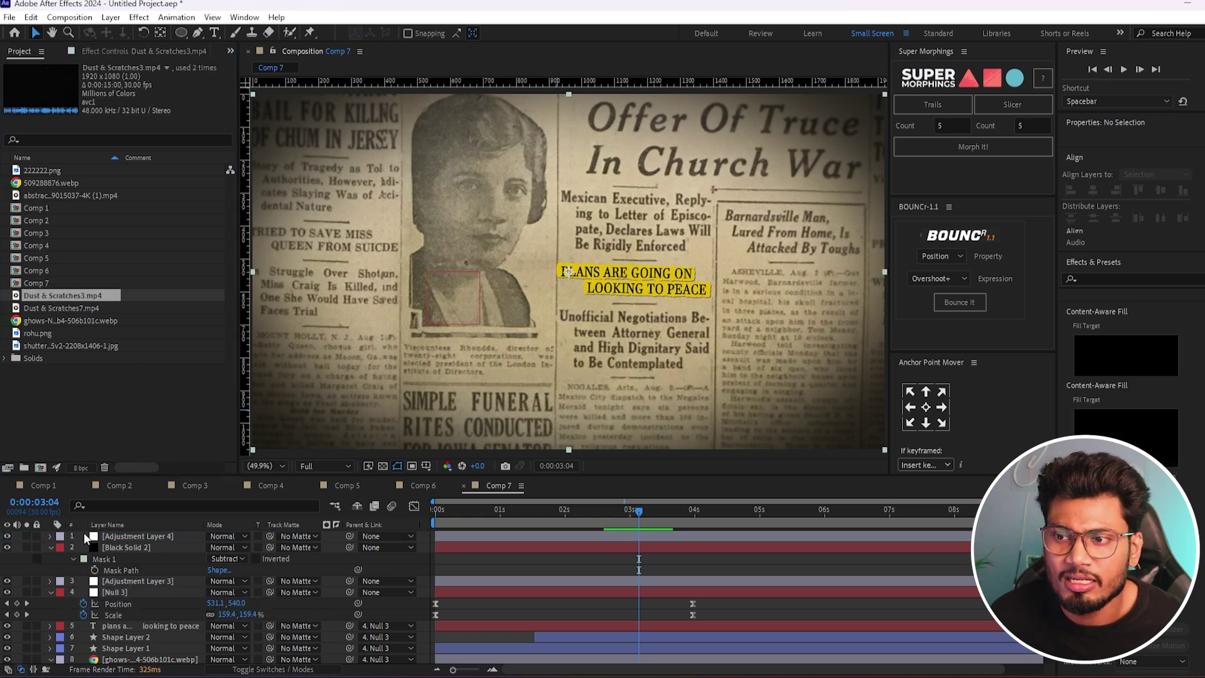
left_click_drag(86, 538, 88, 535)
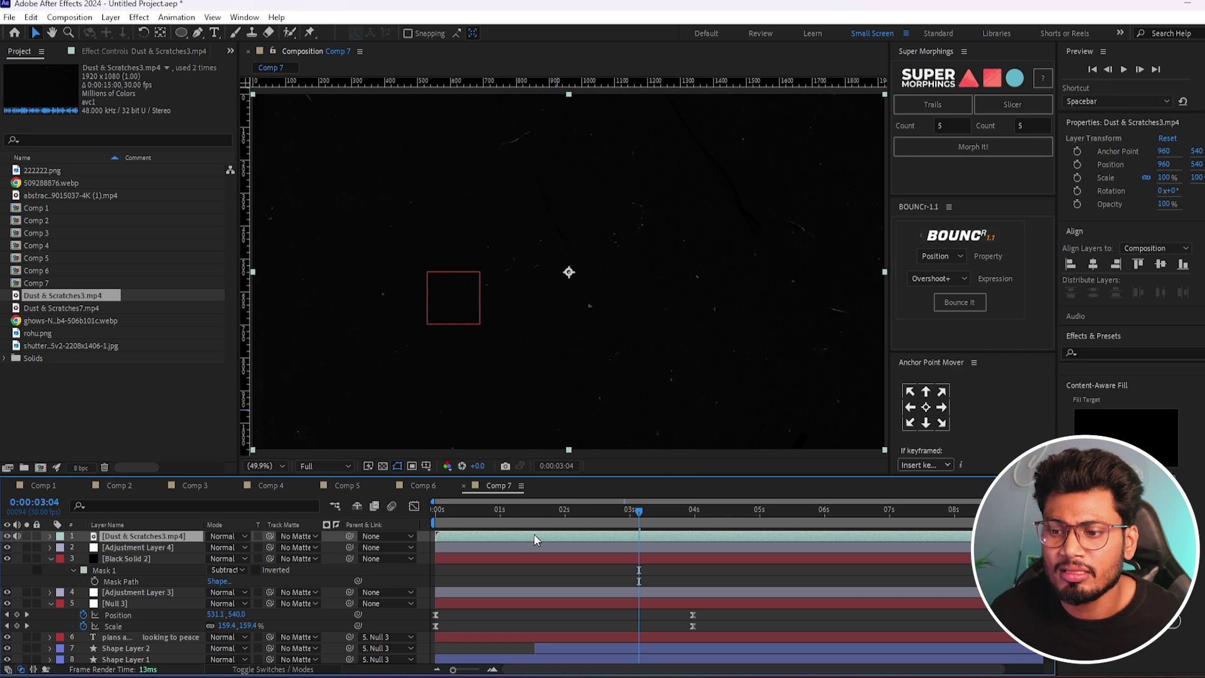
left_click(223, 537)
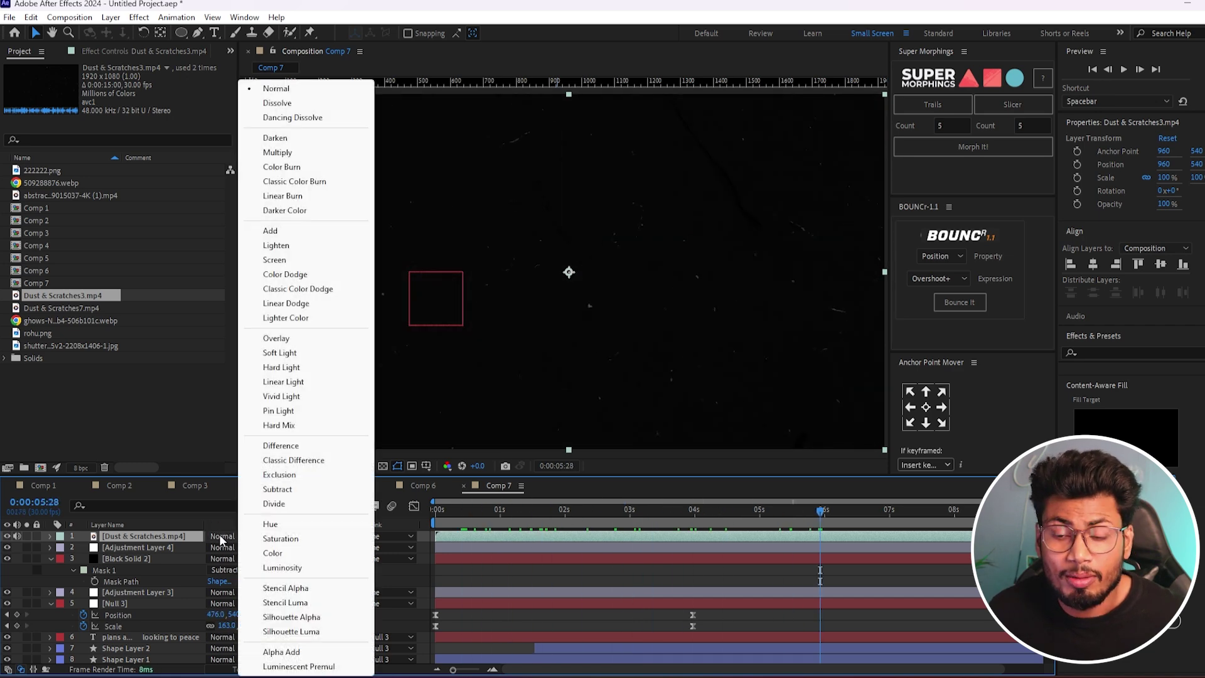
left_click(276, 259)
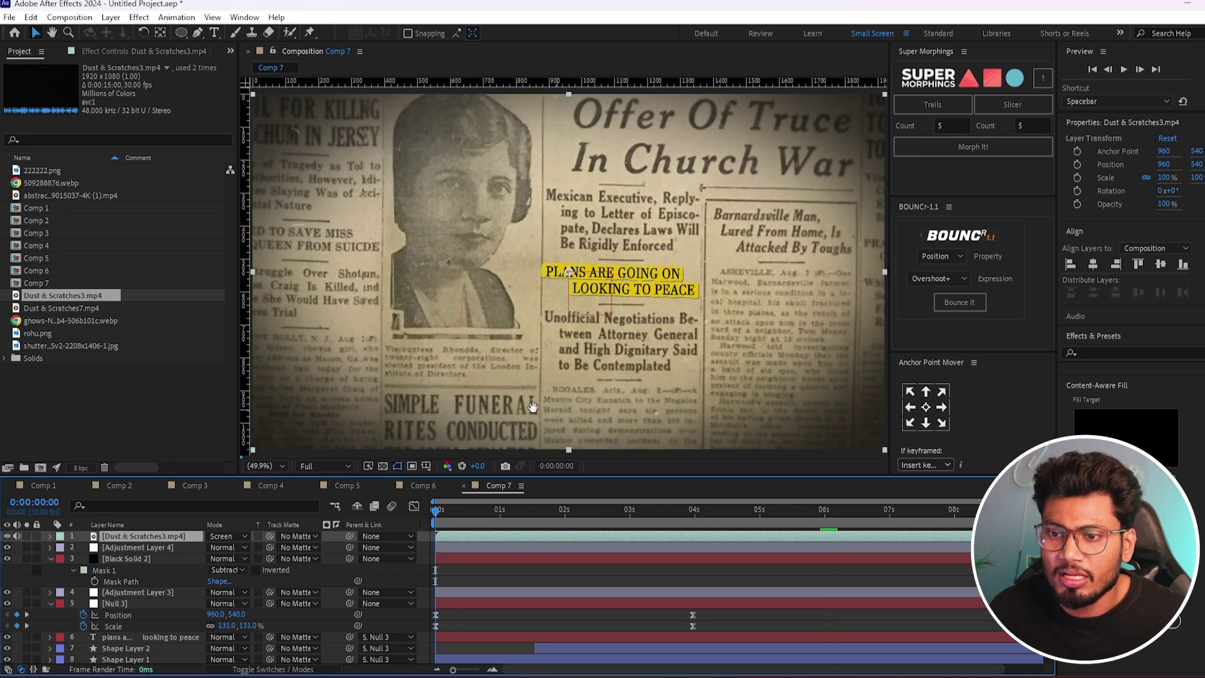
Step: Preview the scratches overlay, then add Dust & Scratches7.mp4 as the new top layer
key("space")
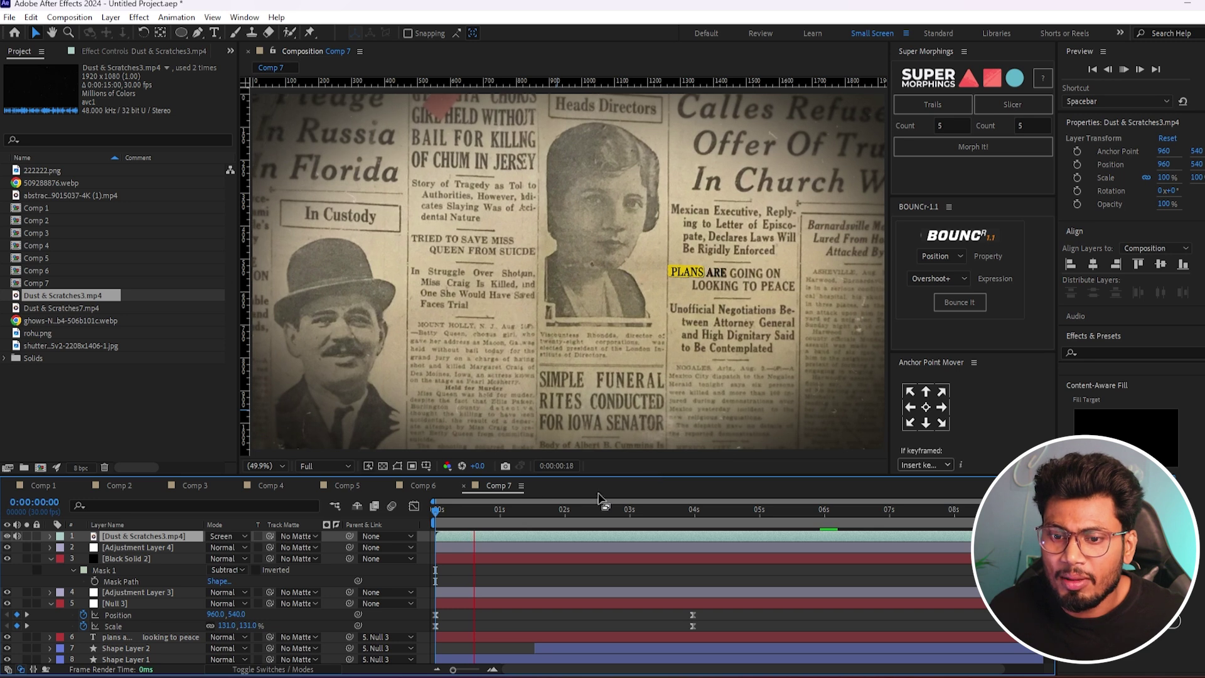
key("space")
left_click_drag(62, 307, 524, 461)
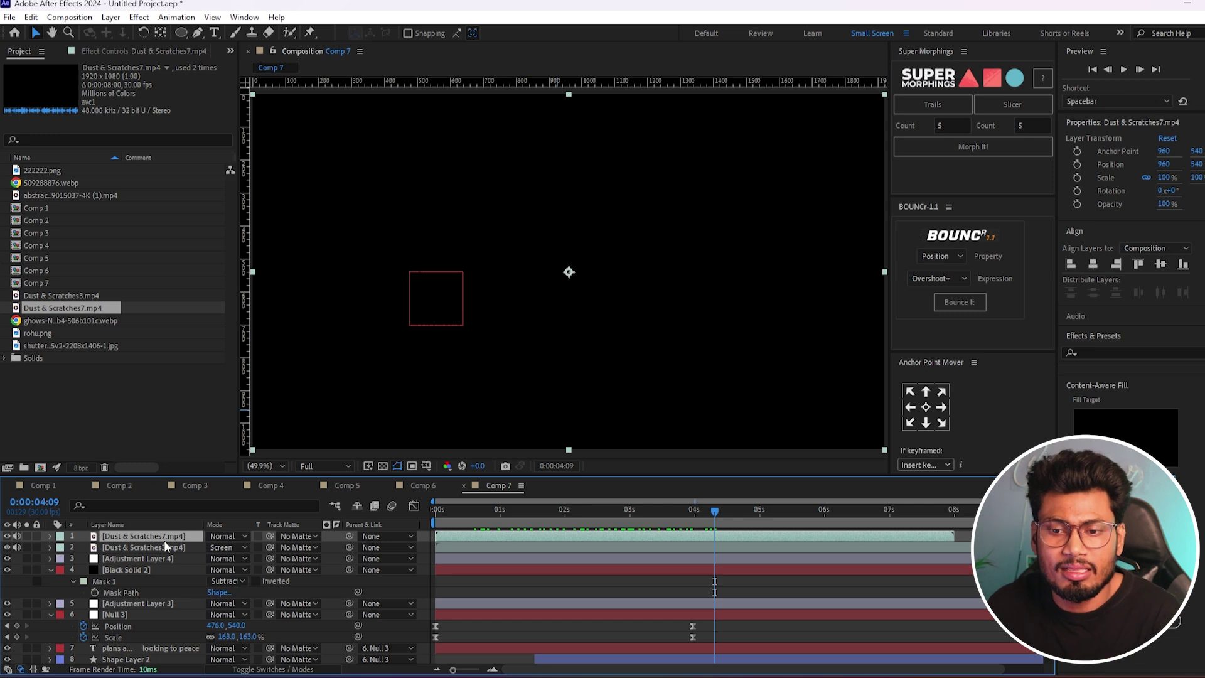
Step: Blend Dust & Scratches7.mp4 in Screen mode and move the time to about 5 seconds
left_click(228, 536)
left_click(270, 258)
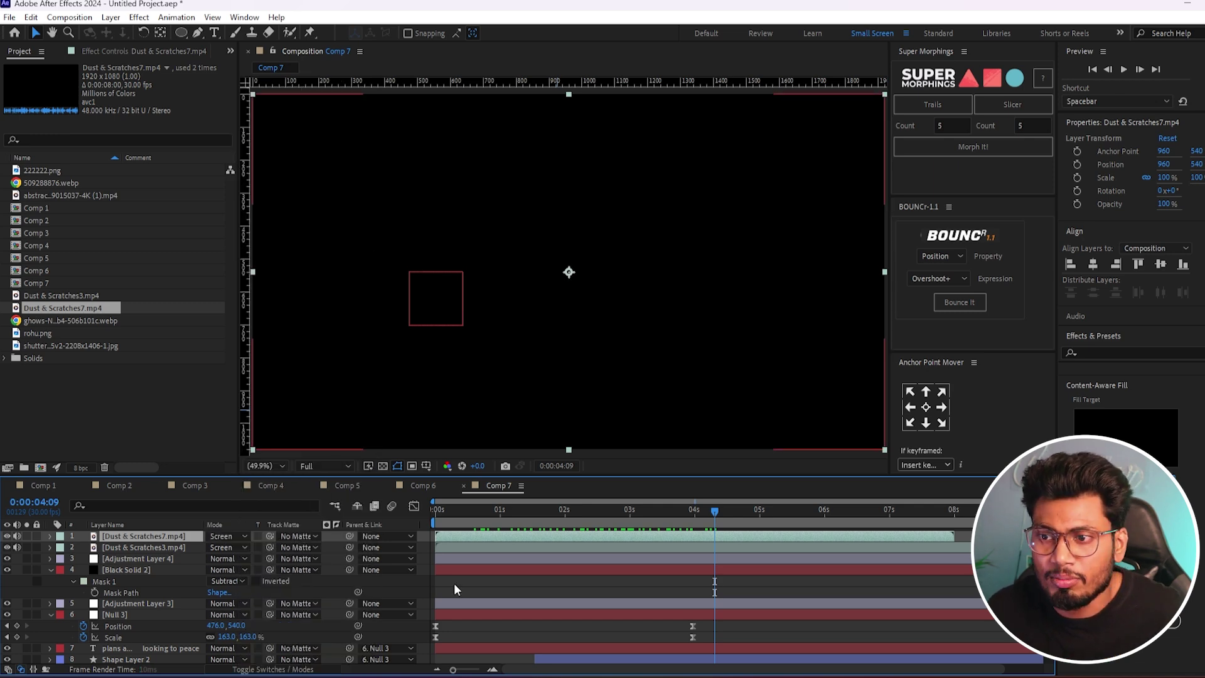
left_click_drag(507, 515, 790, 544)
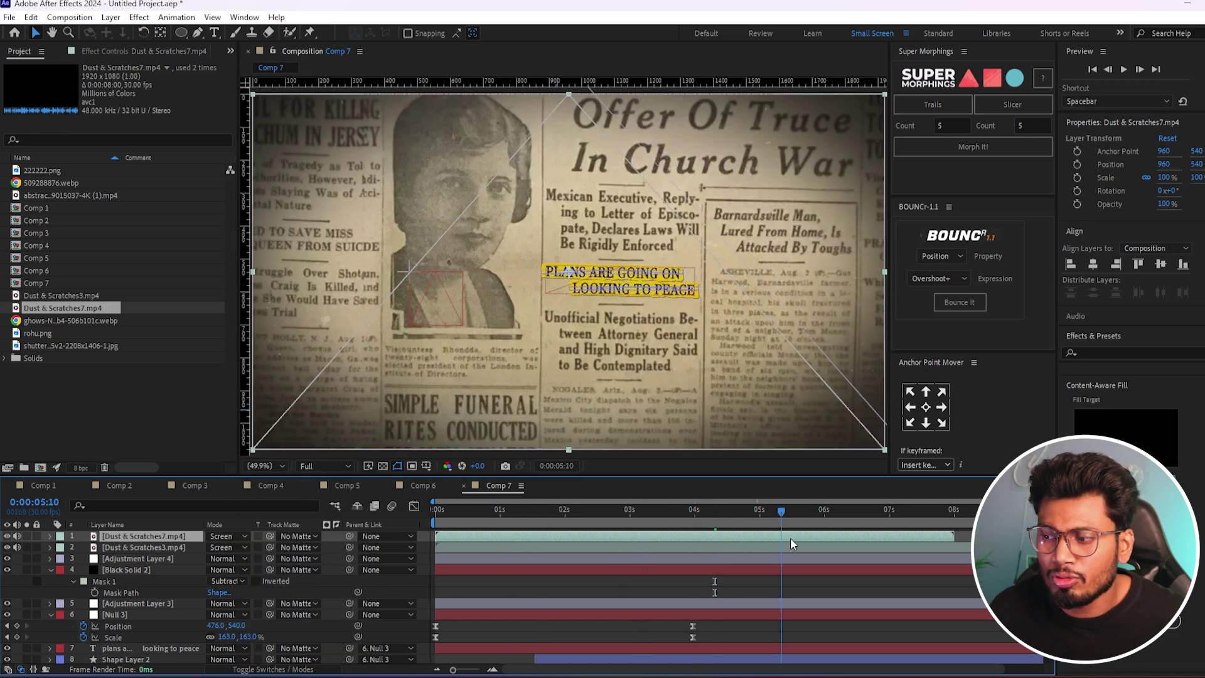
key("Page_Down")
Step: Preview the composition, then select Adjustment Layer 3 and play it again
scroll(623, 514, "down", 1)
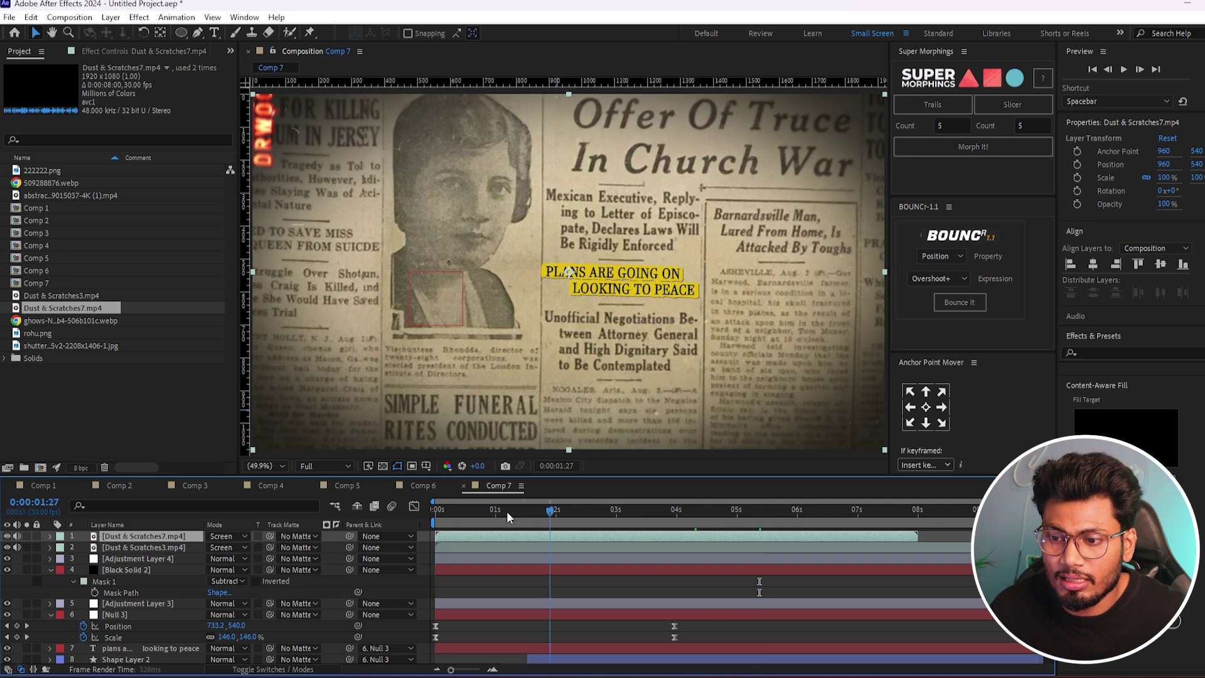
key("space")
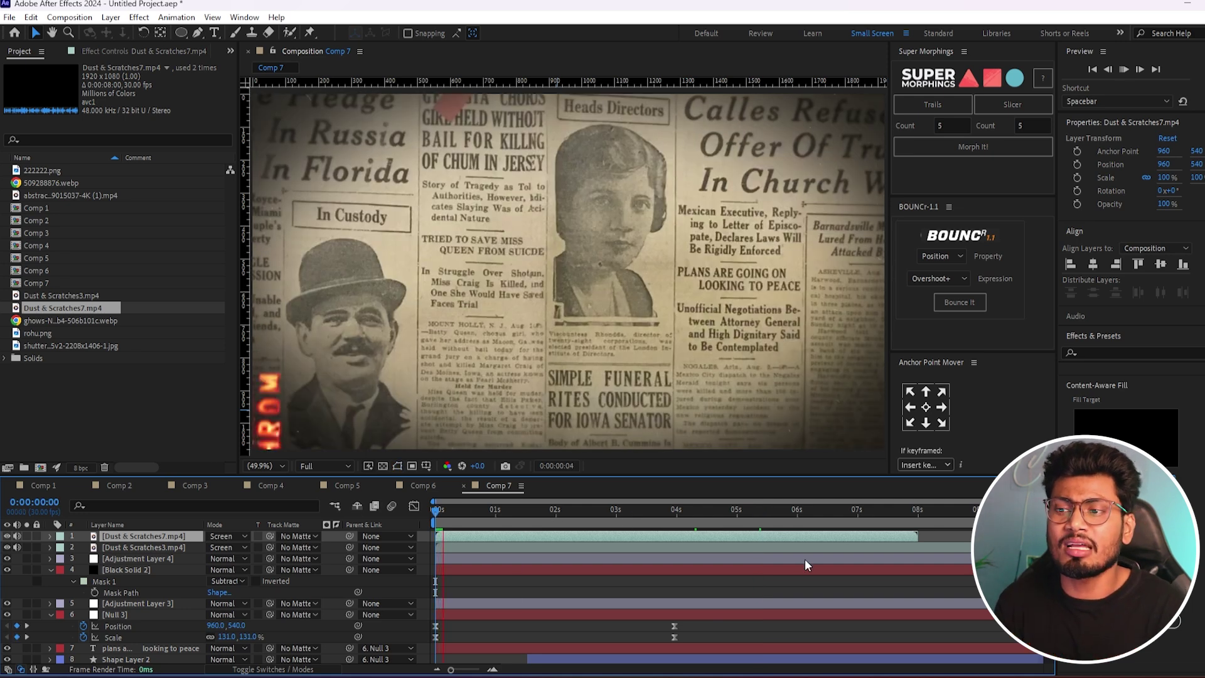
key("space")
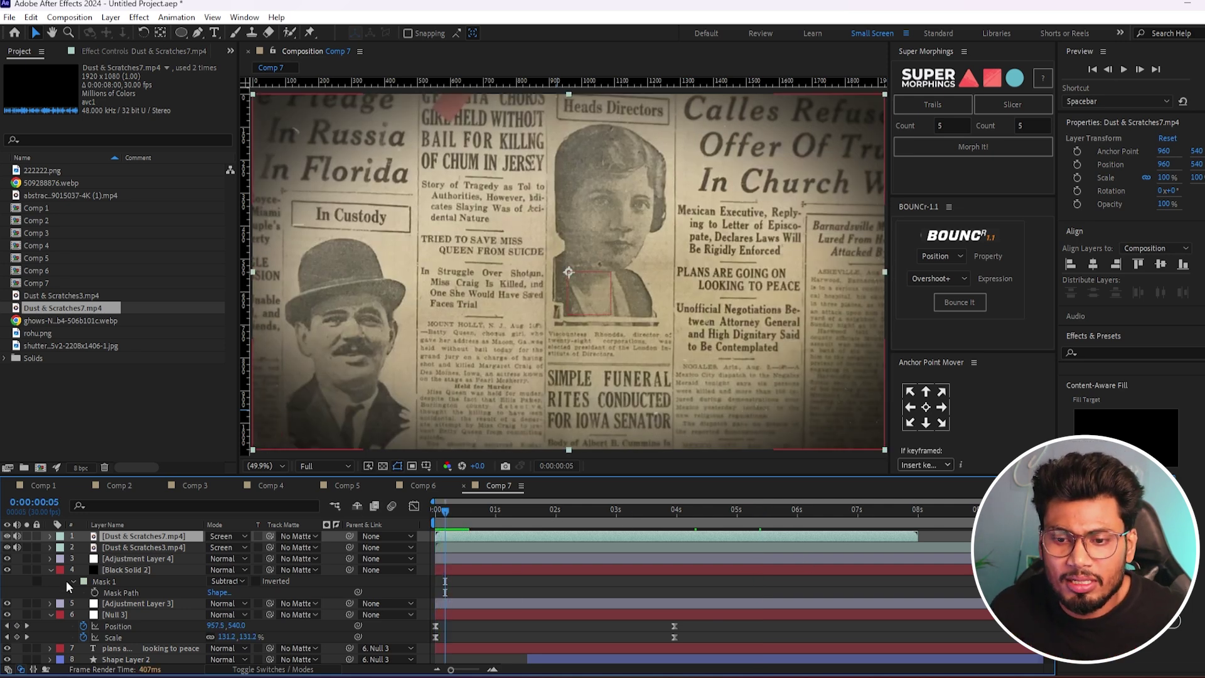
left_click(56, 604)
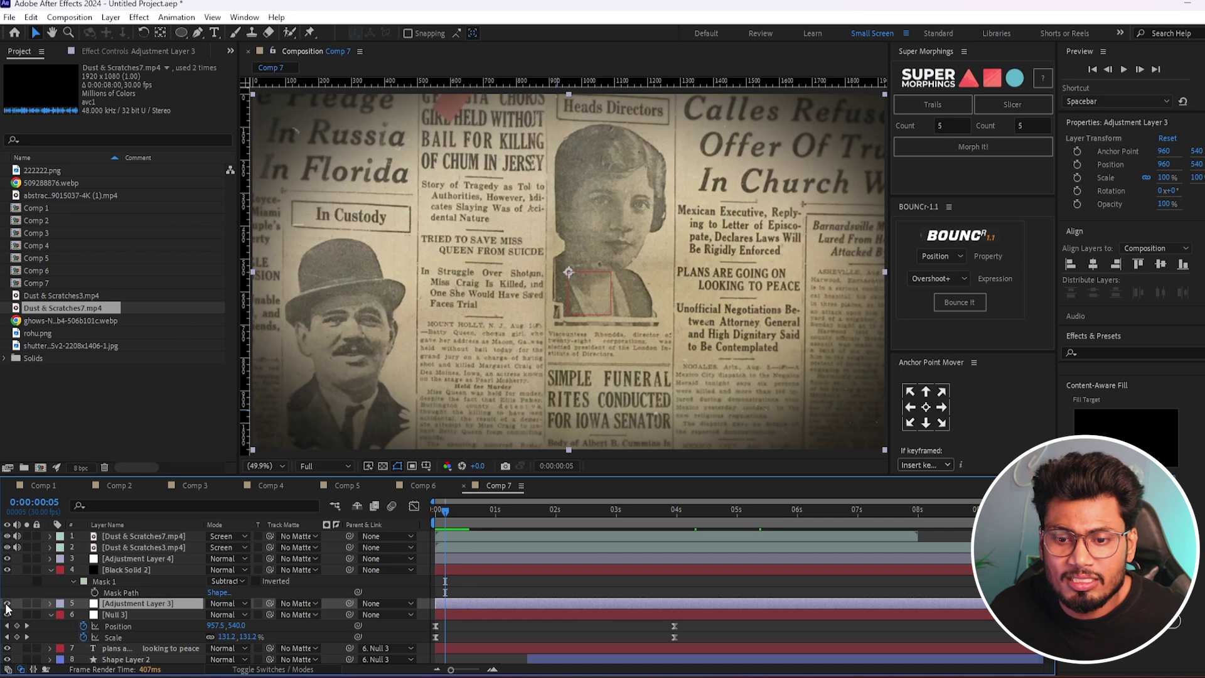
key("space")
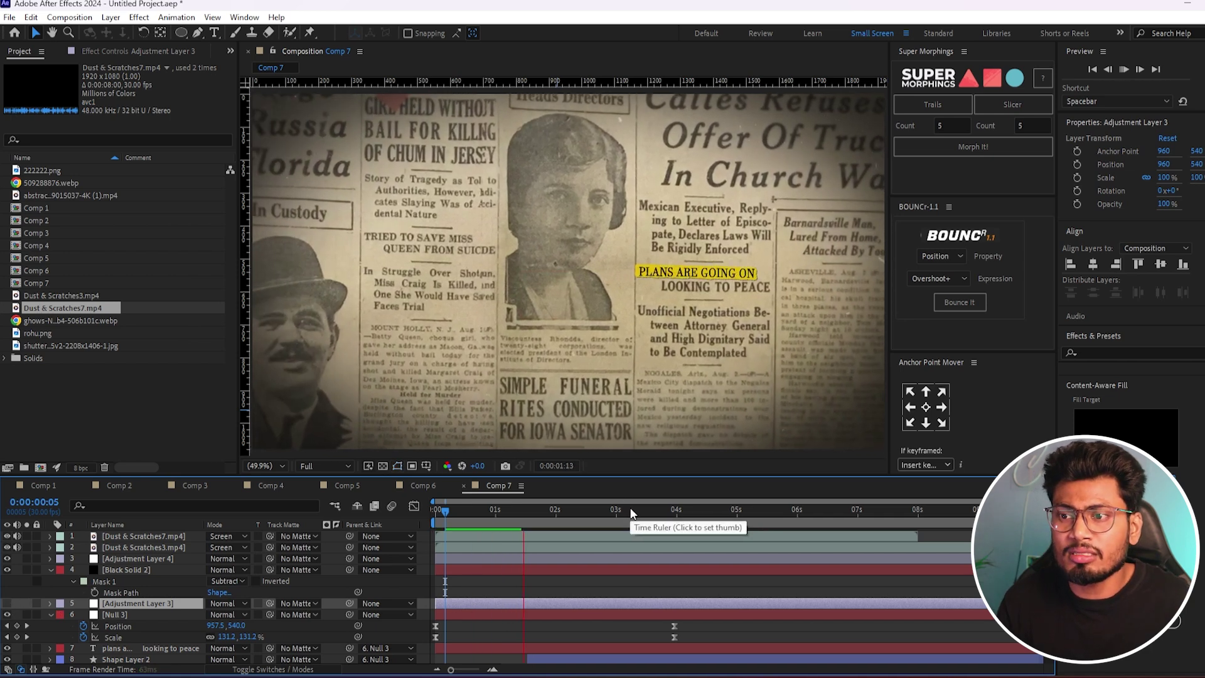